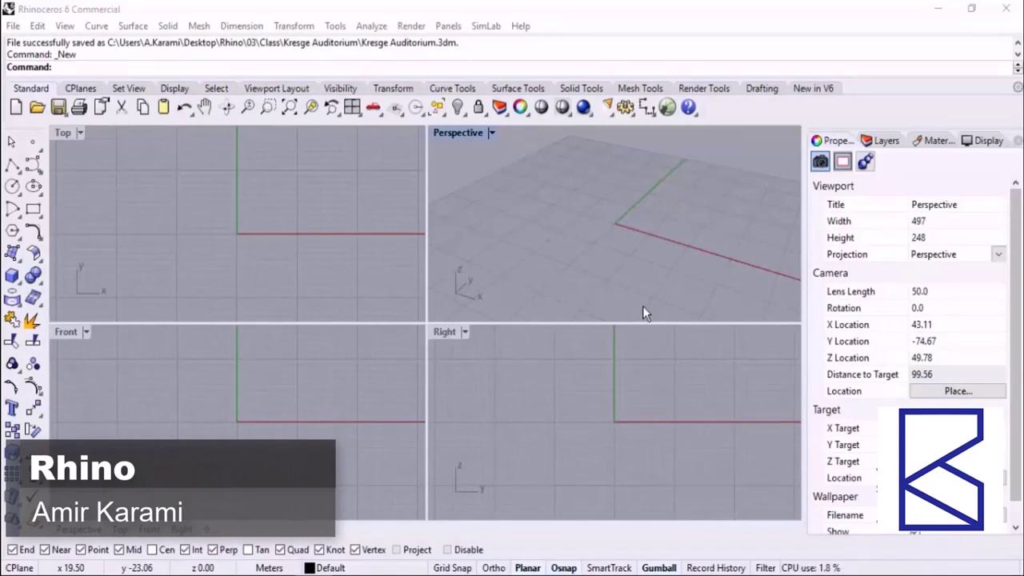
Step: Maximize the Perspective viewport and frame the area around the origin
{"action": "double_click", "coordinate": [455, 133]}
{"action": "right_click_drag", "start_coordinate": [455, 162], "coordinate": [533, 332]}
{"action": "scroll", "coordinate": [457, 256], "scroll_direction": "up", "scroll_amount": 2}
{"action": "right_click_drag", "start_coordinate": [511, 257], "coordinate": [538, 272]}
{"action": "scroll", "coordinate": [422, 272], "scroll_direction": "up", "scroll_amount": 6}
{"action": "right_click_drag", "start_coordinate": [482, 308], "coordinate": [471, 294]}
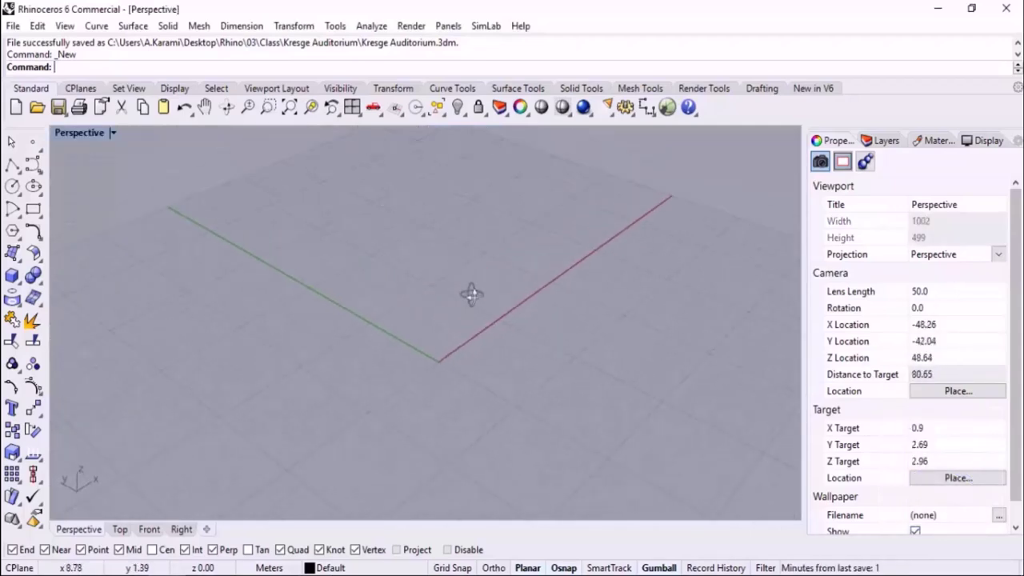
Step: Draw an inscribed six-sided polygon centred at the origin (0), with a corner near the Y axis and a radius of about 14.4 m
{"action": "left_click", "coordinate": [12, 232]}
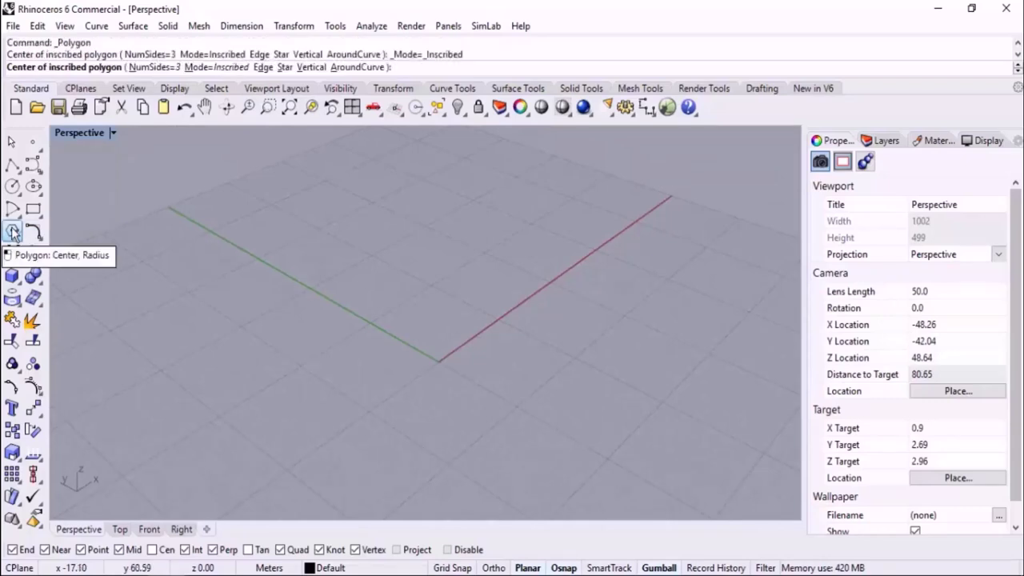
{"action": "left_click", "coordinate": [165, 68]}
{"action": "type", "text": "6"}
{"action": "key", "text": "Return"}
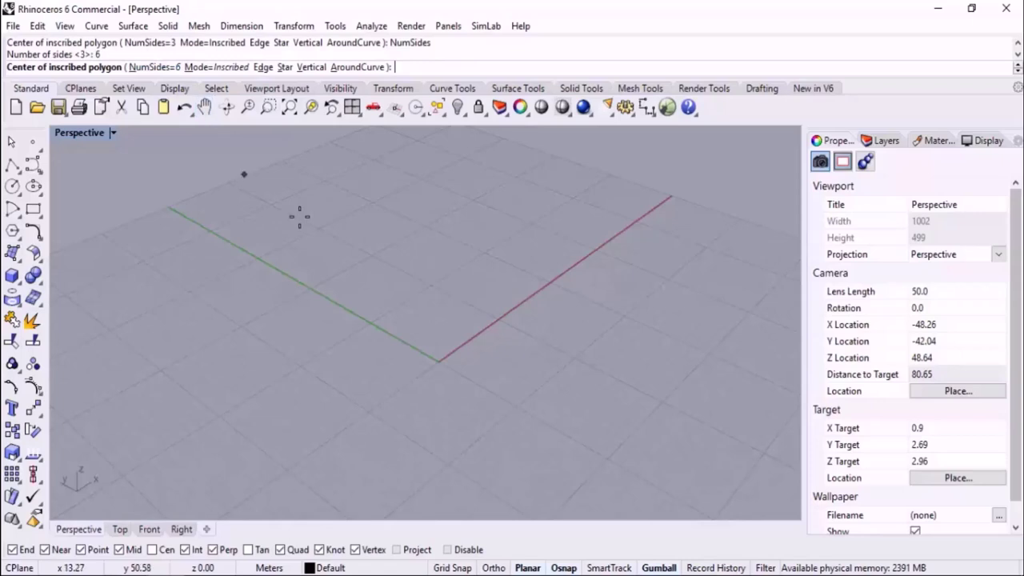
{"action": "right_click_drag", "start_coordinate": [297, 215], "coordinate": [333, 265]}
{"action": "type", "text": "0"}
{"action": "key", "text": "Return"}
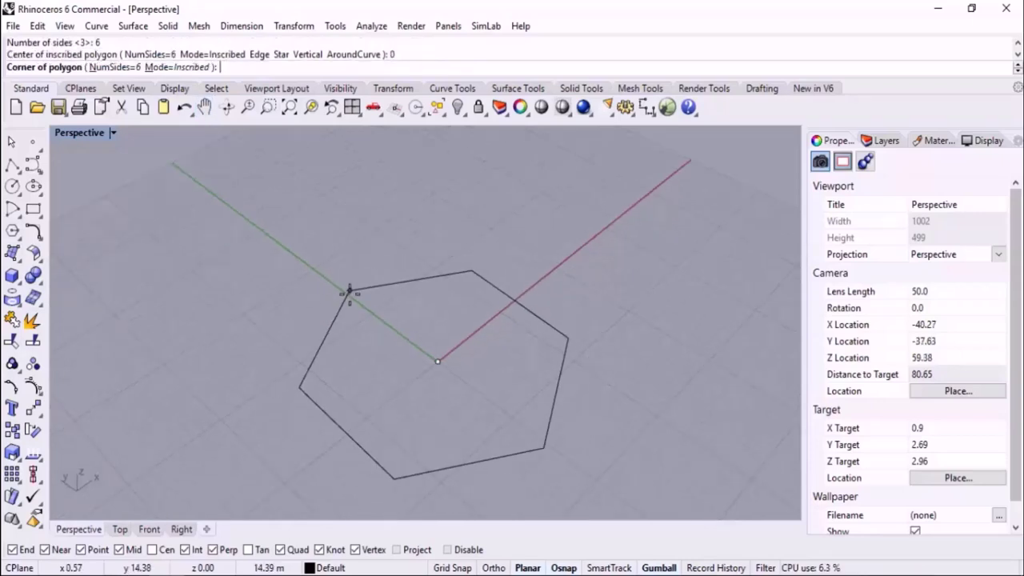
{"action": "left_click", "coordinate": [346, 295]}
Step: Draw an upright arc between the two corners of one hexagon side, rising about 4 m above that side's midpoint
{"action": "mouse_move", "coordinate": [439, 354]}
{"action": "right_mouse_down"}
{"action": "mouse_move", "coordinate": [380, 291]}
{"action": "mouse_move", "coordinate": [467, 391]}
{"action": "mouse_move", "coordinate": [427, 339]}
{"action": "right_mouse_up"}
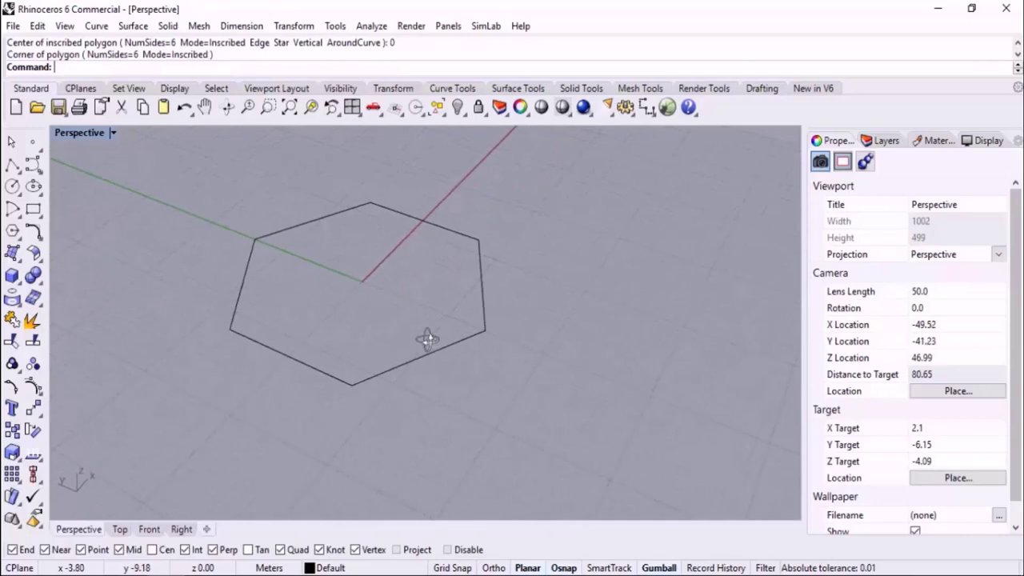
{"action": "left_click", "coordinate": [19, 214]}
{"action": "left_click", "coordinate": [55, 217]}
{"action": "scroll", "coordinate": [343, 389], "scroll_direction": "up", "scroll_amount": 3}
{"action": "left_click", "coordinate": [333, 388]}
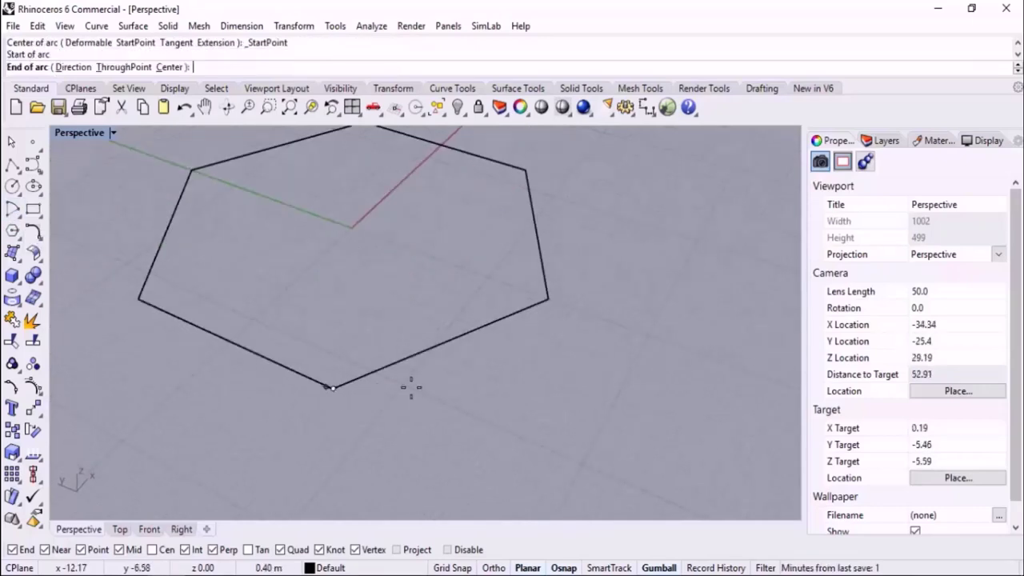
{"action": "left_click", "coordinate": [547, 299]}
{"action": "left_click", "coordinate": [448, 340], "text": "ctrl"}
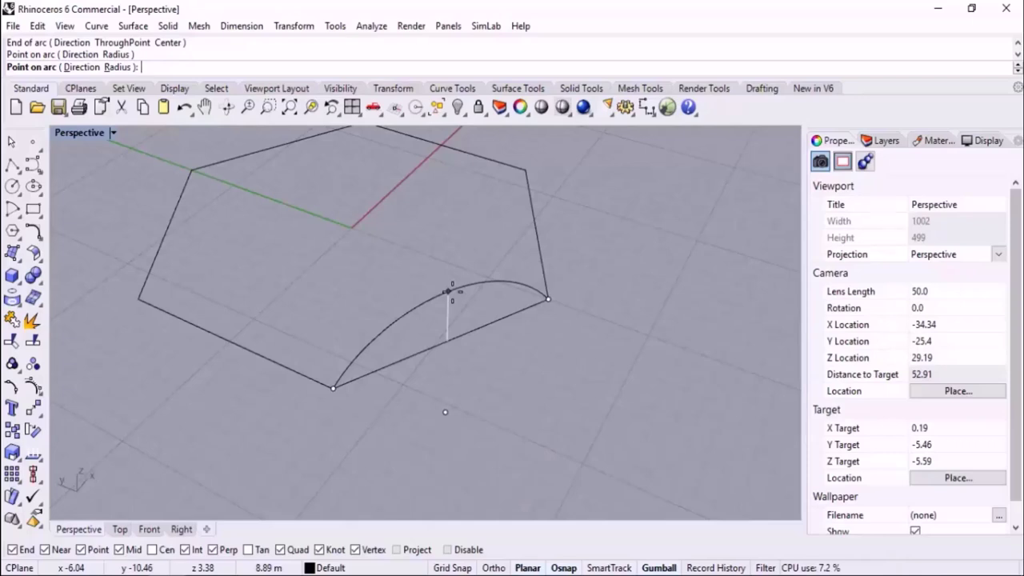
{"action": "scroll", "coordinate": [452, 292], "scroll_direction": "up", "scroll_amount": 2}
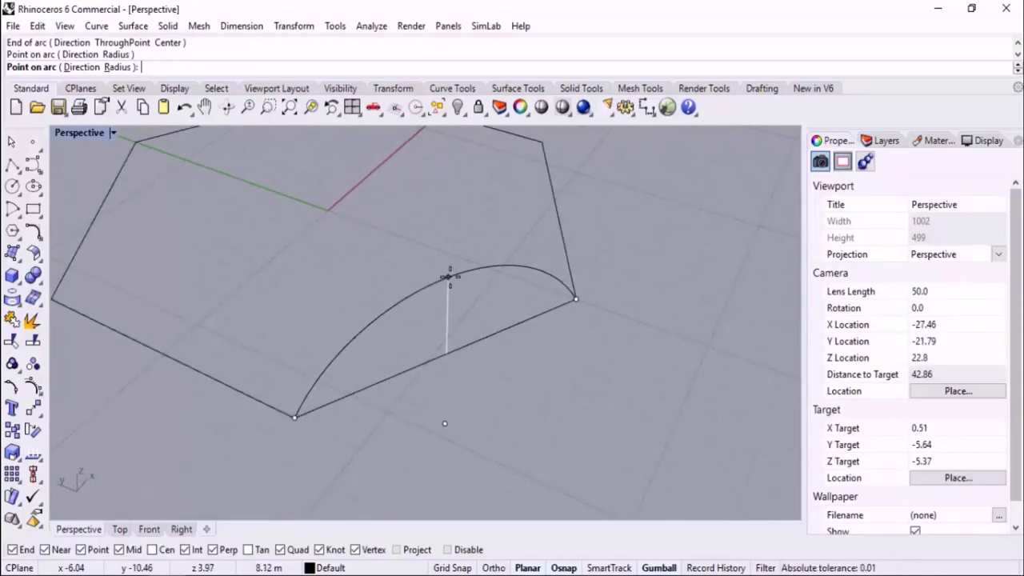
{"action": "left_click", "coordinate": [450, 282]}
Step: Polar array the arc around the origin with 6 items over 360 degrees
{"action": "right_click_drag", "start_coordinate": [450, 281], "coordinate": [498, 318]}
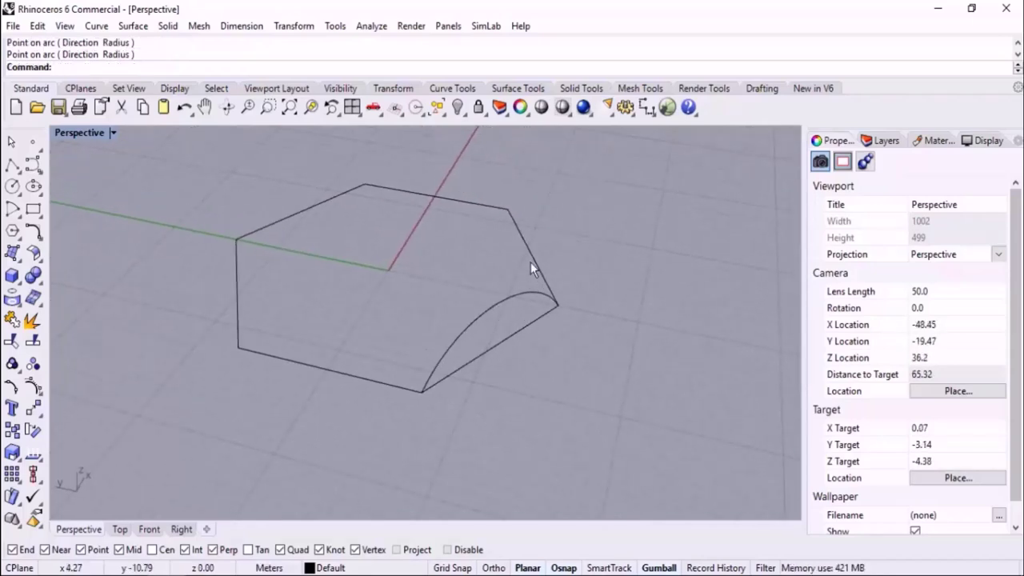
{"action": "left_click_drag", "start_coordinate": [505, 317], "coordinate": [466, 294]}
{"action": "middle_click", "coordinate": [658, 282]}
{"action": "left_click", "coordinate": [678, 306]}
{"action": "type", "text": "0"}
{"action": "key", "text": "Return"}
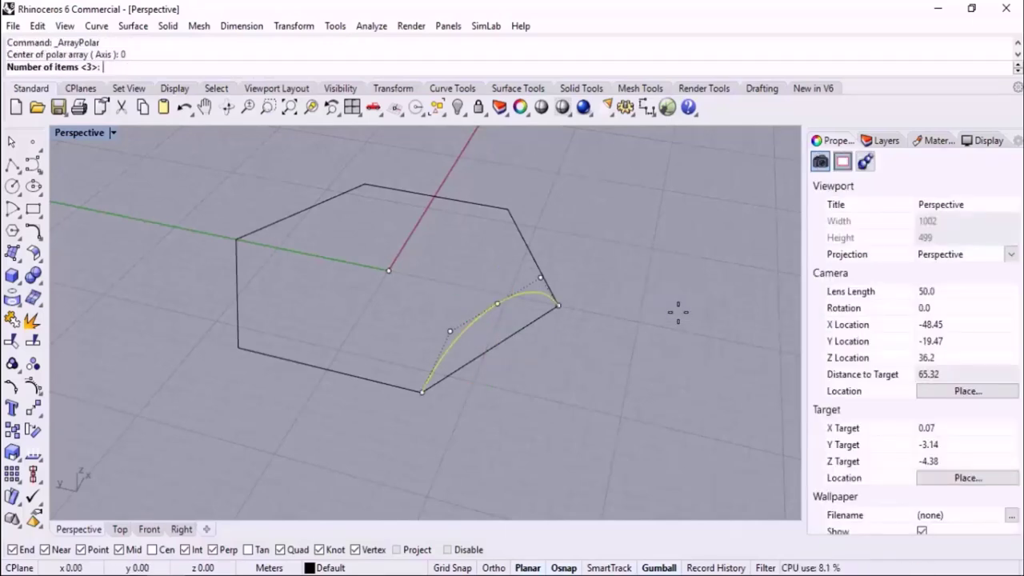
{"action": "type", "text": "6"}
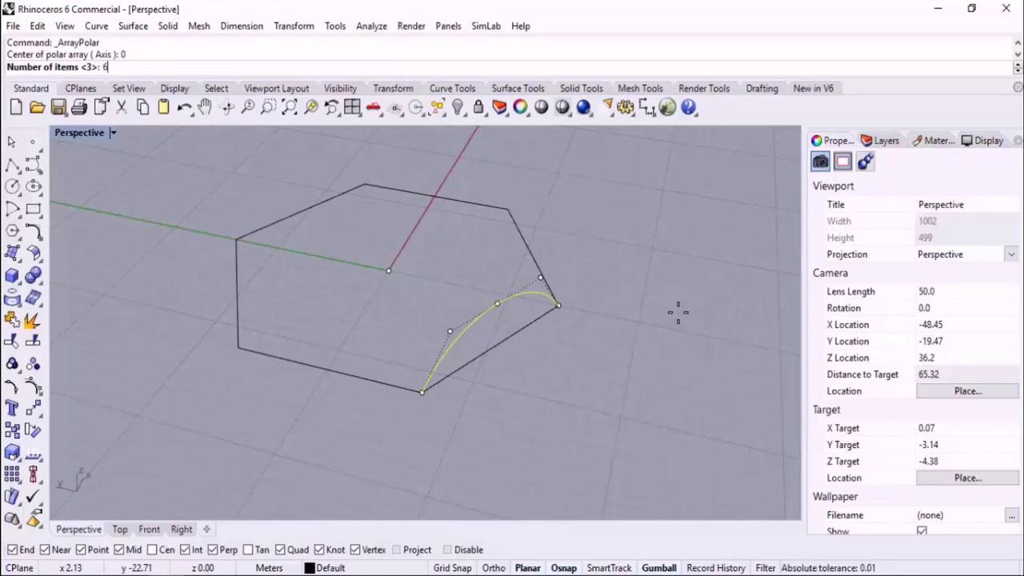
{"action": "key", "text": "Return"}
{"action": "key", "text": "Return"}
{"action": "key", "text": "Return"}
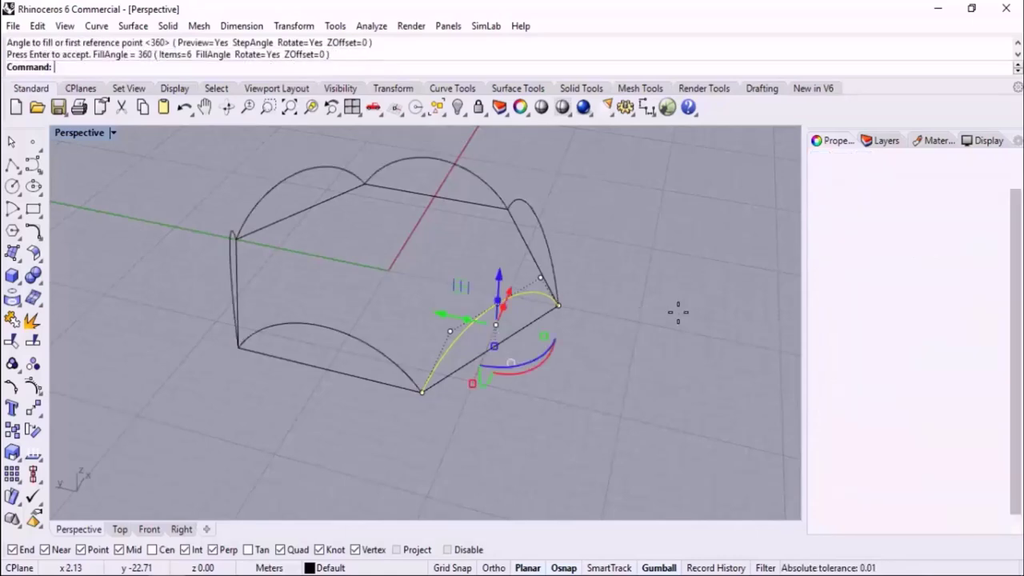
Step: Join two adjacent arcs on the far side of the hexagon into one open curve
{"action": "right_click_drag", "start_coordinate": [673, 353], "coordinate": [349, 378]}
{"action": "right_click_drag", "start_coordinate": [509, 400], "coordinate": [468, 324]}
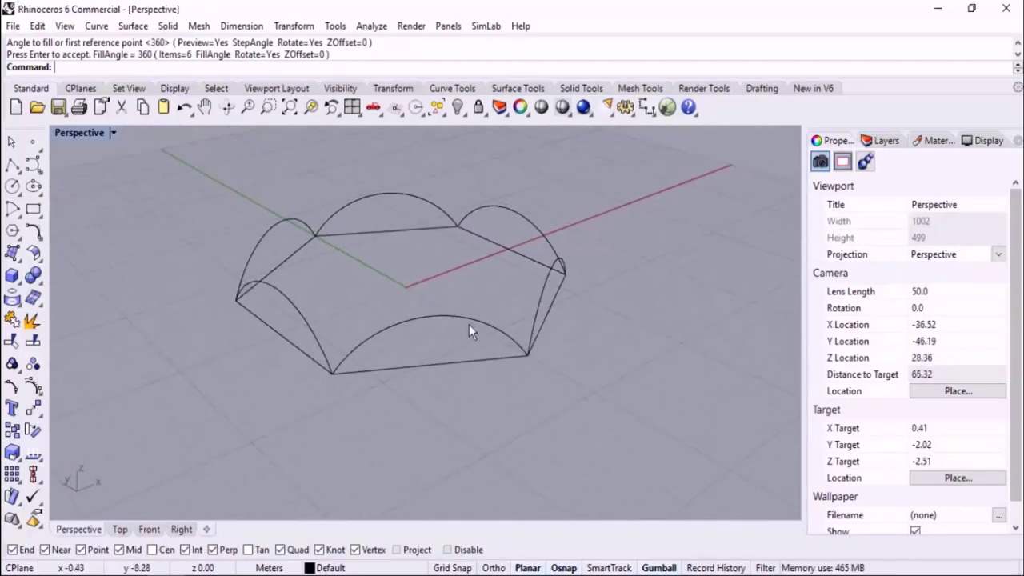
{"action": "right_click_drag", "start_coordinate": [623, 394], "coordinate": [586, 364]}
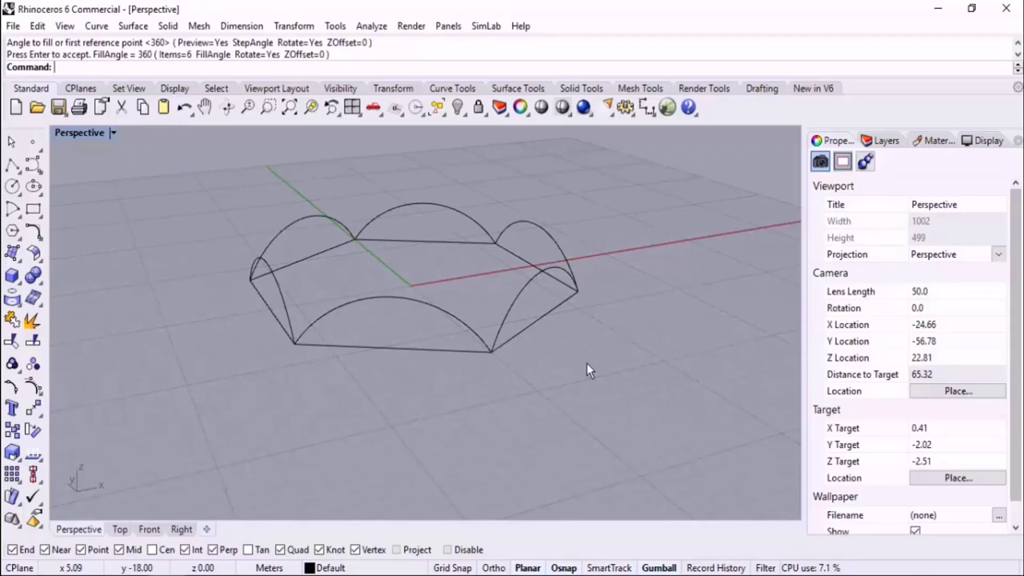
{"action": "right_click_drag", "start_coordinate": [587, 367], "coordinate": [567, 371]}
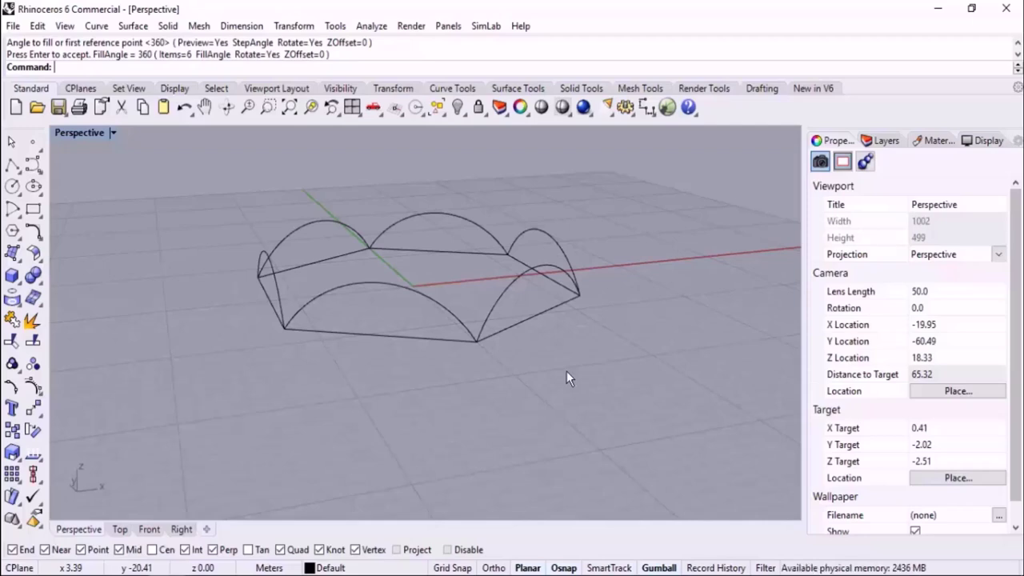
{"action": "right_click_drag", "start_coordinate": [566, 371], "coordinate": [669, 359]}
{"action": "right_click_drag", "start_coordinate": [525, 285], "coordinate": [581, 261]}
{"action": "left_click_drag", "start_coordinate": [556, 199], "coordinate": [385, 233]}
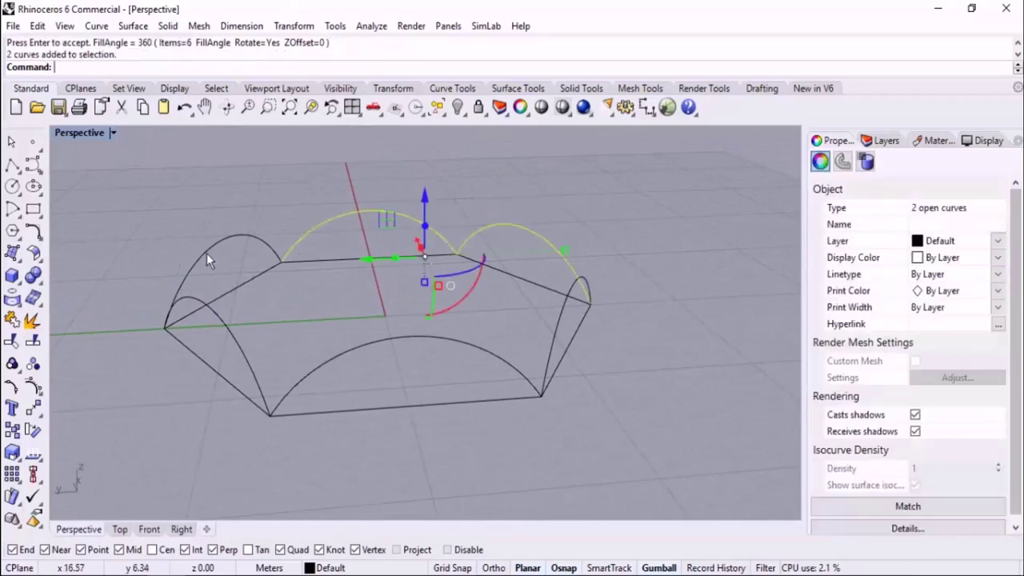
{"action": "left_click", "coordinate": [12, 320]}
{"action": "right_click_drag", "start_coordinate": [559, 323], "coordinate": [699, 320]}
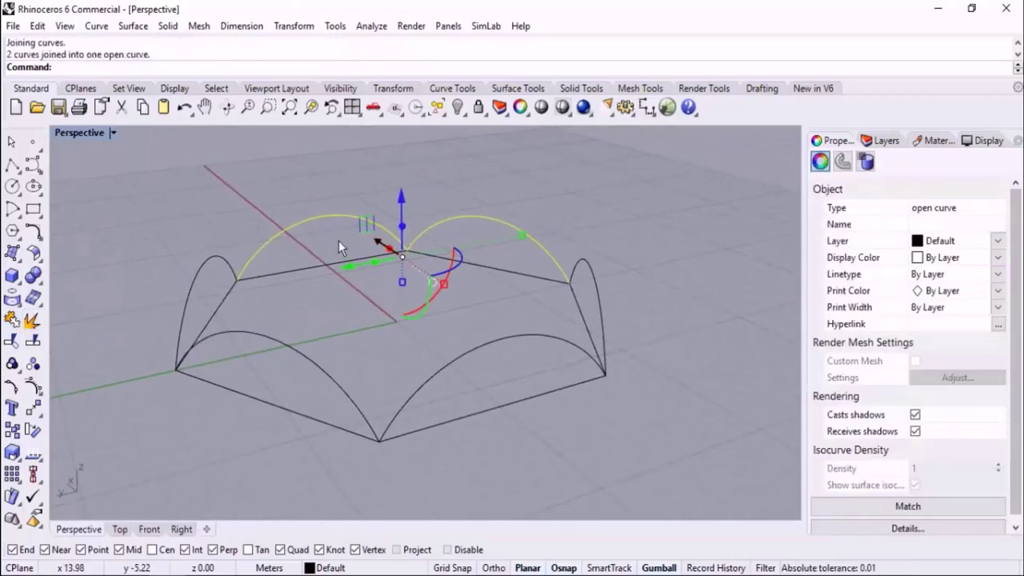
Step: Join the opposite pair of adjacent arcs and check the four boundary curves by selecting each in turn
{"action": "left_click_drag", "start_coordinate": [439, 348], "coordinate": [333, 398]}
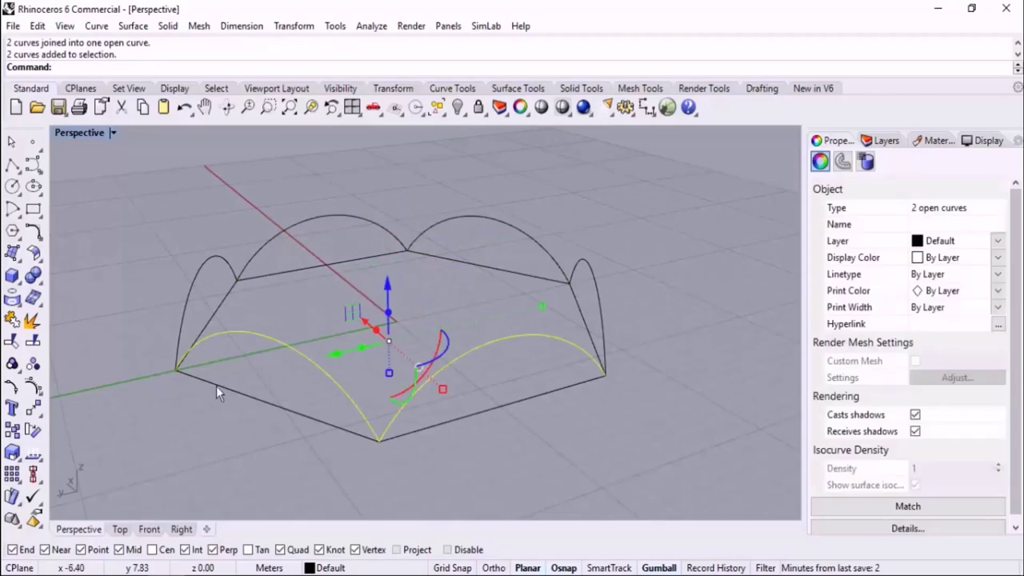
{"action": "left_click", "coordinate": [540, 206]}
{"action": "left_click_drag", "start_coordinate": [539, 205], "coordinate": [511, 244]}
{"action": "left_click_drag", "start_coordinate": [527, 296], "coordinate": [519, 351]}
{"action": "left_click_drag", "start_coordinate": [629, 269], "coordinate": [583, 296]}
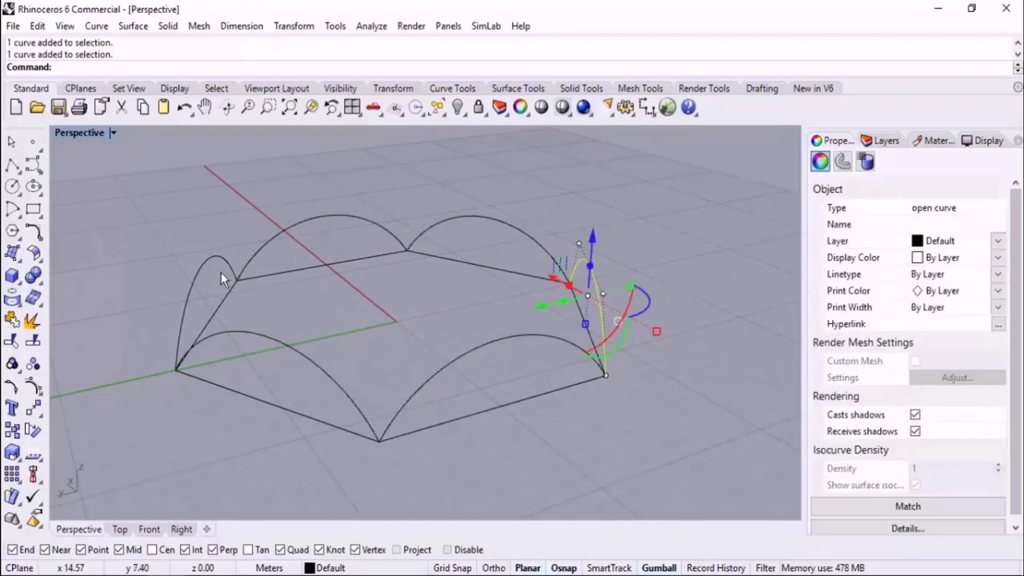
{"action": "left_click_drag", "start_coordinate": [220, 272], "coordinate": [188, 299]}
{"action": "left_click", "coordinate": [423, 275]}
Step: Create a surface with EdgeSrf from the two joined arc pairs and the two remaining single arcs
{"action": "scroll", "coordinate": [444, 288], "scroll_direction": "down", "scroll_amount": 6}
{"action": "right_click_drag", "start_coordinate": [534, 296], "coordinate": [455, 292]}
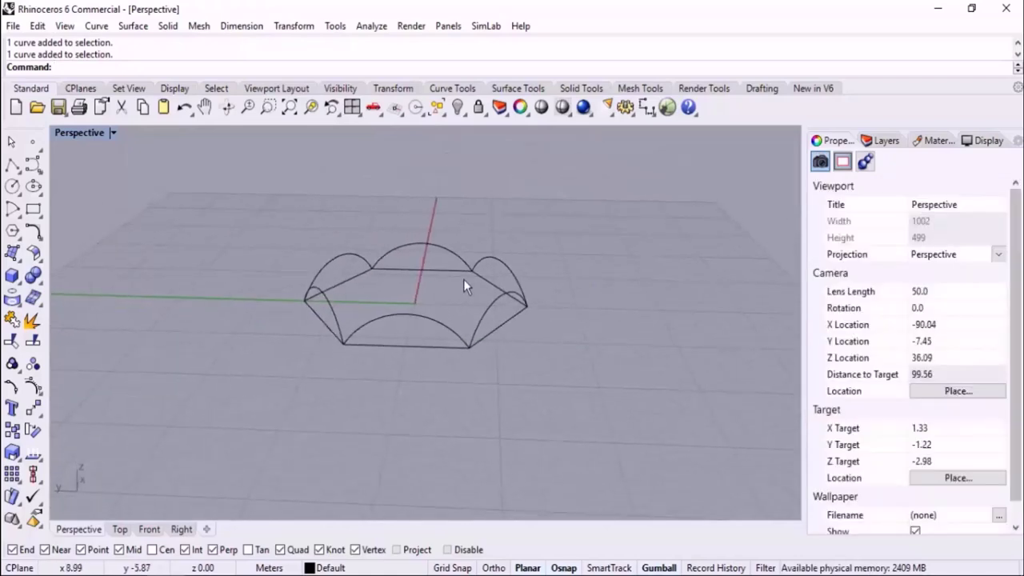
{"action": "scroll", "coordinate": [384, 273], "scroll_direction": "up", "scroll_amount": 4}
{"action": "right_click_drag", "start_coordinate": [491, 328], "coordinate": [481, 321]}
{"action": "type", "text": "EdgeSrf"}
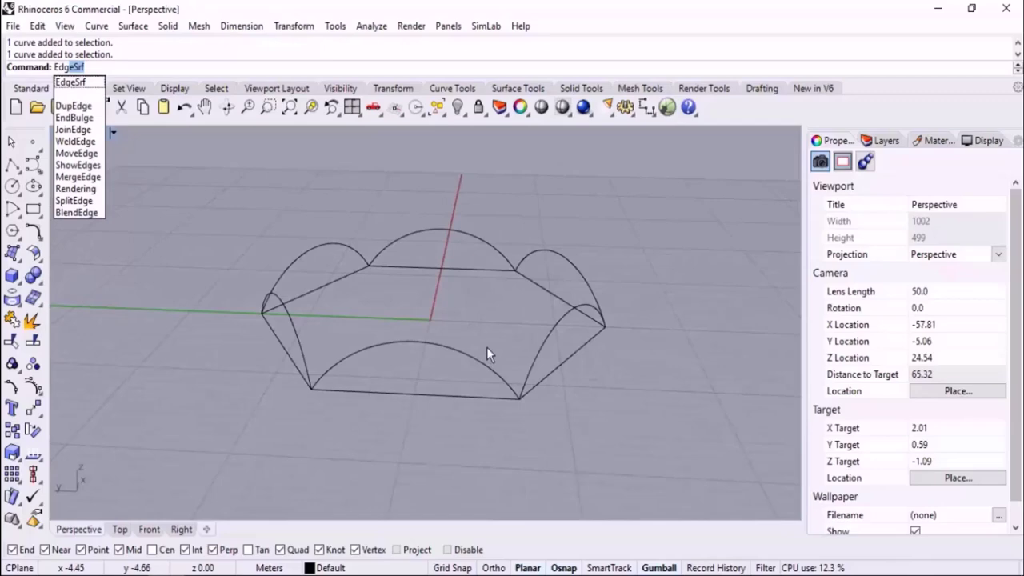
{"action": "key", "text": "Return"}
{"action": "right_click_drag", "start_coordinate": [591, 372], "coordinate": [589, 315]}
{"action": "left_click_drag", "start_coordinate": [464, 281], "coordinate": [448, 285]}
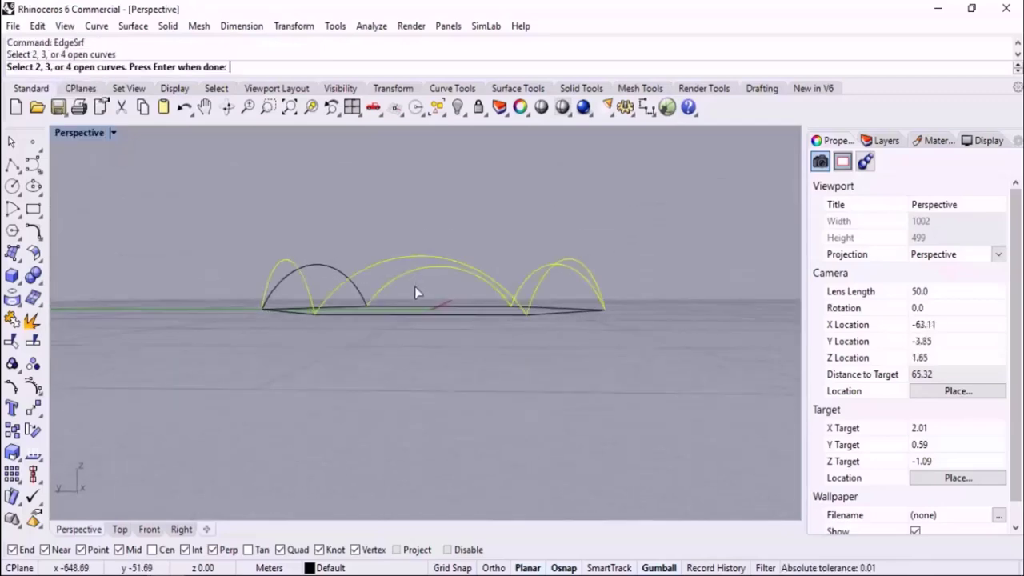
{"action": "right_click_drag", "start_coordinate": [414, 286], "coordinate": [589, 279]}
{"action": "left_click", "coordinate": [376, 225]}
{"action": "right_click", "coordinate": [376, 223]}
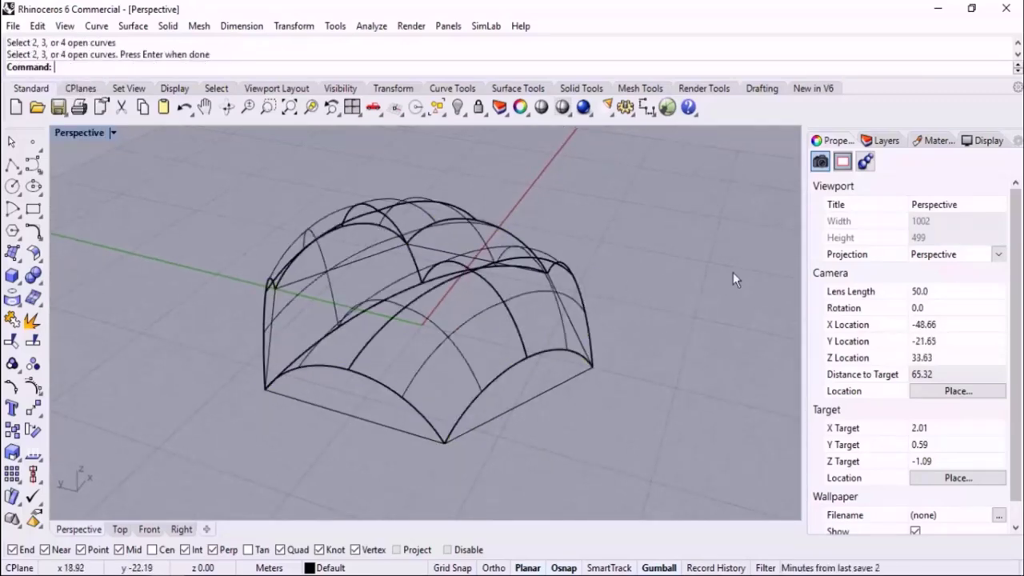
Step: Set the Perspective viewport's display mode to Shaded
{"action": "middle_click", "coordinate": [645, 294]}
{"action": "left_click", "coordinate": [640, 292]}
{"action": "mouse_move", "coordinate": [541, 370]}
{"action": "right_mouse_down"}
{"action": "mouse_move", "coordinate": [701, 347]}
{"action": "mouse_move", "coordinate": [679, 407]}
{"action": "mouse_move", "coordinate": [485, 347]}
{"action": "mouse_move", "coordinate": [573, 340]}
{"action": "mouse_move", "coordinate": [572, 349]}
{"action": "right_mouse_up"}
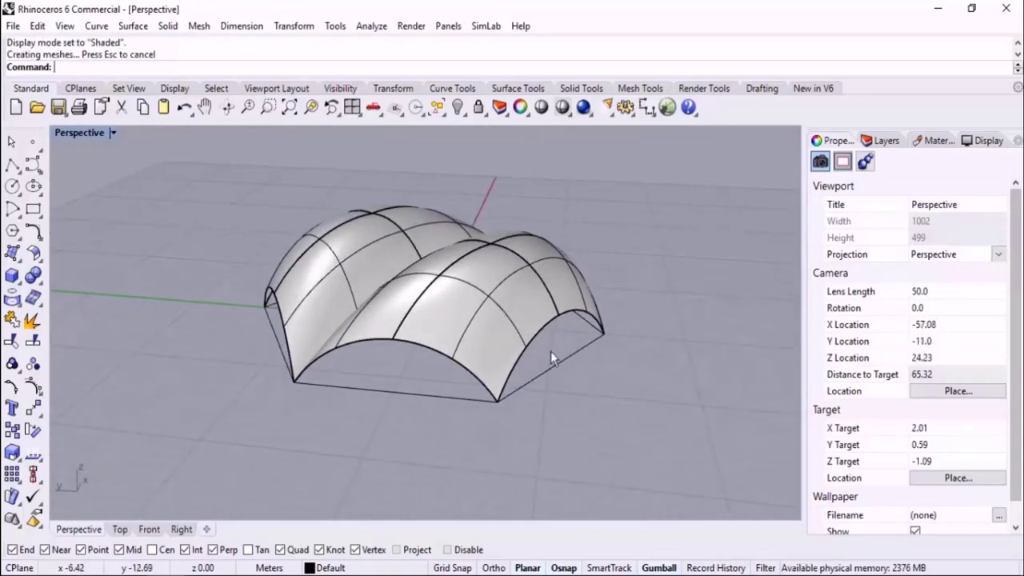
Step: Delete the surface built from the edge curves
{"action": "left_click", "coordinate": [490, 295]}
{"action": "key", "text": "Delete"}
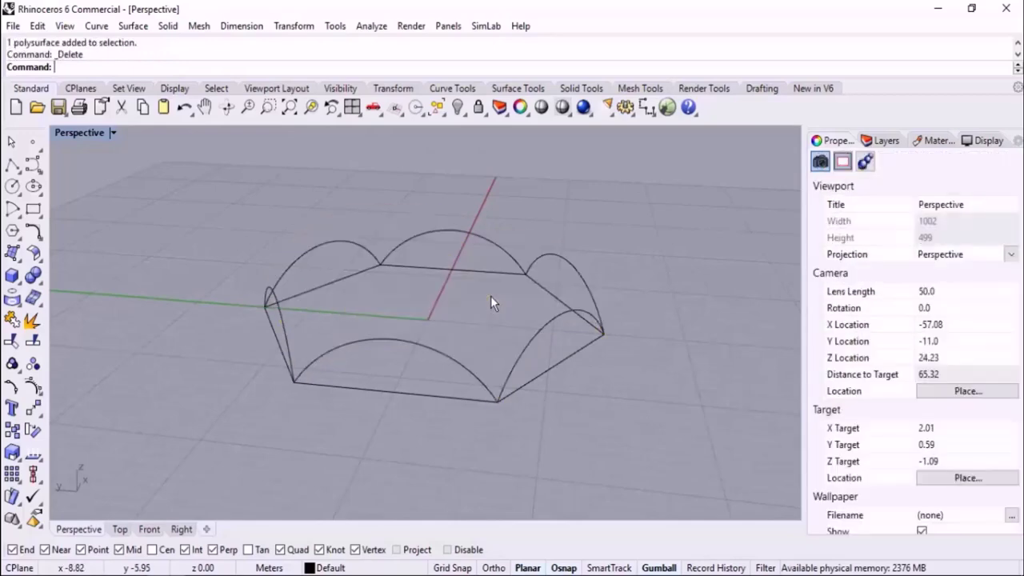
{"action": "right_click_drag", "start_coordinate": [494, 318], "coordinate": [553, 336]}
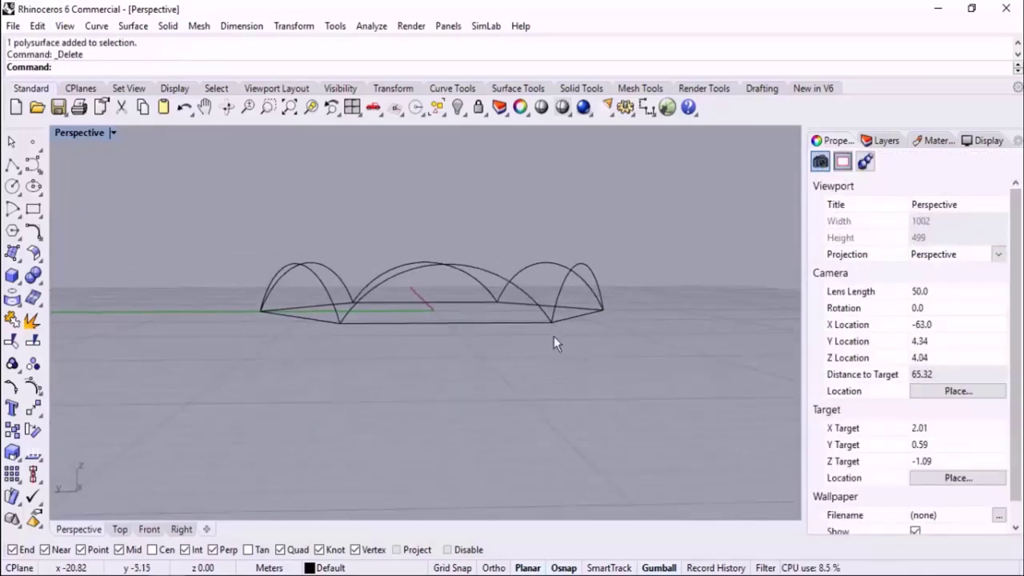
Step: Explode the two joined arc pairs back into single arcs and check that the arcs select separately
{"action": "left_click_drag", "start_coordinate": [609, 192], "coordinate": [207, 282]}
{"action": "right_click_drag", "start_coordinate": [416, 210], "coordinate": [152, 279]}
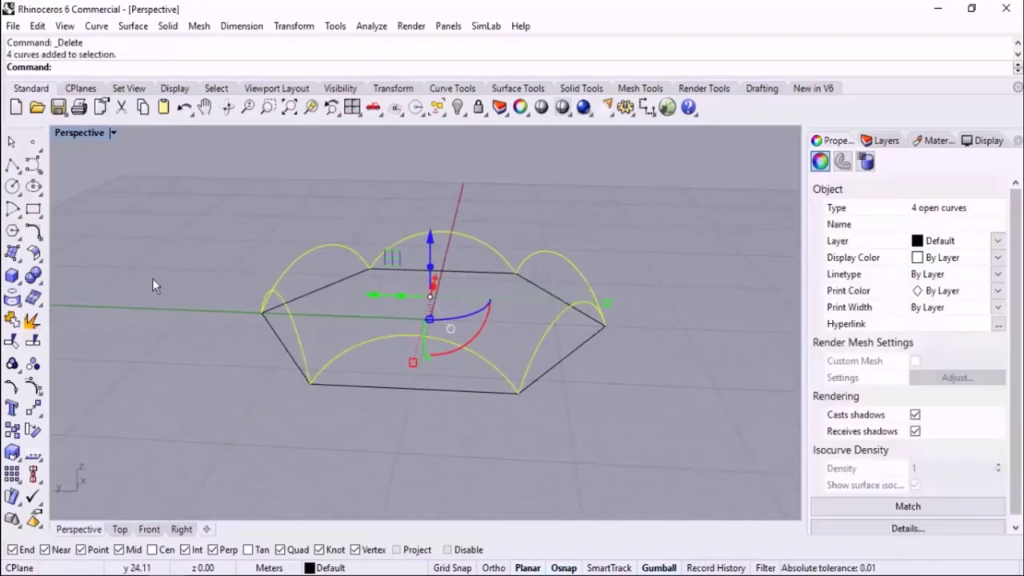
{"action": "left_click", "coordinate": [33, 320]}
{"action": "left_click", "coordinate": [269, 427]}
{"action": "right_click_drag", "start_coordinate": [269, 427], "coordinate": [374, 424]}
{"action": "left_click", "coordinate": [378, 246]}
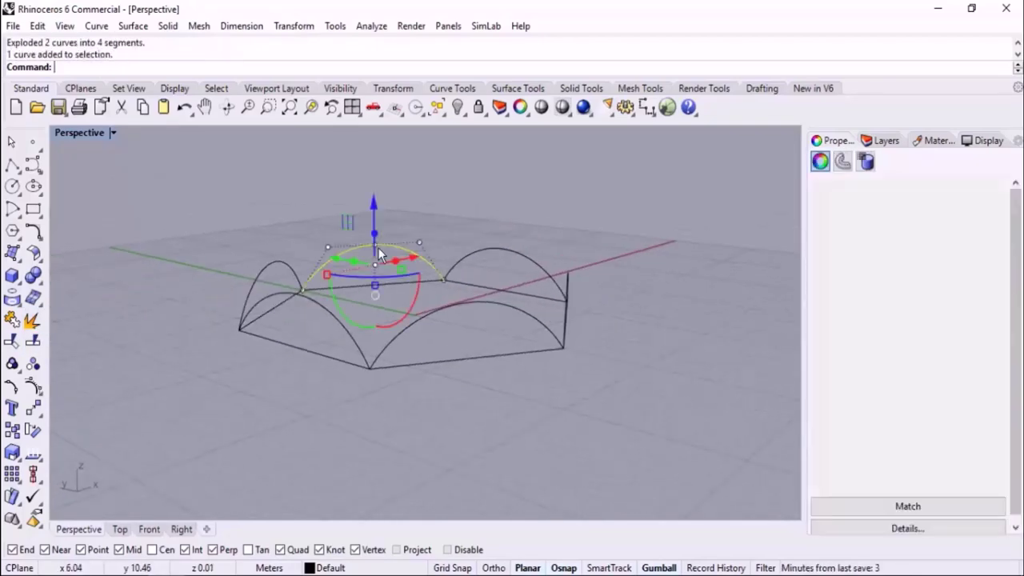
{"action": "left_click", "coordinate": [521, 255]}
{"action": "left_click", "coordinate": [611, 230]}
{"action": "right_click_drag", "start_coordinate": [611, 231], "coordinate": [626, 262]}
Step: Fit a Patch surface through the six arcs with sample point spacing 1, 50 U and 50 V spans, stiffness 1 and automatic trim
{"action": "type", "text": "Paa"}
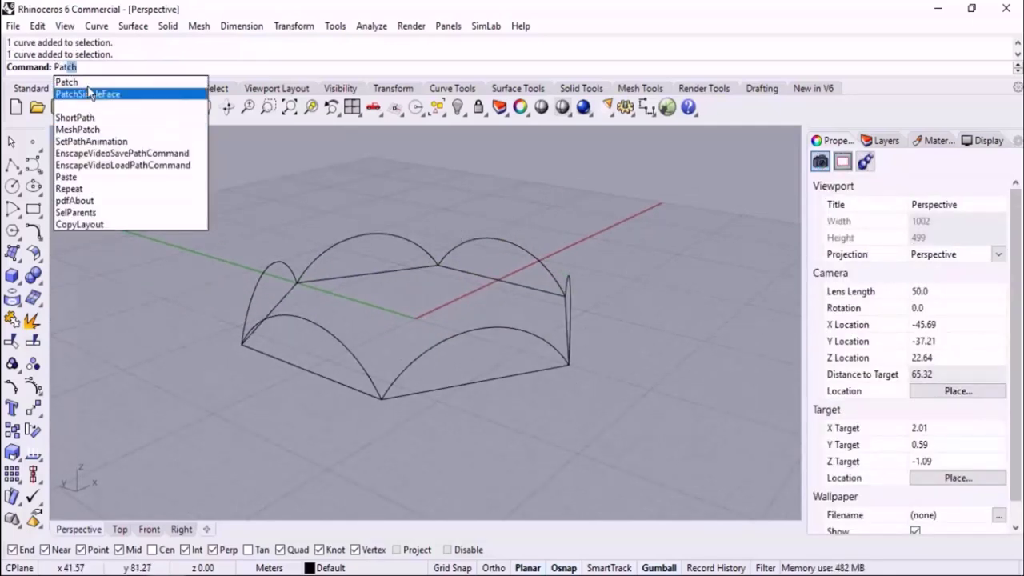
{"action": "left_click", "coordinate": [88, 83]}
{"action": "right_click_drag", "start_coordinate": [495, 308], "coordinate": [614, 268]}
{"action": "left_click_drag", "start_coordinate": [614, 270], "coordinate": [209, 285]}
{"action": "right_click_drag", "start_coordinate": [629, 219], "coordinate": [599, 274]}
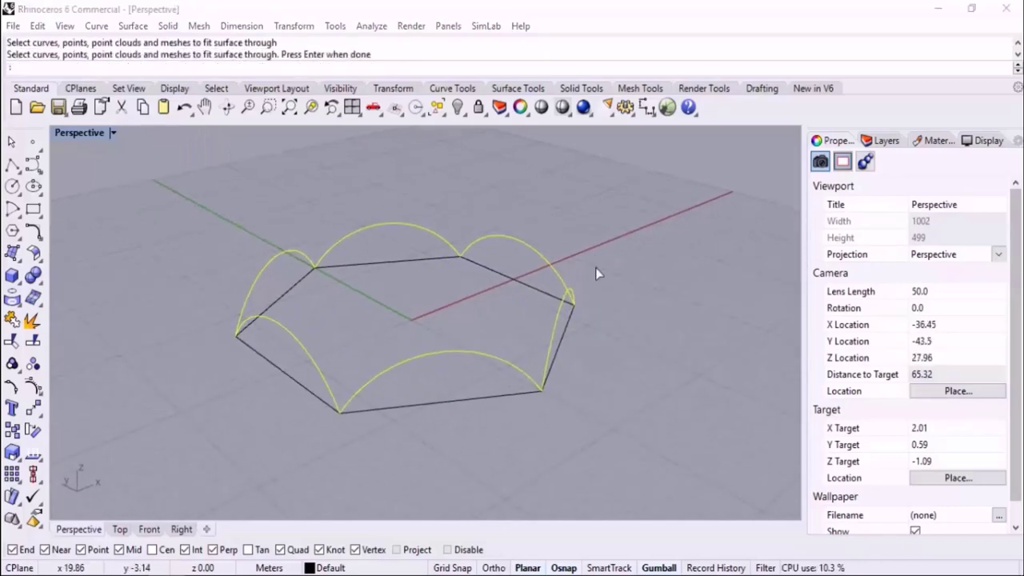
{"action": "key", "text": "Return"}
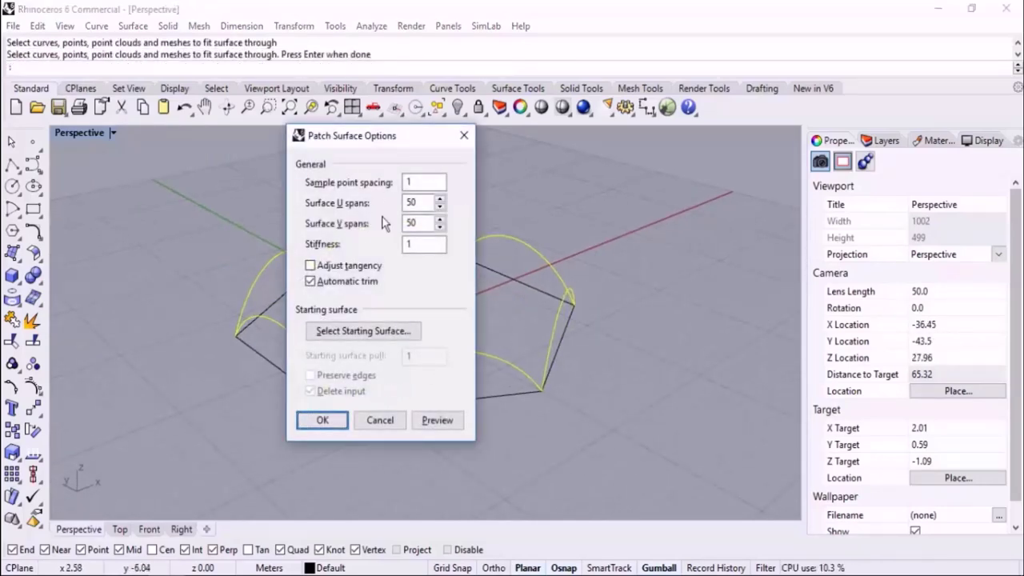
{"action": "left_click", "coordinate": [321, 423]}
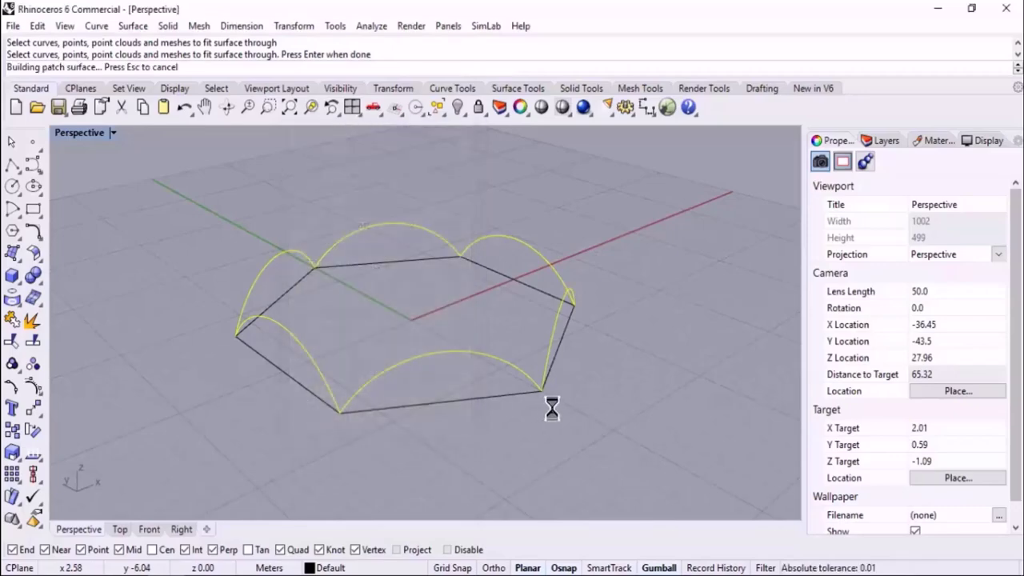
Step: Inspect the patch surface from the side and undo the Patch
{"action": "right_click_drag", "start_coordinate": [646, 419], "coordinate": [589, 376]}
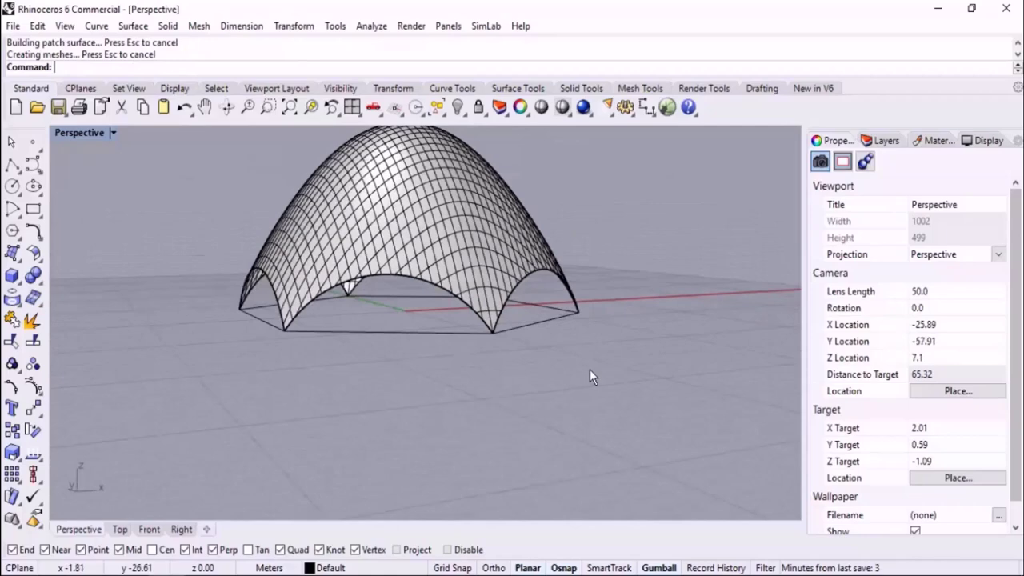
{"action": "mouse_move", "coordinate": [516, 384]}
{"action": "right_mouse_down"}
{"action": "mouse_move", "coordinate": [649, 388]}
{"action": "mouse_move", "coordinate": [475, 389]}
{"action": "mouse_move", "coordinate": [509, 376]}
{"action": "right_mouse_up"}
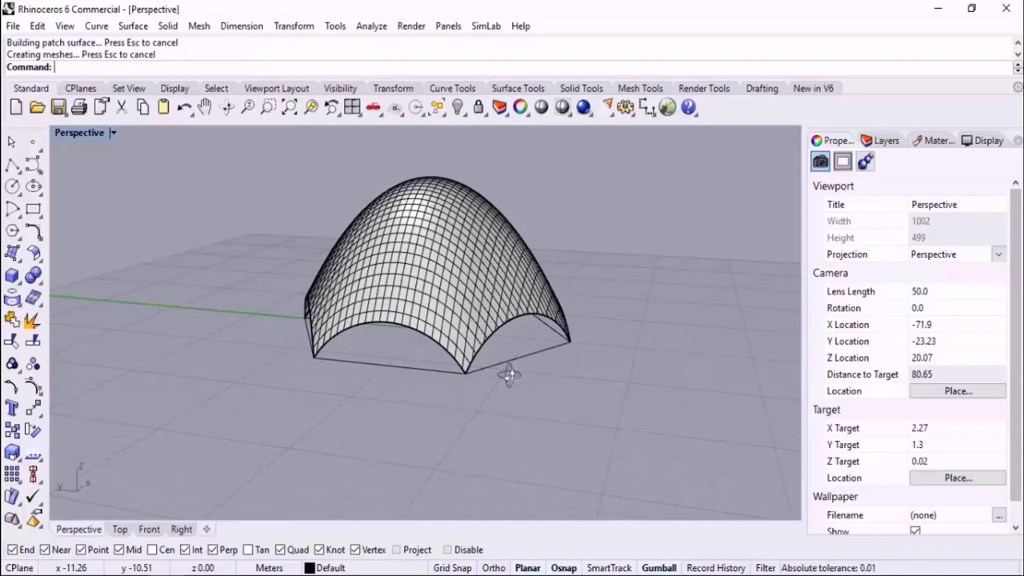
{"action": "key", "text": "ctrl+z"}
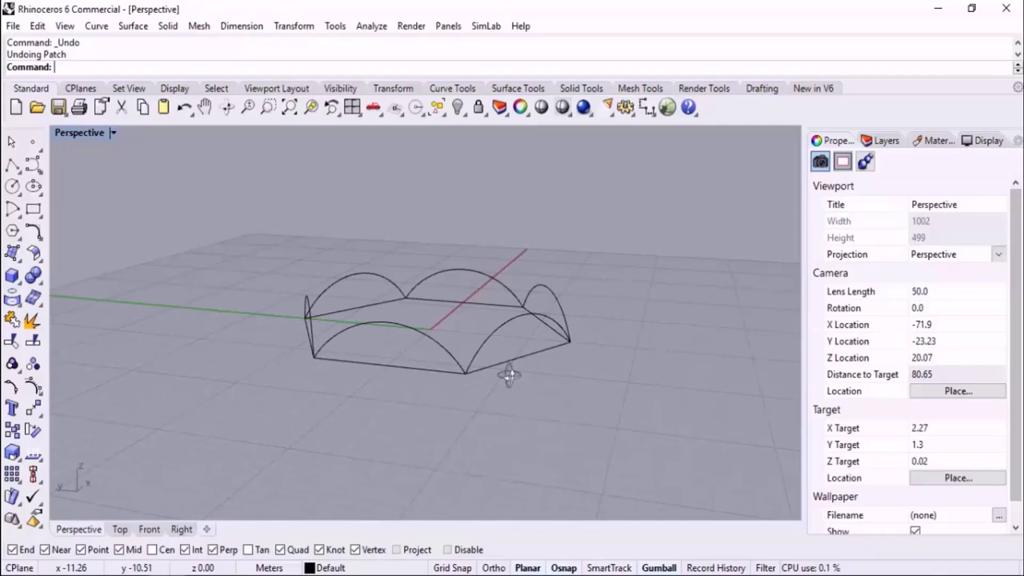
Step: Draw an interpolated curve between the midpoints of two opposite arches, spanning the hexagonal base
{"action": "right_click_drag", "start_coordinate": [542, 355], "coordinate": [471, 349]}
{"action": "middle_click", "coordinate": [448, 336]}
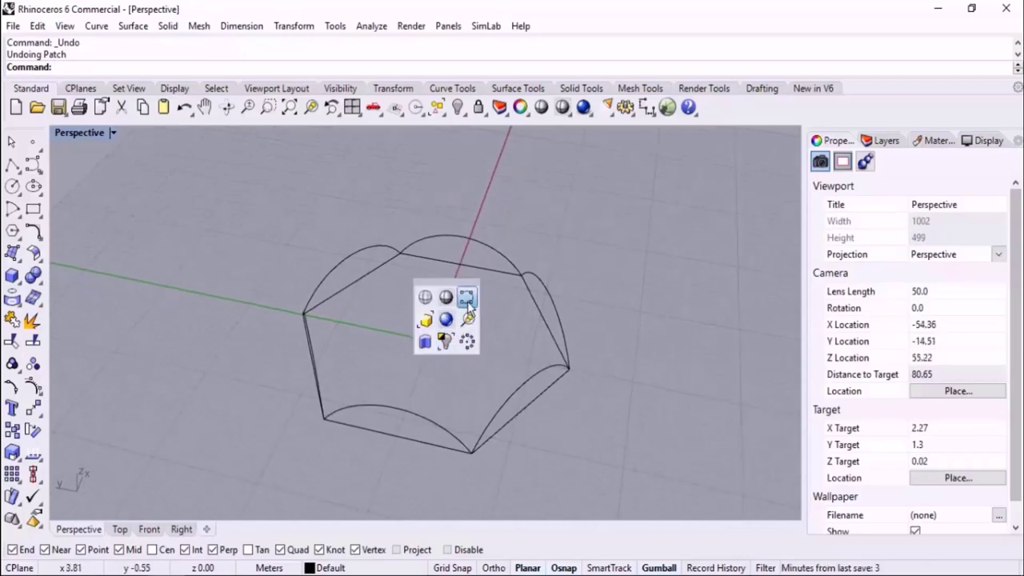
{"action": "left_click", "coordinate": [467, 301]}
{"action": "left_click", "coordinate": [352, 254]}
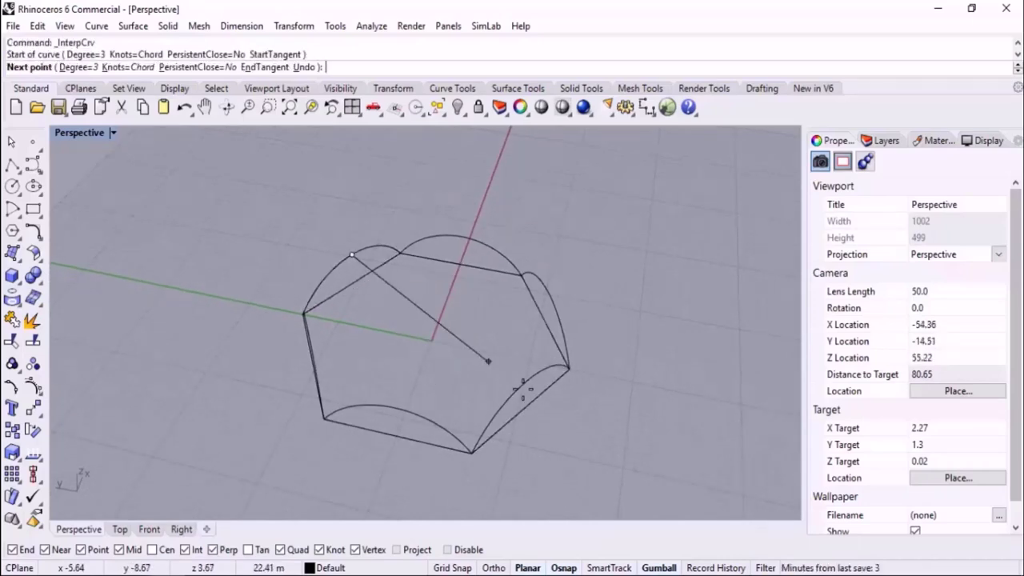
{"action": "left_click", "coordinate": [526, 380]}
{"action": "right_click", "coordinate": [491, 393]}
Step: Raise the two middle control points of the spanning curve vertically so that it becomes an arched rib
{"action": "right_click_drag", "start_coordinate": [491, 394], "coordinate": [500, 279]}
{"action": "left_click", "coordinate": [494, 297]}
{"action": "left_click_drag", "start_coordinate": [370, 231], "coordinate": [498, 301]}
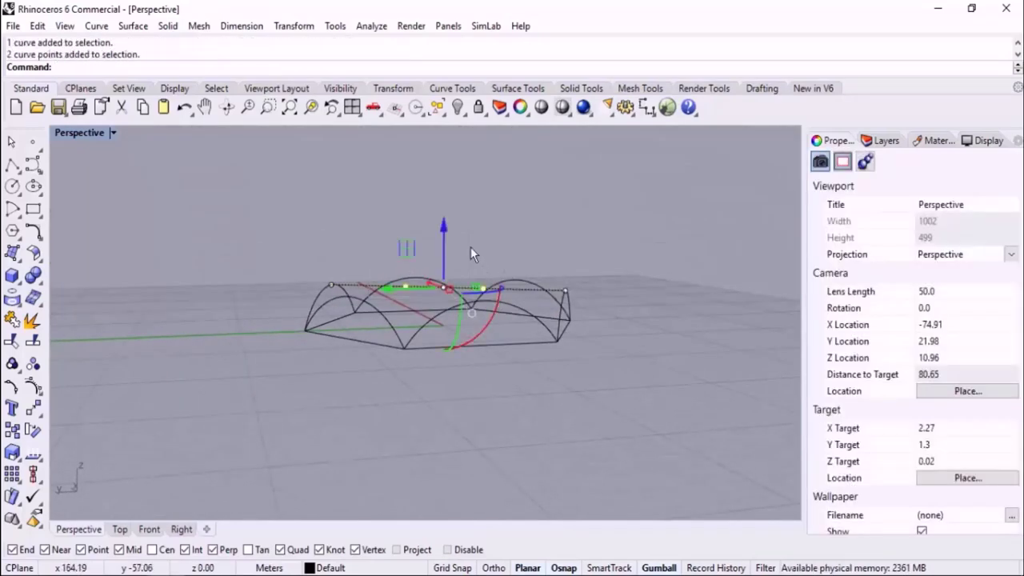
{"action": "scroll", "coordinate": [470, 246], "scroll_direction": "up", "scroll_amount": 2}
{"action": "left_click_drag", "start_coordinate": [436, 249], "coordinate": [437, 230]}
{"action": "right_click_drag", "start_coordinate": [580, 207], "coordinate": [543, 316]}
{"action": "right_click_drag", "start_coordinate": [471, 355], "coordinate": [488, 331]}
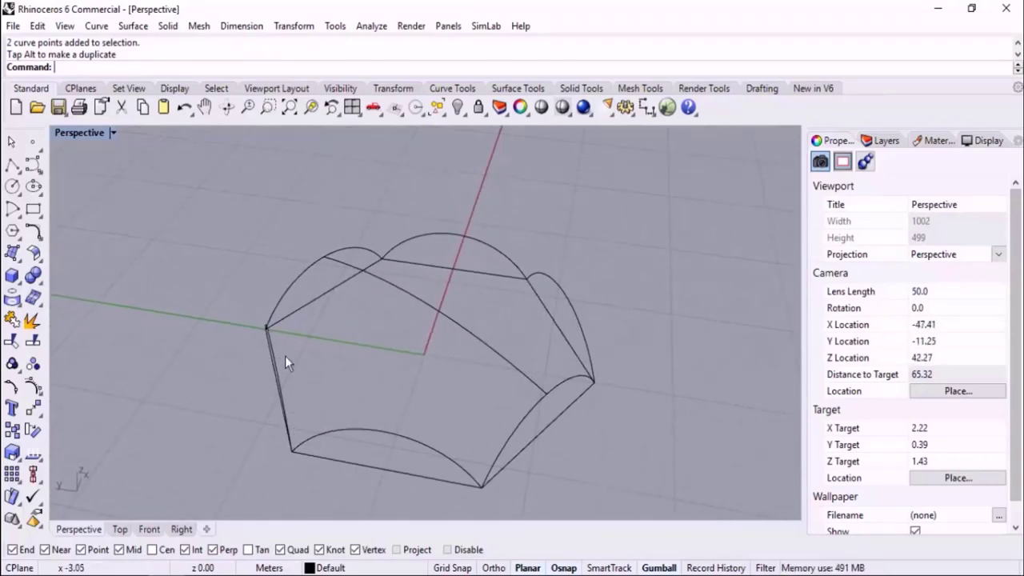
Step: Polar array the arched rib about the origin with 3 items over a 360° fill angle
{"action": "right_click_drag", "start_coordinate": [391, 445], "coordinate": [471, 335]}
{"action": "left_click_drag", "start_coordinate": [473, 318], "coordinate": [407, 395]}
{"action": "middle_click", "coordinate": [633, 272]}
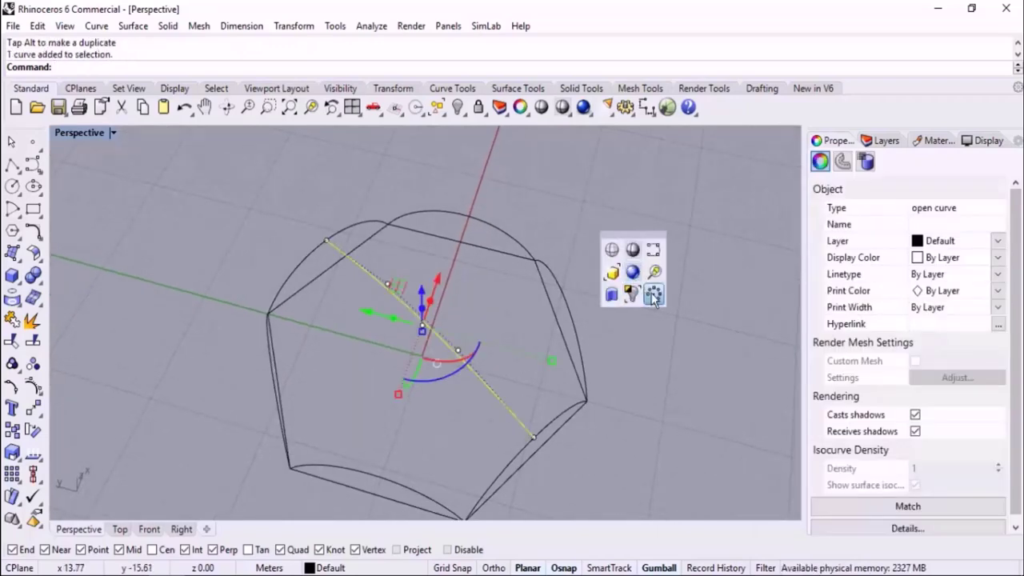
{"action": "left_click", "coordinate": [652, 294]}
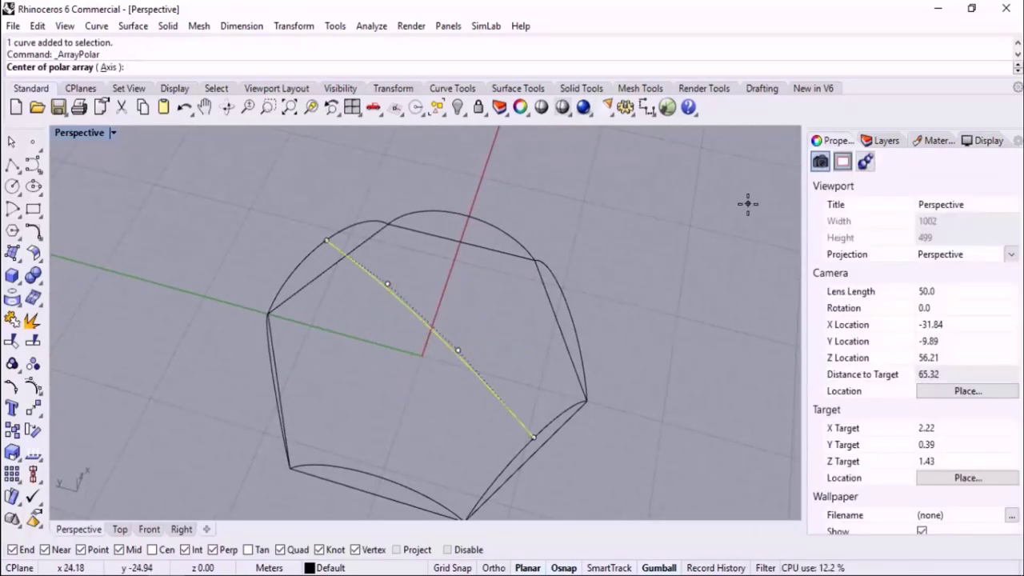
{"action": "type", "text": "0"}
{"action": "key", "text": "Return"}
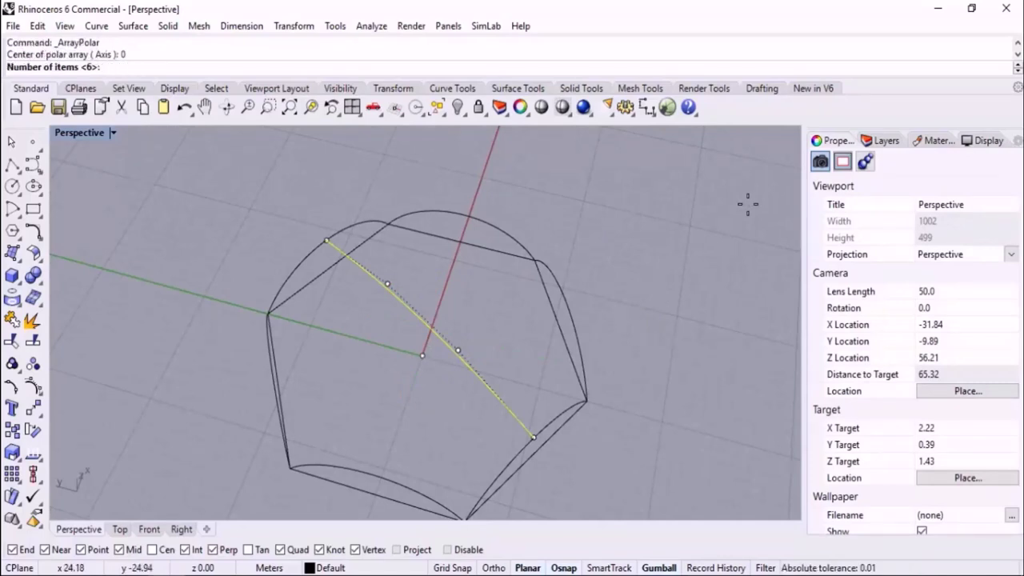
{"action": "type", "text": "3"}
{"action": "key", "text": "Return"}
{"action": "key", "text": "Return"}
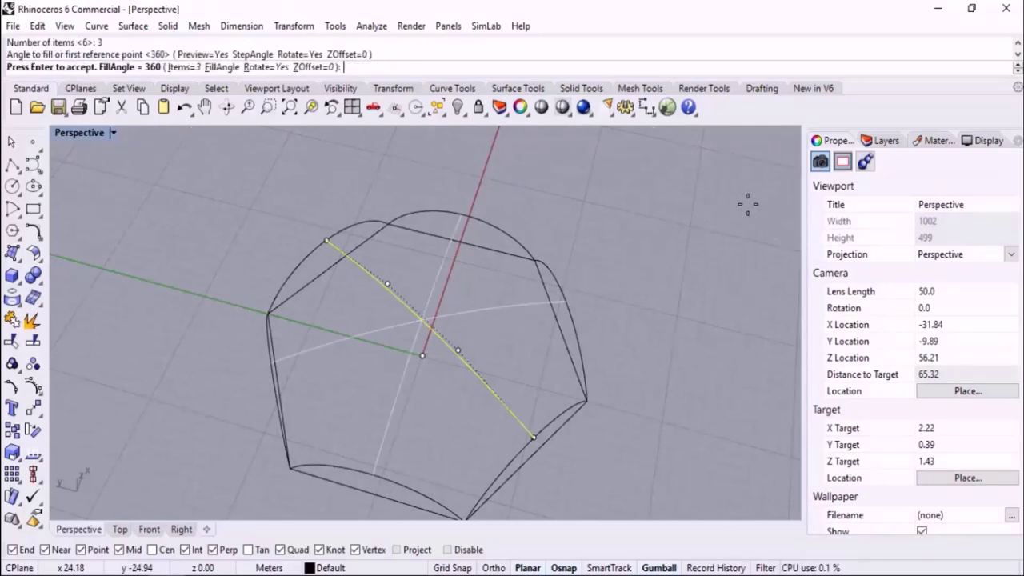
{"action": "key", "text": "Return"}
{"action": "left_click", "coordinate": [677, 301]}
Step: Try a Patch surface through the arches and ribs with 10 U spans and automatic trim, and undo it
{"action": "right_click_drag", "start_coordinate": [676, 301], "coordinate": [626, 276]}
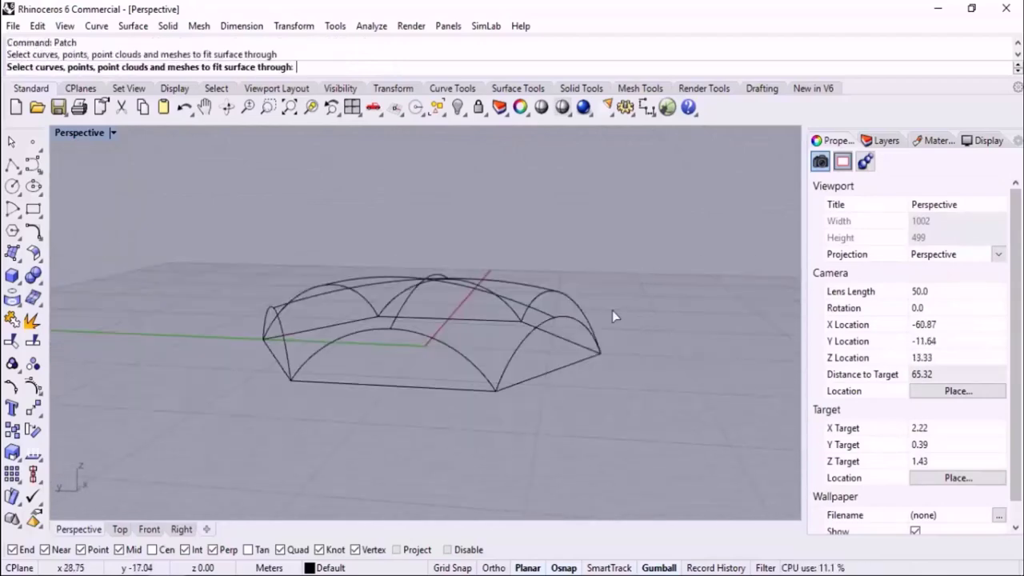
{"action": "right_click_drag", "start_coordinate": [611, 310], "coordinate": [632, 267]}
{"action": "left_click_drag", "start_coordinate": [632, 267], "coordinate": [240, 320]}
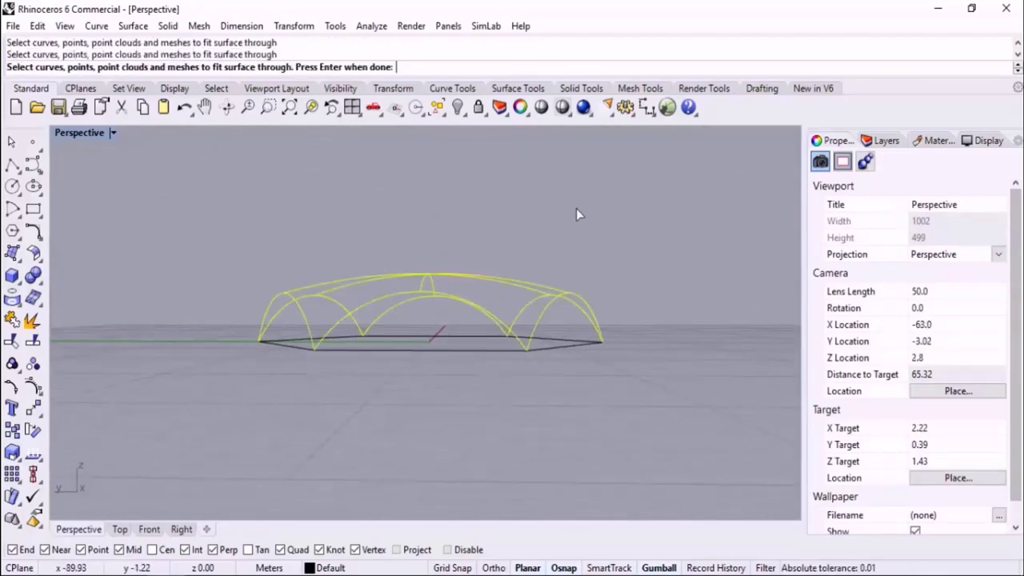
{"action": "right_click_drag", "start_coordinate": [578, 215], "coordinate": [568, 267]}
{"action": "key", "text": "Return"}
{"action": "double_click", "coordinate": [411, 202]}
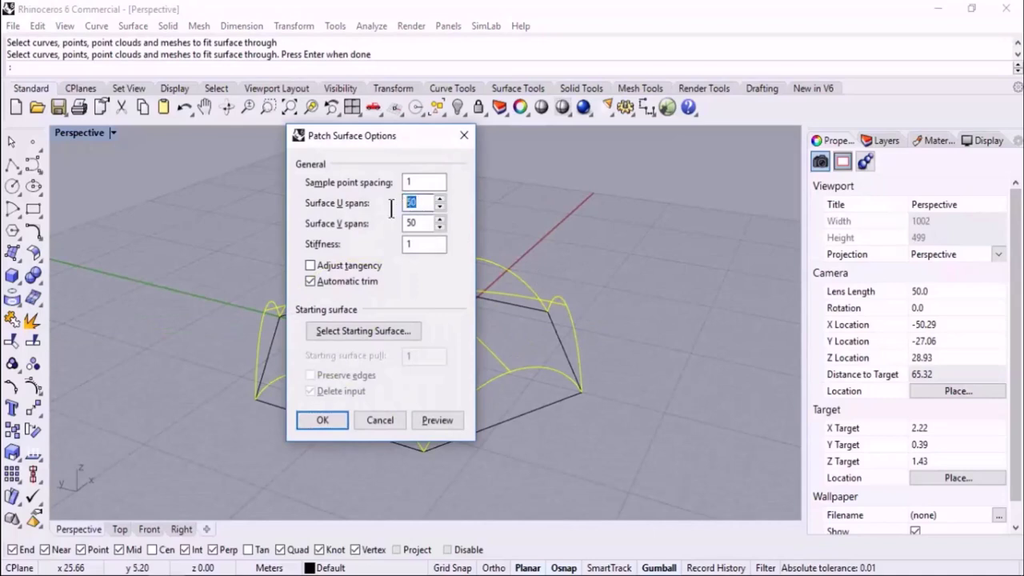
{"action": "type", "text": "10"}
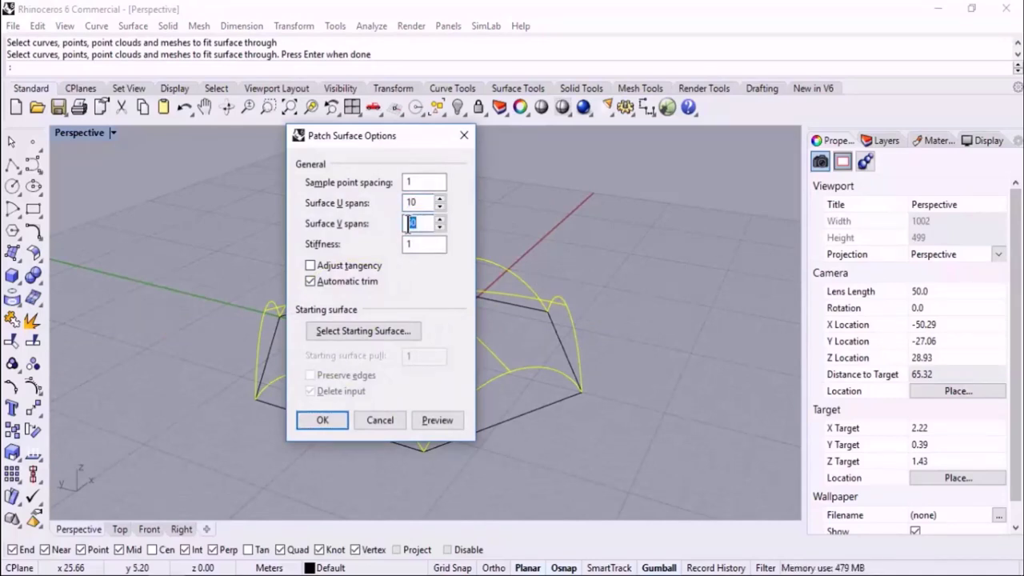
{"action": "left_click", "coordinate": [327, 422]}
{"action": "right_click_drag", "start_coordinate": [599, 393], "coordinate": [579, 295]}
{"action": "key", "text": "ctrl+z"}
Step: Fit a Patch surface through the arches and ribs with sample point spacing 1, 5 U and 5 V spans, stiffness 1 and automatic trim
{"action": "key", "text": "Return"}
{"action": "left_click_drag", "start_coordinate": [612, 230], "coordinate": [329, 291]}
{"action": "left_click_drag", "start_coordinate": [195, 320], "coordinate": [196, 320]}
{"action": "right_click_drag", "start_coordinate": [237, 304], "coordinate": [210, 338]}
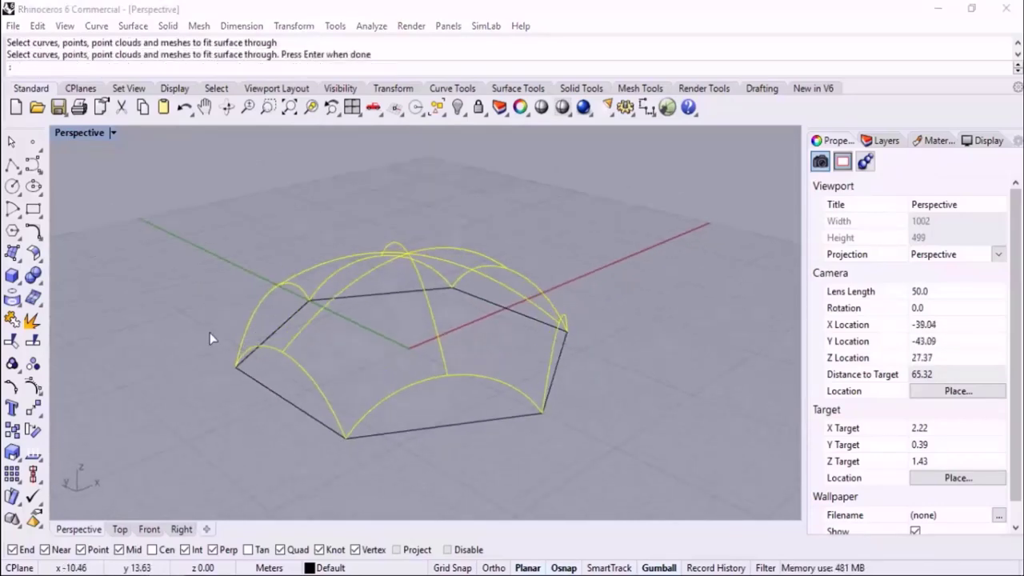
{"action": "key", "text": "Return"}
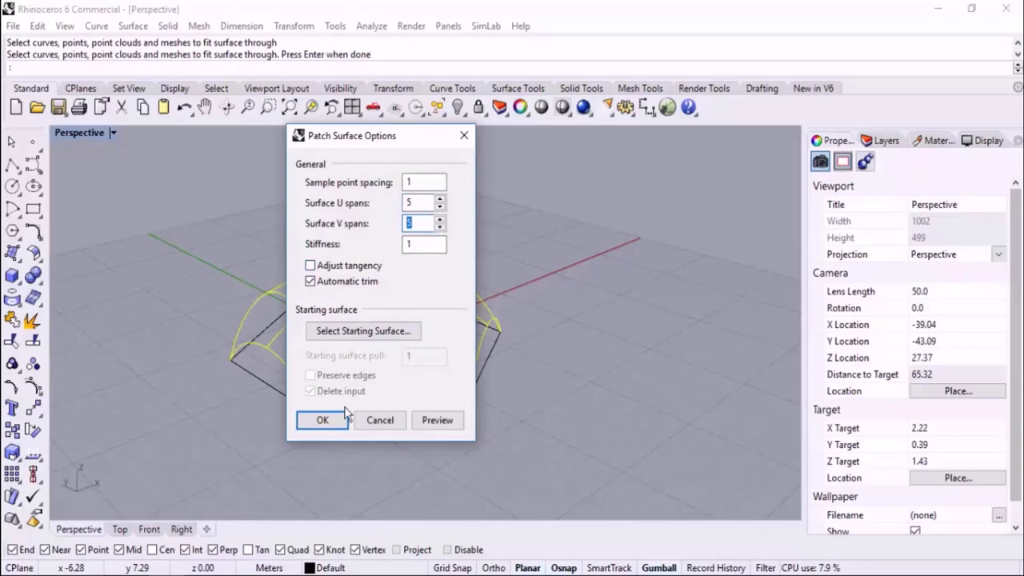
{"action": "left_click", "coordinate": [322, 419]}
Step: Inspect the patched dome from several sides and undo the Patch
{"action": "right_click_drag", "start_coordinate": [592, 372], "coordinate": [384, 394]}
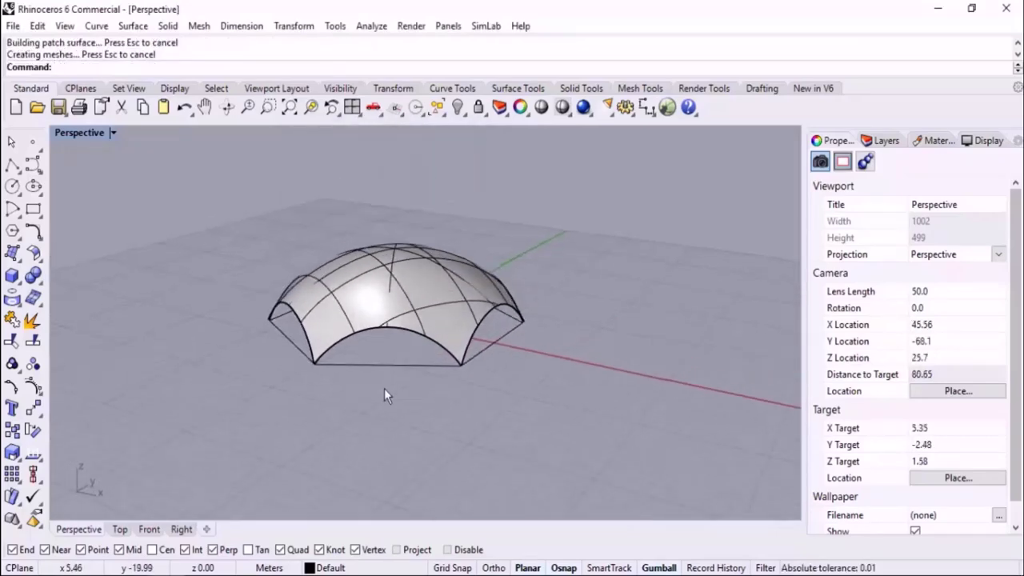
{"action": "left_click", "coordinate": [400, 373]}
{"action": "scroll", "coordinate": [379, 333], "scroll_direction": "up", "scroll_amount": 3}
{"action": "right_click_drag", "start_coordinate": [379, 334], "coordinate": [469, 335]}
{"action": "right_click_drag", "start_coordinate": [472, 290], "coordinate": [464, 331]}
{"action": "key", "text": "ctrl+z"}
Step: Return the Perspective viewport to Shaded display mode
{"action": "middle_click", "coordinate": [601, 312]}
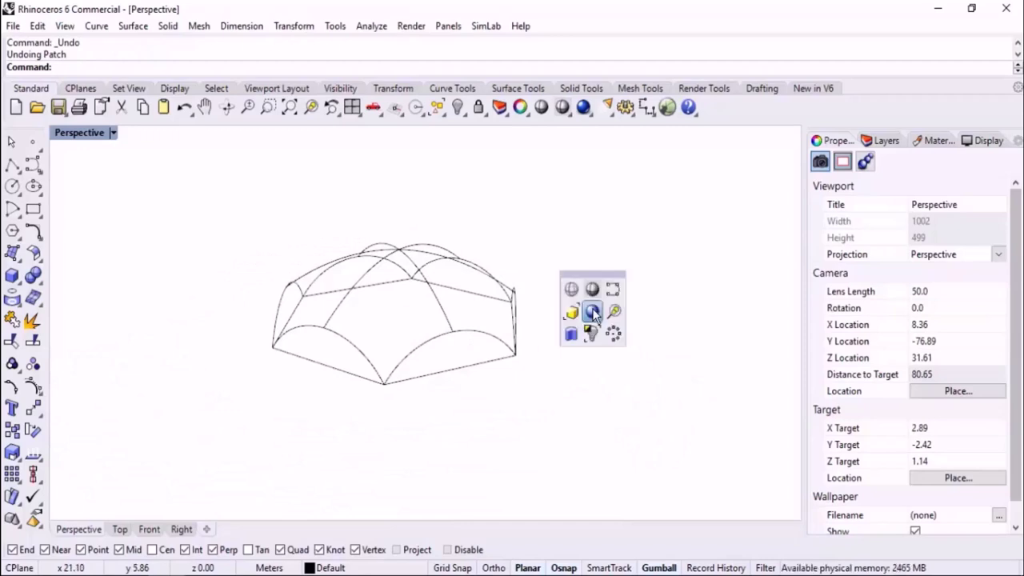
{"action": "left_click", "coordinate": [593, 289]}
{"action": "right_click_drag", "start_coordinate": [593, 289], "coordinate": [392, 280], "text": "shift"}
{"action": "right_click_drag", "start_coordinate": [392, 279], "coordinate": [406, 307]}
{"action": "right_click_drag", "start_coordinate": [502, 277], "coordinate": [453, 315]}
Step: Draw a closed interpolated curve through four points on the ground plane beside the dome curves
{"action": "middle_click", "coordinate": [583, 309]}
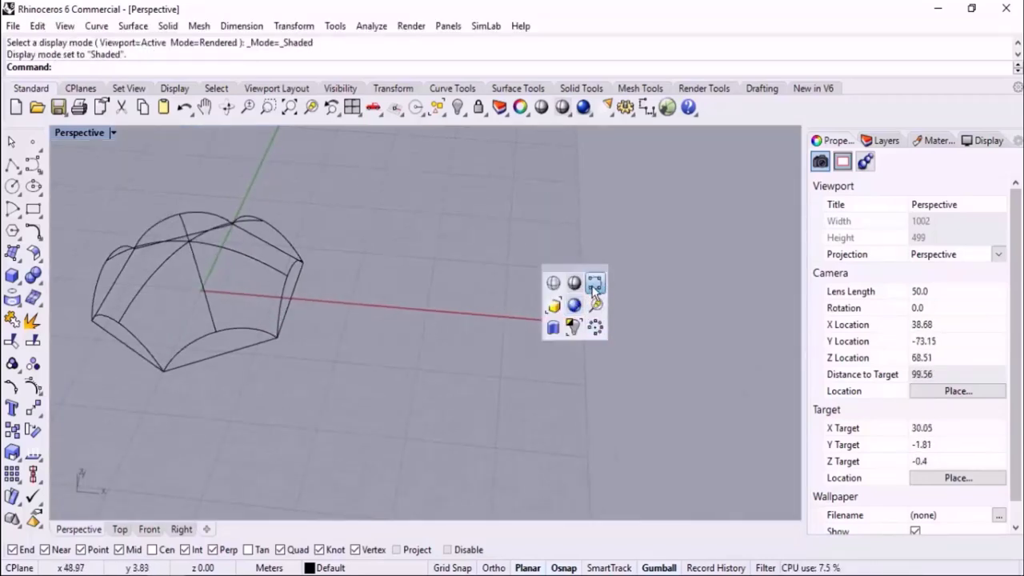
{"action": "left_click", "coordinate": [593, 283]}
{"action": "right_click_drag", "start_coordinate": [593, 290], "coordinate": [423, 308], "text": "shift"}
{"action": "left_click", "coordinate": [466, 364]}
{"action": "left_click", "coordinate": [327, 287]}
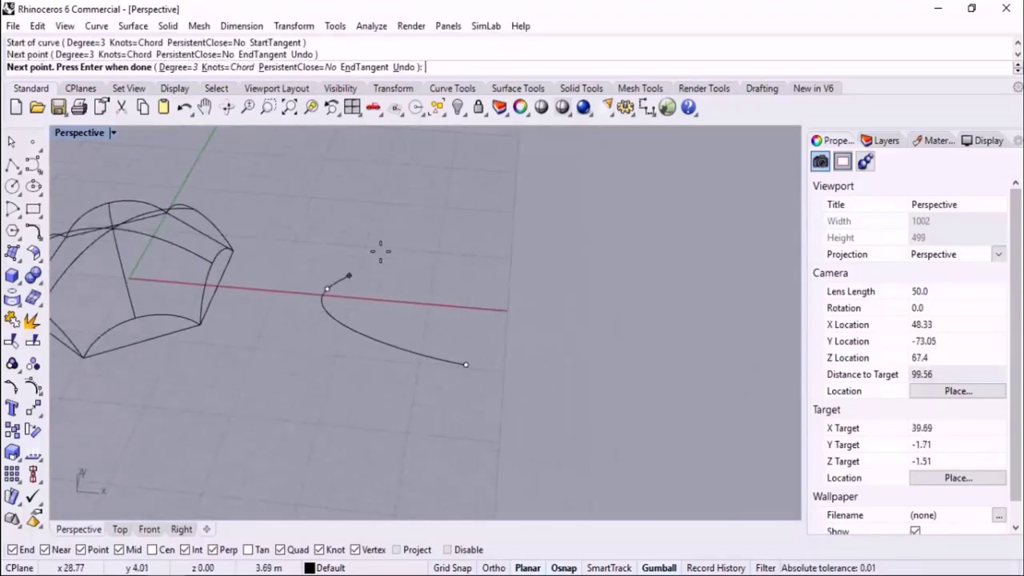
{"action": "left_click", "coordinate": [415, 221]}
{"action": "left_click", "coordinate": [642, 247]}
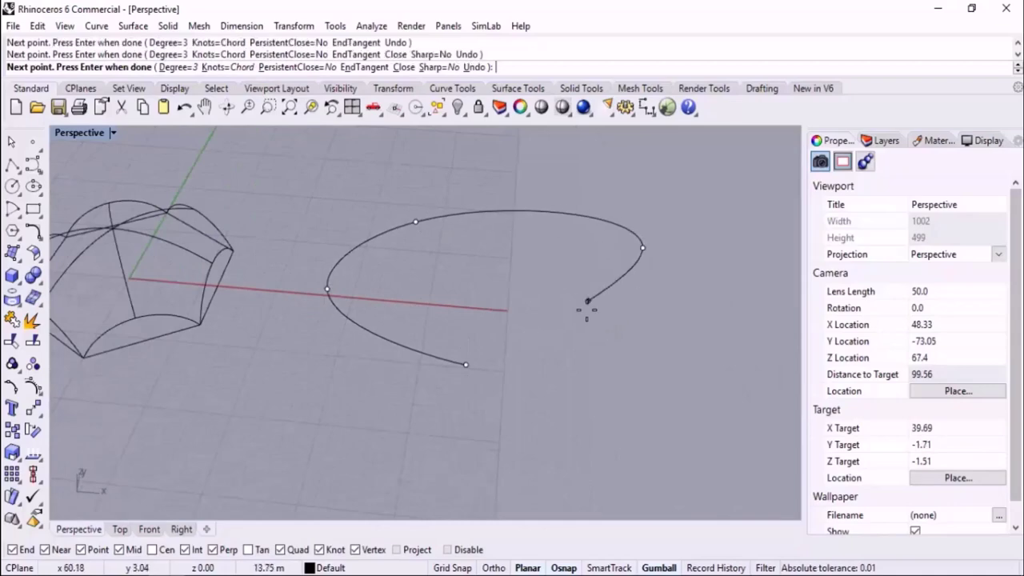
{"action": "left_click", "coordinate": [467, 363]}
{"action": "right_click_drag", "start_coordinate": [467, 363], "coordinate": [541, 375]}
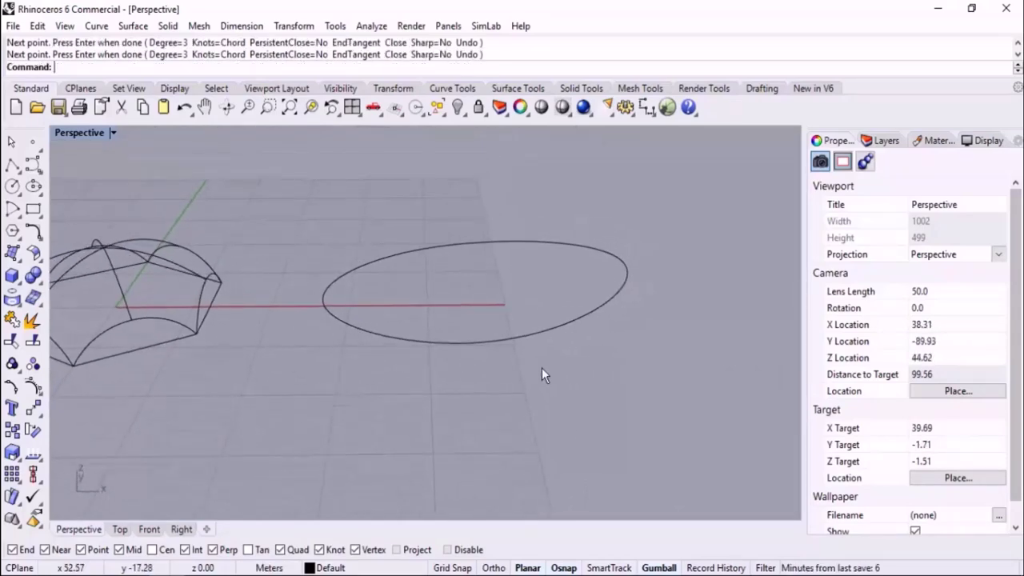
Step: Raise control points at opposite ends of the closed curve vertically to make it non-planar
{"action": "left_click", "coordinate": [451, 339]}
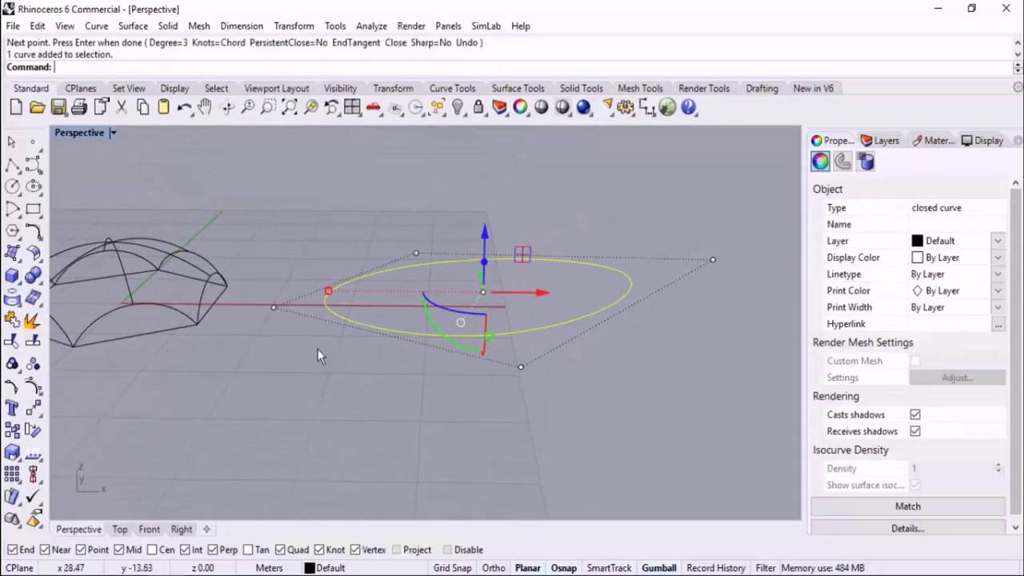
{"action": "left_click", "coordinate": [273, 310]}
{"action": "left_click_drag", "start_coordinate": [272, 264], "coordinate": [272, 231]}
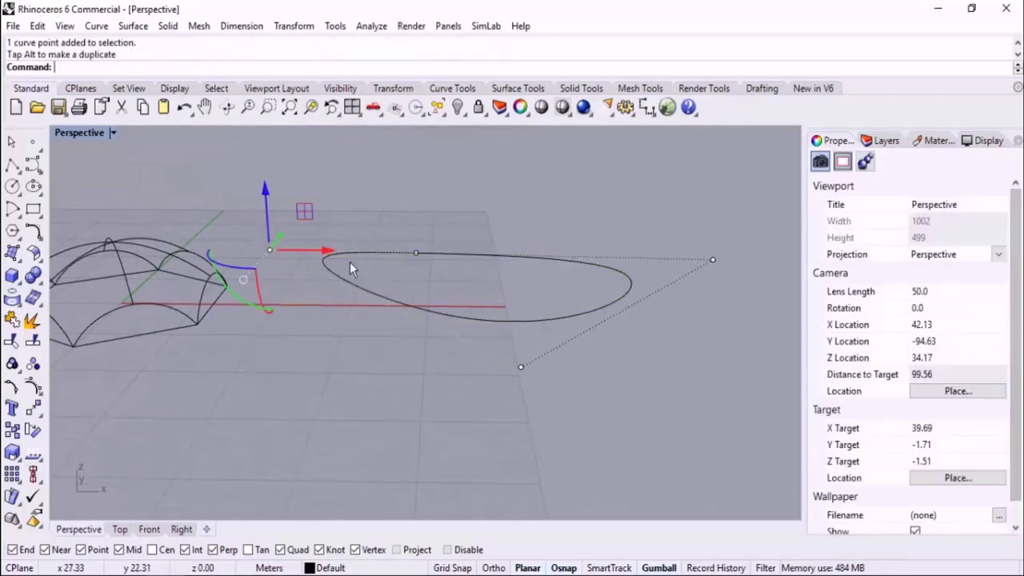
{"action": "scroll", "coordinate": [352, 262], "scroll_direction": "down", "scroll_amount": 3}
{"action": "left_click_drag", "start_coordinate": [567, 227], "coordinate": [624, 289]}
{"action": "left_click_drag", "start_coordinate": [605, 226], "coordinate": [573, 198]}
{"action": "right_click_drag", "start_coordinate": [398, 303], "coordinate": [378, 269]}
{"action": "left_click_drag", "start_coordinate": [415, 324], "coordinate": [444, 286]}
{"action": "key", "text": "Escape"}
{"action": "key", "text": "Escape"}
{"action": "right_click_drag", "start_coordinate": [458, 352], "coordinate": [494, 376]}
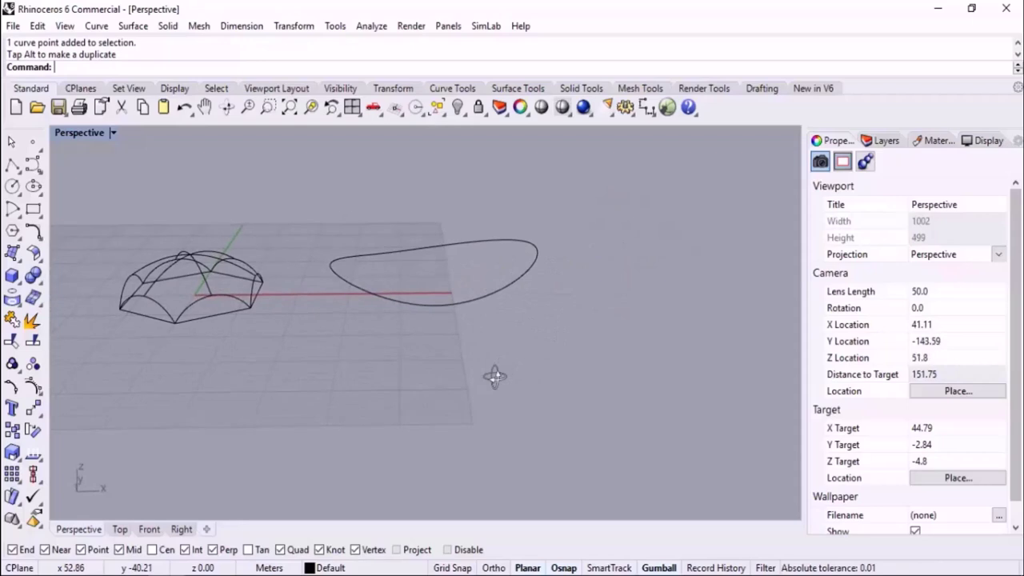
Step: Try a Patch surface over the raised closed curve with 5 U and 5 V spans, inspect it, and undo it
{"action": "scroll", "coordinate": [387, 234], "scroll_direction": "up", "scroll_amount": 4}
{"action": "right_click_drag", "start_coordinate": [448, 259], "coordinate": [462, 292]}
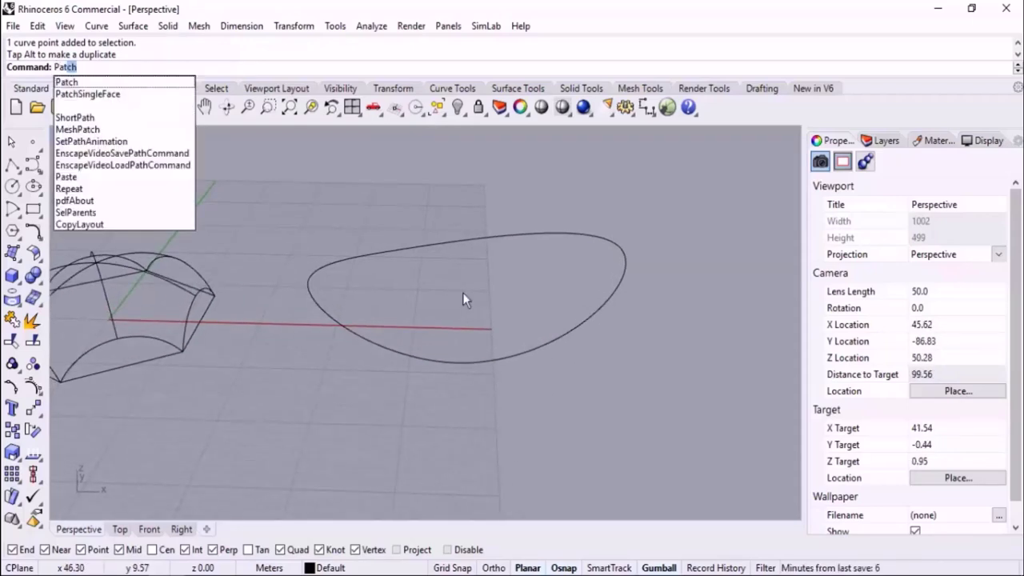
{"action": "key", "text": "Return"}
{"action": "left_click_drag", "start_coordinate": [569, 403], "coordinate": [471, 294]}
{"action": "key", "text": "Return"}
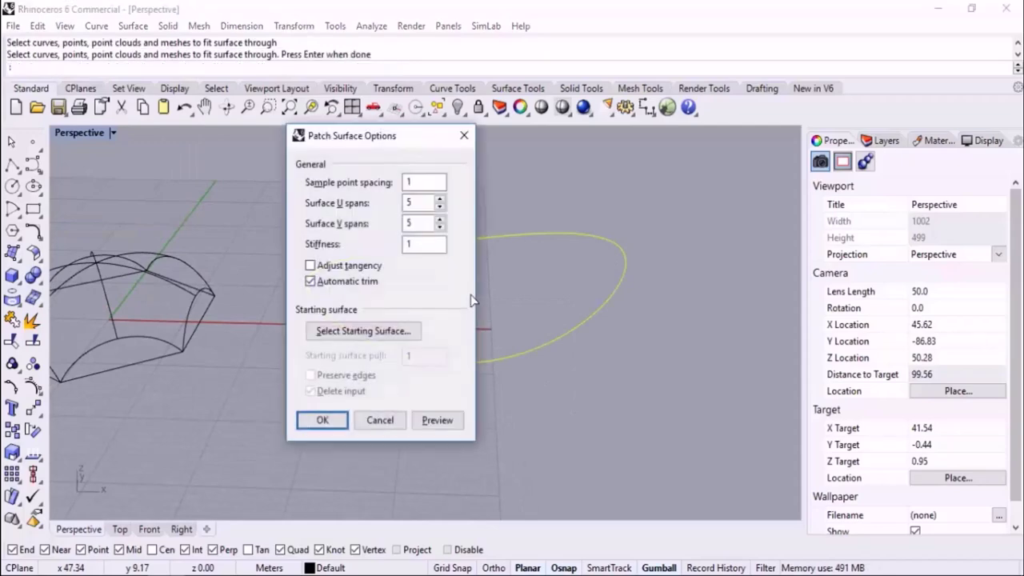
{"action": "key", "text": "Return"}
{"action": "mouse_move", "coordinate": [486, 364]}
{"action": "right_mouse_down"}
{"action": "mouse_move", "coordinate": [432, 316]}
{"action": "mouse_move", "coordinate": [450, 299]}
{"action": "mouse_move", "coordinate": [468, 370]}
{"action": "right_mouse_up"}
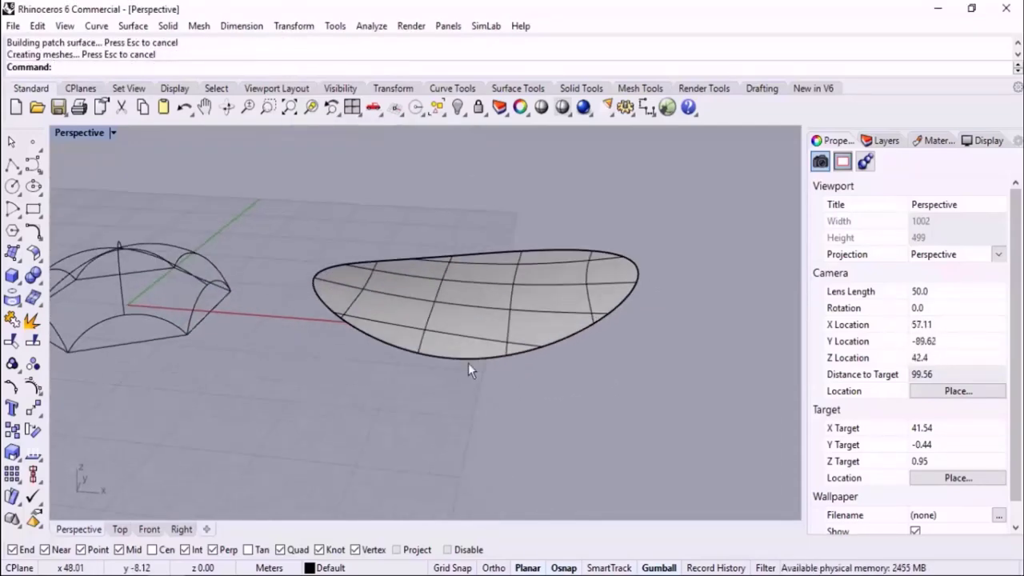
{"action": "key", "text": "ctrl+z"}
Step: Draw a circle with a radius of about 4 m inside the closed curve, working in the Top view
{"action": "right_click_drag", "start_coordinate": [468, 369], "coordinate": [227, 479]}
{"action": "left_click", "coordinate": [121, 530]}
{"action": "scroll", "coordinate": [201, 380], "scroll_direction": "down", "scroll_amount": 3}
{"action": "scroll", "coordinate": [544, 332], "scroll_direction": "up", "scroll_amount": 2}
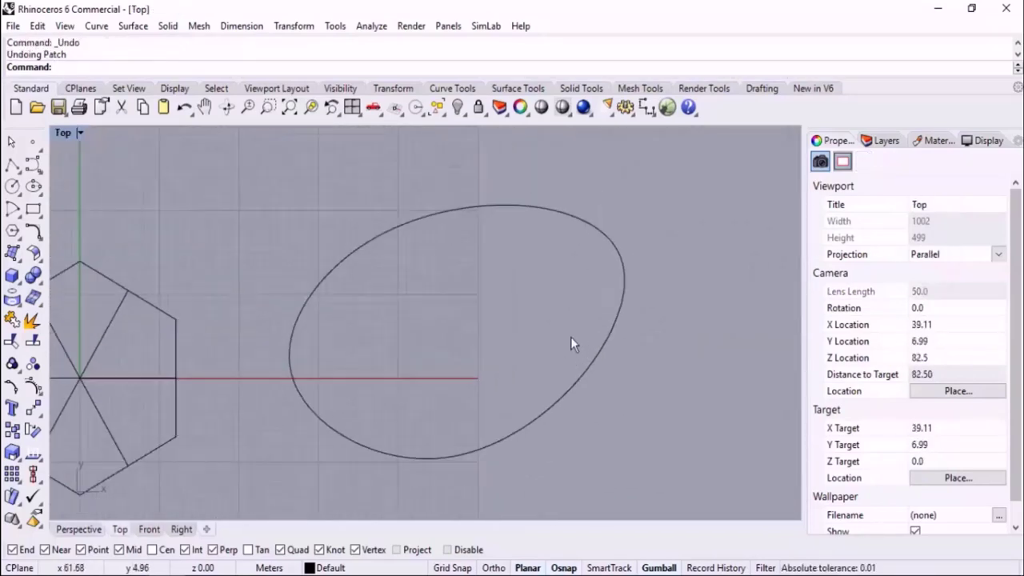
{"action": "left_click", "coordinate": [13, 187]}
{"action": "scroll", "coordinate": [539, 285], "scroll_direction": "up", "scroll_amount": 2}
{"action": "left_click", "coordinate": [520, 287]}
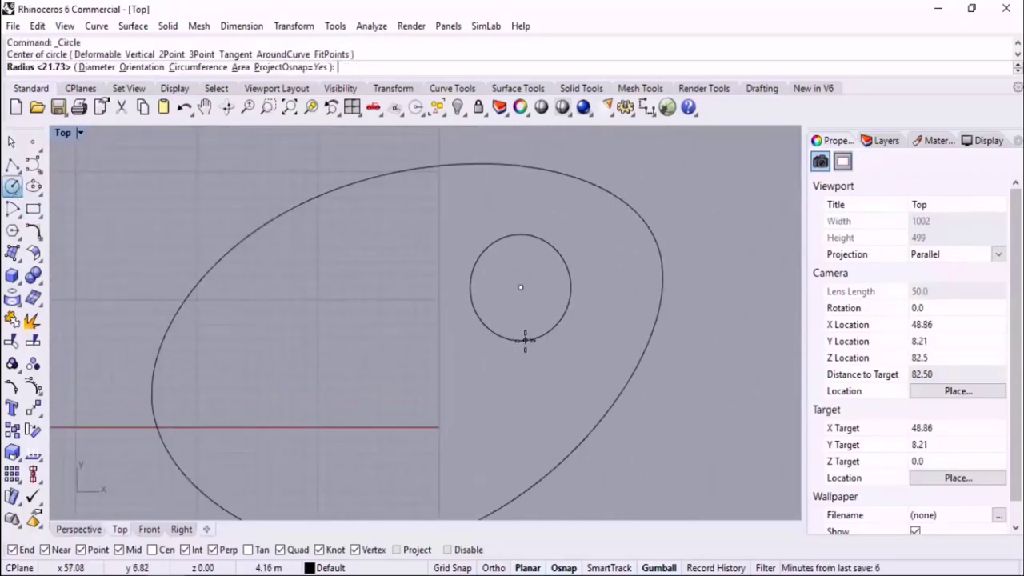
{"action": "left_click", "coordinate": [525, 341]}
Step: Draw a closed interpolated curve through four points inside the large outline, beside the circle
{"action": "scroll", "coordinate": [448, 360], "scroll_direction": "down", "scroll_amount": 2}
{"action": "scroll", "coordinate": [388, 376], "scroll_direction": "up", "scroll_amount": 2}
{"action": "middle_click", "coordinate": [398, 375]}
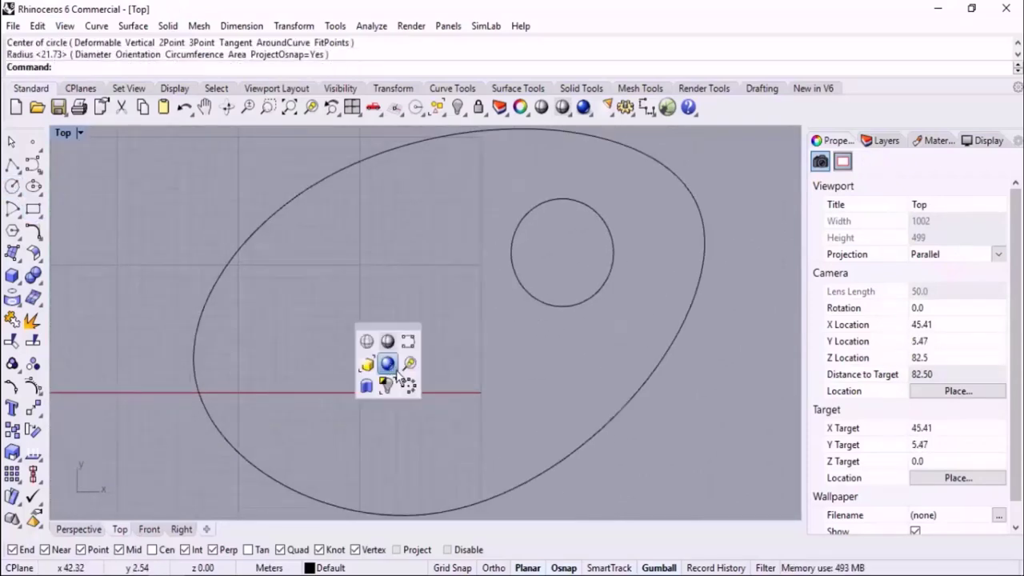
{"action": "left_click", "coordinate": [408, 343]}
{"action": "left_click", "coordinate": [362, 418]}
{"action": "left_click", "coordinate": [292, 362]}
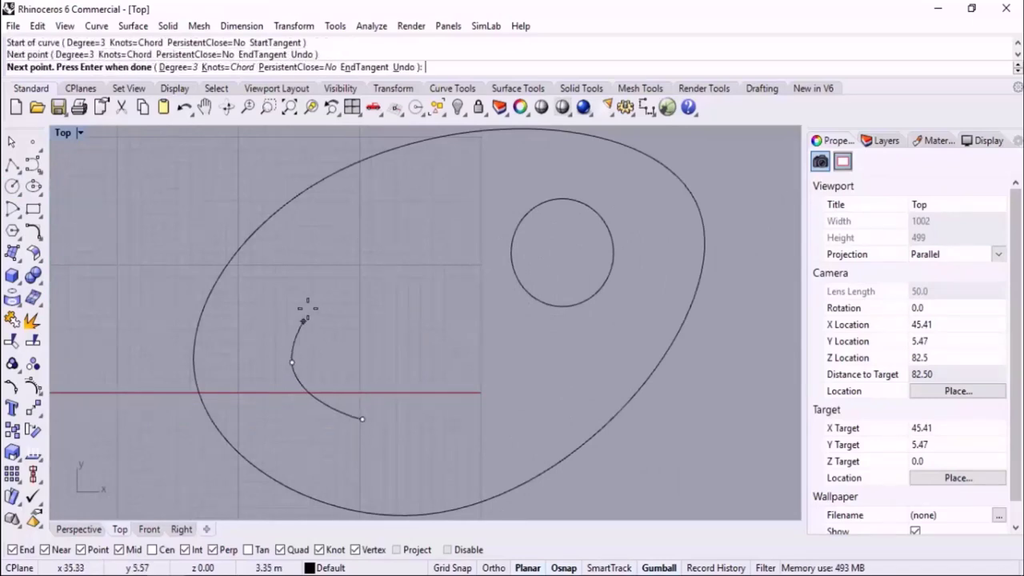
{"action": "left_click", "coordinate": [320, 282]}
{"action": "left_click", "coordinate": [465, 394]}
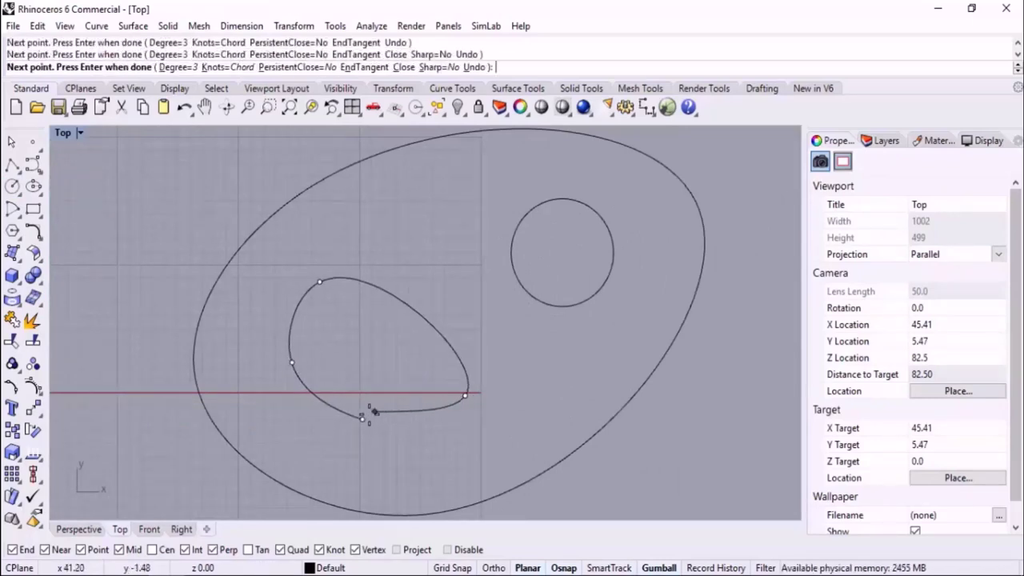
{"action": "left_click", "coordinate": [362, 418]}
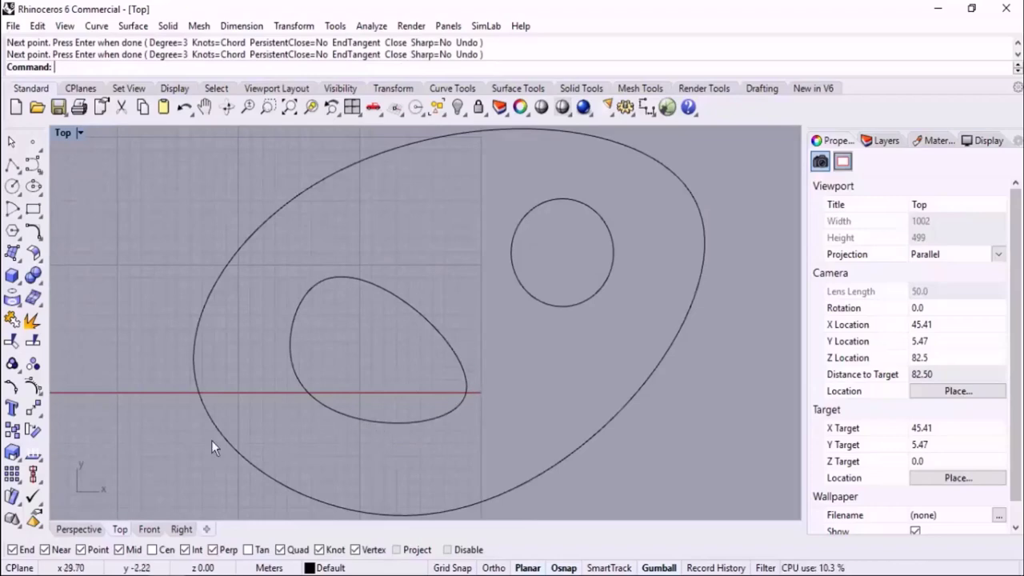
Step: Select the inner freeform curve in the Perspective view, seen from a low side angle
{"action": "left_click", "coordinate": [74, 529]}
{"action": "right_click_drag", "start_coordinate": [316, 384], "coordinate": [404, 353]}
{"action": "left_click", "coordinate": [360, 357]}
{"action": "scroll", "coordinate": [360, 357], "scroll_direction": "up", "scroll_amount": 2}
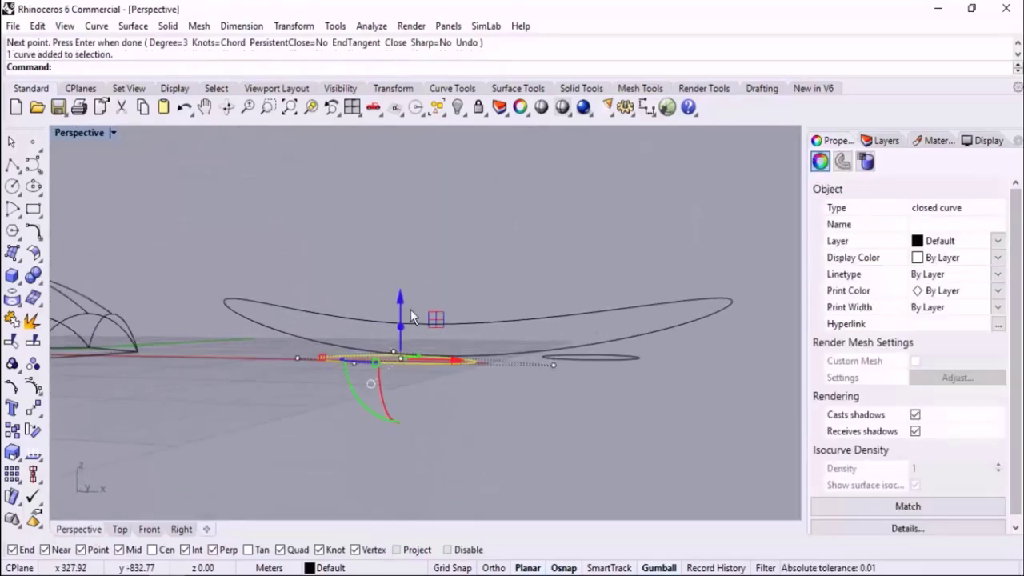
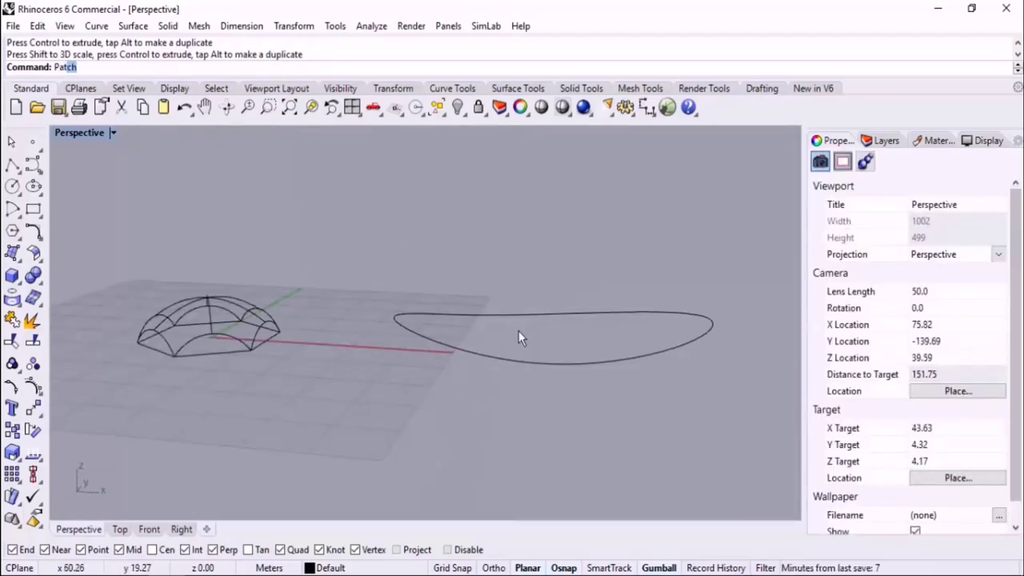
Step: Try a Patch surface over the large closed curve with the current settings, inspect it, and undo it
{"action": "key", "text": "Return"}
{"action": "left_click_drag", "start_coordinate": [605, 258], "coordinate": [531, 422]}
{"action": "key", "text": "Return"}
{"action": "key", "text": "Return"}
{"action": "right_click_drag", "start_coordinate": [532, 422], "coordinate": [504, 409]}
{"action": "key", "text": "ctrl+z"}
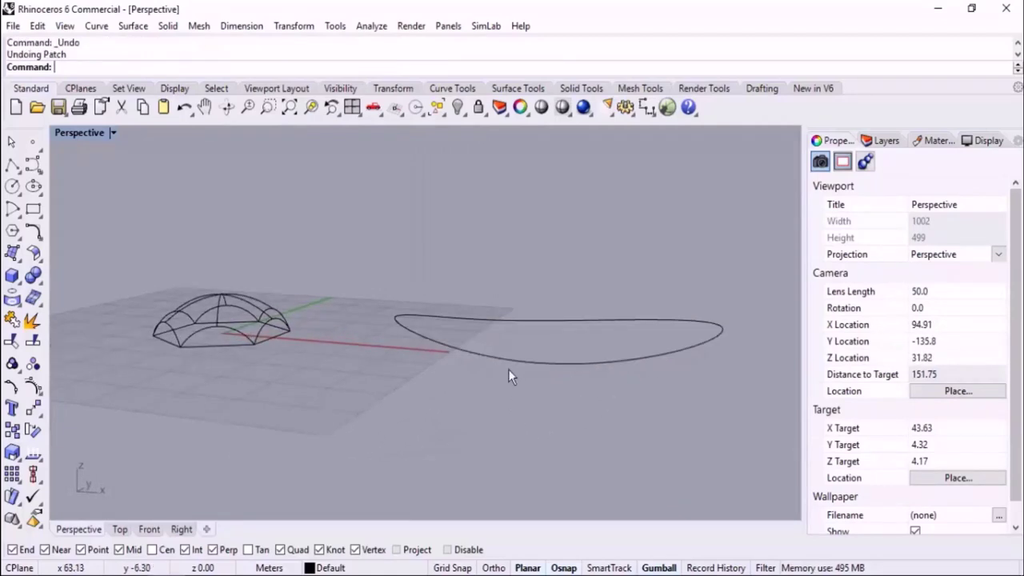
Step: Draw an interpolated curve across the closed outline near its narrow end, from edge to edge
{"action": "right_click_drag", "start_coordinate": [510, 366], "coordinate": [513, 407]}
{"action": "scroll", "coordinate": [513, 407], "scroll_direction": "up", "scroll_amount": 4}
{"action": "middle_click", "coordinate": [528, 350]}
{"action": "left_click", "coordinate": [548, 334]}
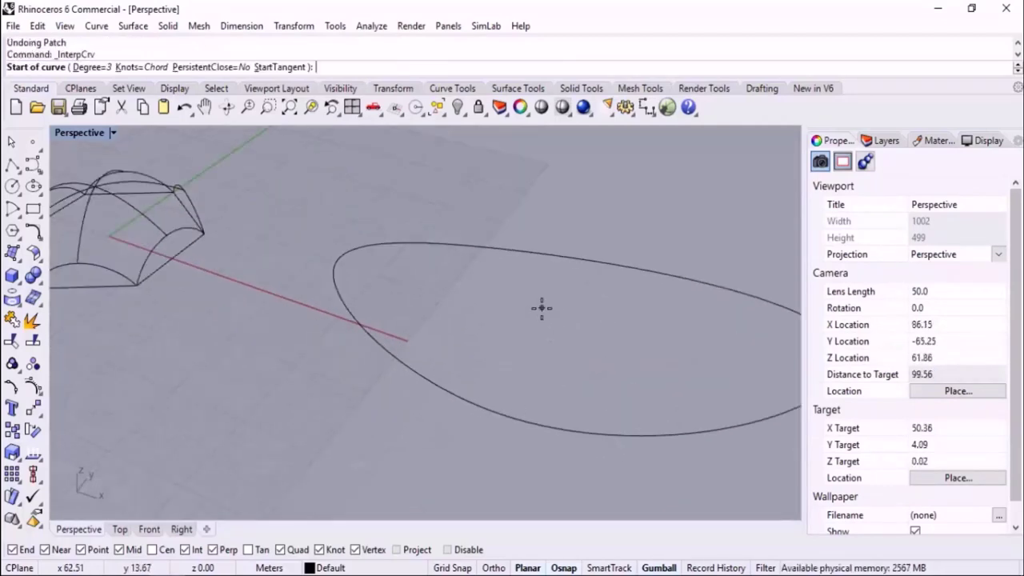
{"action": "right_click_drag", "start_coordinate": [542, 309], "coordinate": [414, 370]}
{"action": "left_click", "coordinate": [390, 375]}
{"action": "left_click", "coordinate": [483, 229]}
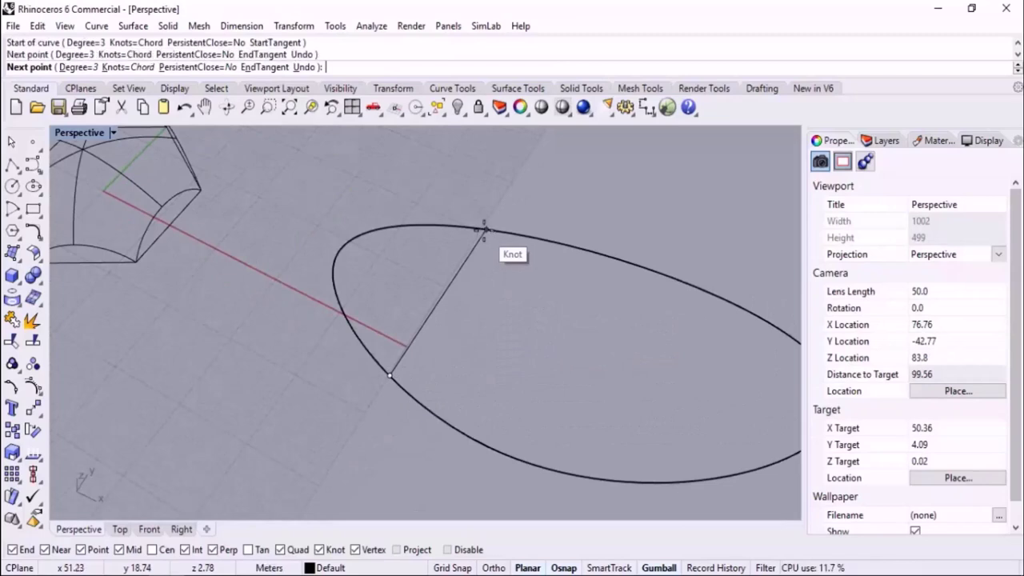
{"action": "right_click", "coordinate": [478, 233]}
Step: Draw two more two-point interpolated curves across the closed outline, one through the middle and one near the far end
{"action": "scroll", "coordinate": [438, 260], "scroll_direction": "down", "scroll_amount": 4}
{"action": "right_click", "coordinate": [497, 350]}
{"action": "left_click", "coordinate": [467, 379]}
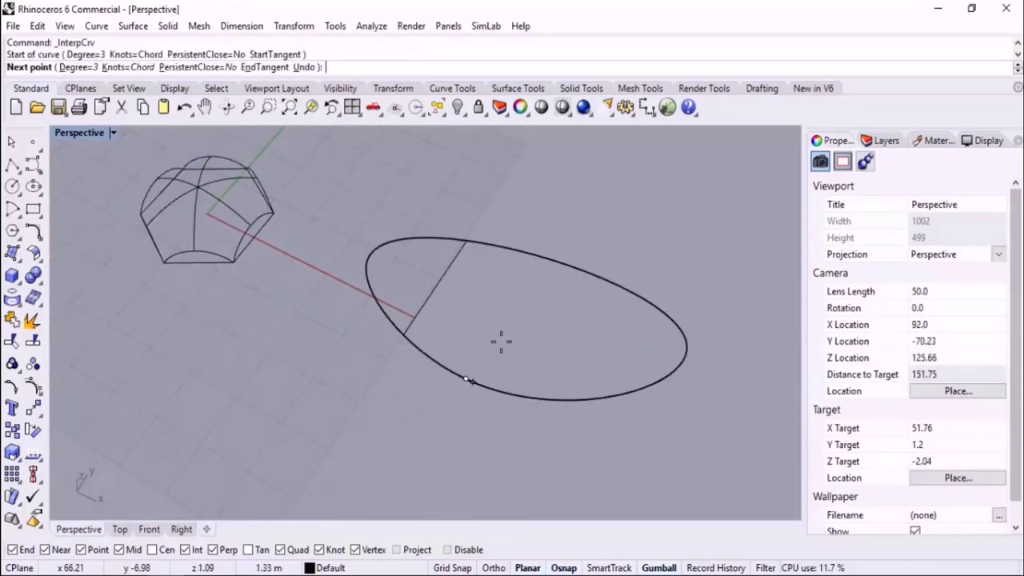
{"action": "left_click", "coordinate": [548, 259]}
{"action": "right_click", "coordinate": [610, 381]}
{"action": "right_click", "coordinate": [592, 392]}
{"action": "left_click", "coordinate": [564, 399]}
{"action": "left_click", "coordinate": [628, 293]}
{"action": "right_click", "coordinate": [544, 384]}
Step: Turn on the middle cross curve's control points and raise its two inner points to form an arch
{"action": "right_click_drag", "start_coordinate": [544, 384], "coordinate": [512, 384]}
{"action": "scroll", "coordinate": [537, 316], "scroll_direction": "up", "scroll_amount": 5}
{"action": "scroll", "coordinate": [532, 328], "scroll_direction": "up", "scroll_amount": 2}
{"action": "left_click", "coordinate": [466, 301]}
{"action": "scroll", "coordinate": [483, 332], "scroll_direction": "down", "scroll_amount": 6}
{"action": "key", "text": "F10"}
{"action": "left_click_drag", "start_coordinate": [431, 293], "coordinate": [543, 375]}
{"action": "right_click_drag", "start_coordinate": [544, 375], "coordinate": [516, 304]}
{"action": "left_click_drag", "start_coordinate": [484, 276], "coordinate": [484, 229]}
{"action": "left_click", "coordinate": [569, 210]}
{"action": "key", "text": "Escape"}
Step: Lower the two inner control points of the cross curve nearest the hexagonal shell so it sags
{"action": "scroll", "coordinate": [393, 308], "scroll_direction": "up", "scroll_amount": 4}
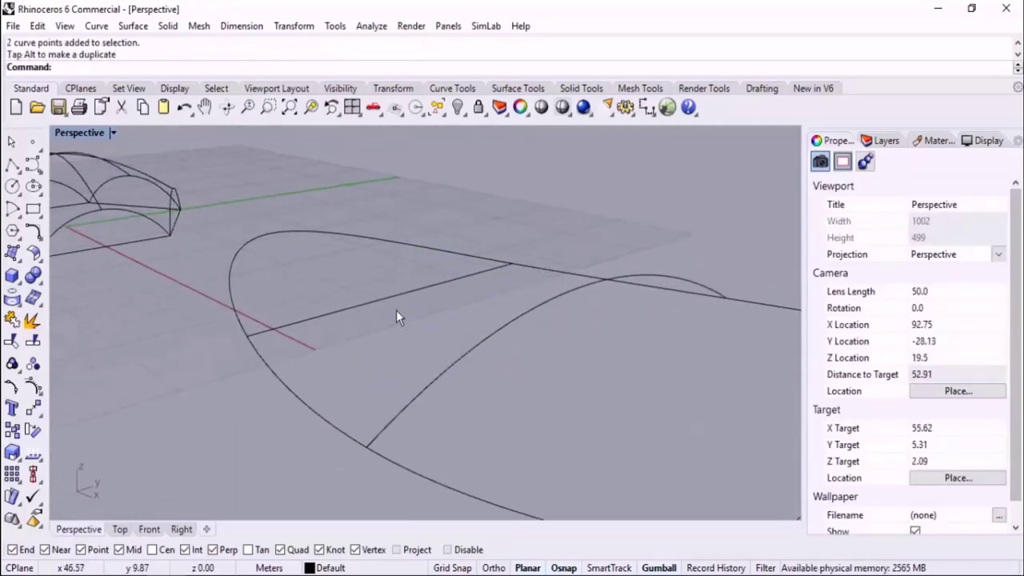
{"action": "left_click", "coordinate": [376, 299]}
{"action": "left_click_drag", "start_coordinate": [322, 254], "coordinate": [449, 322]}
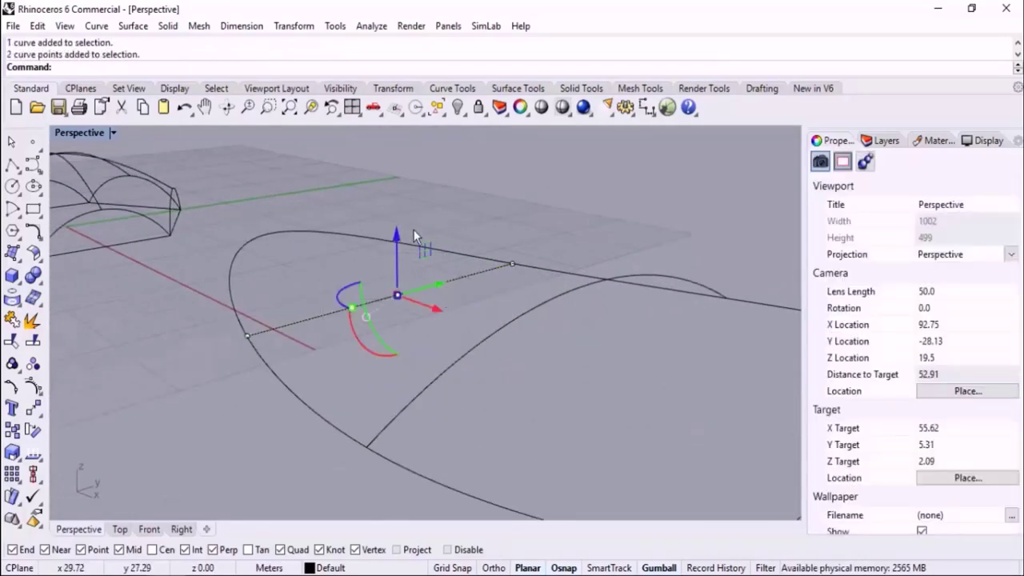
{"action": "left_click_drag", "start_coordinate": [398, 254], "coordinate": [398, 302]}
Step: Lower the two inner control points of the cross curve at the far end of the outline
{"action": "scroll", "coordinate": [372, 253], "scroll_direction": "down", "scroll_amount": 6}
{"action": "right_click_drag", "start_coordinate": [559, 328], "coordinate": [636, 356]}
{"action": "scroll", "coordinate": [639, 356], "scroll_direction": "up", "scroll_amount": 2}
{"action": "left_click_drag", "start_coordinate": [652, 323], "coordinate": [554, 281]}
{"action": "scroll", "coordinate": [497, 314], "scroll_direction": "down", "scroll_amount": 4}
{"action": "right_click_drag", "start_coordinate": [541, 325], "coordinate": [465, 316]}
{"action": "left_click_drag", "start_coordinate": [472, 294], "coordinate": [574, 364]}
{"action": "left_click_drag", "start_coordinate": [538, 297], "coordinate": [539, 327]}
{"action": "left_click", "coordinate": [615, 272]}
{"action": "right_click_drag", "start_coordinate": [450, 399], "coordinate": [615, 401]}
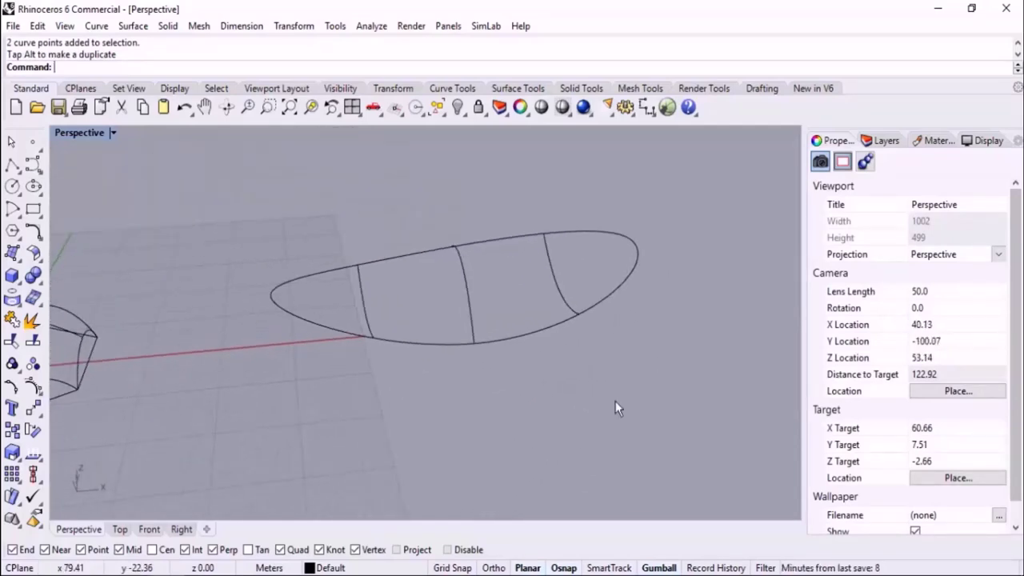
Step: Patch a surface through the closed outline and its three cross curves, and view it from several angles
{"action": "key", "text": "Return"}
{"action": "left_click_drag", "start_coordinate": [629, 199], "coordinate": [247, 396]}
{"action": "key", "text": "Return"}
{"action": "key", "text": "Return"}
{"action": "right_click_drag", "start_coordinate": [250, 399], "coordinate": [366, 420]}
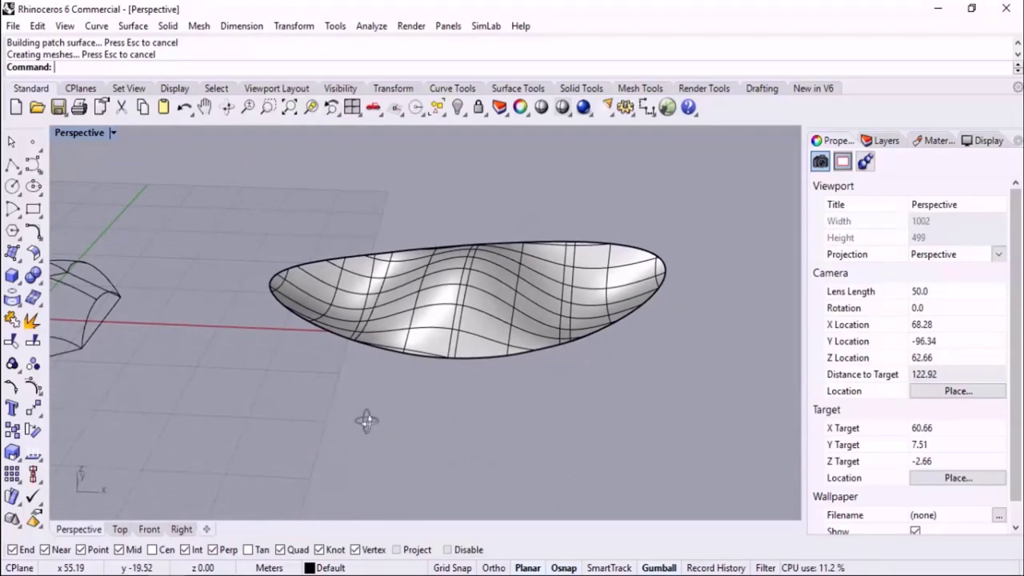
{"action": "scroll", "coordinate": [255, 313], "scroll_direction": "down", "scroll_amount": 4}
{"action": "right_click_drag", "start_coordinate": [323, 331], "coordinate": [318, 365]}
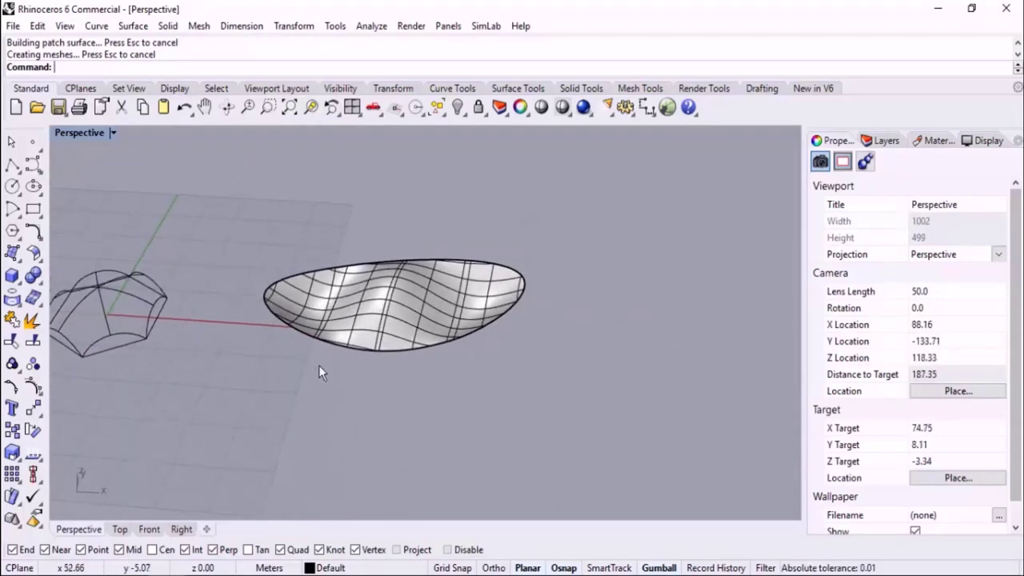
Step: Move the closed outline curve along the X axis, clear of the patched surface
{"action": "left_click", "coordinate": [495, 325]}
{"action": "left_click", "coordinate": [552, 376]}
{"action": "right_click_drag", "start_coordinate": [283, 354], "coordinate": [465, 346]}
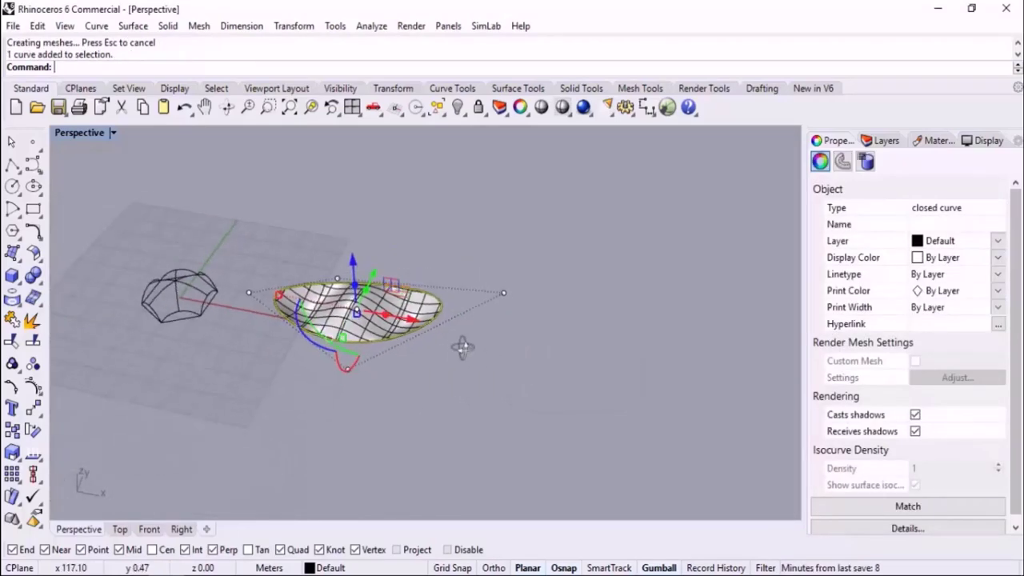
{"action": "left_click_drag", "start_coordinate": [403, 319], "coordinate": [660, 354]}
{"action": "left_click", "coordinate": [612, 235]}
{"action": "right_click_drag", "start_coordinate": [485, 356], "coordinate": [518, 375]}
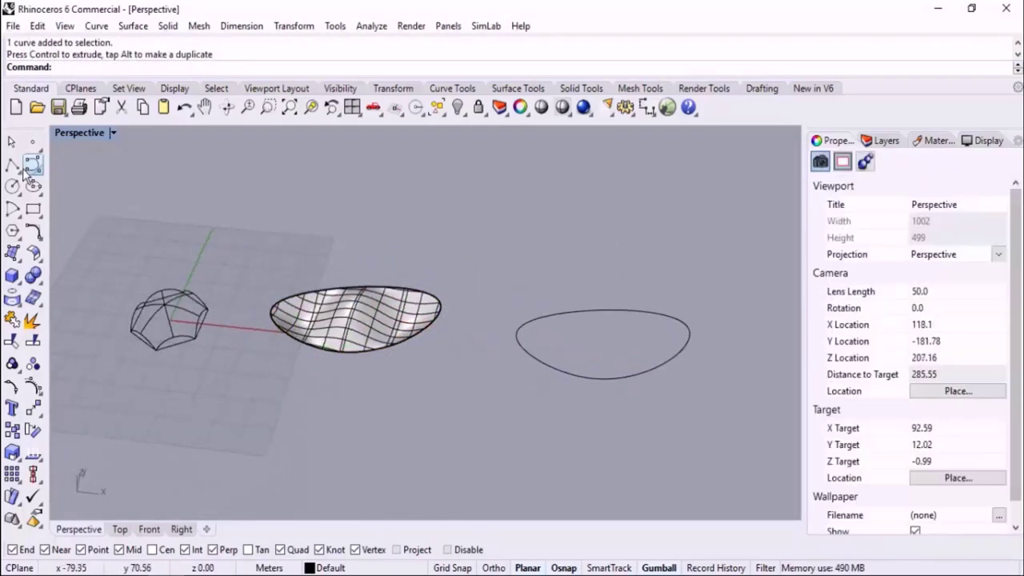
Step: Place two point objects inside the separate closed curve, one towards each end
{"action": "left_click", "coordinate": [33, 144]}
{"action": "scroll", "coordinate": [679, 368], "scroll_direction": "up", "scroll_amount": 4}
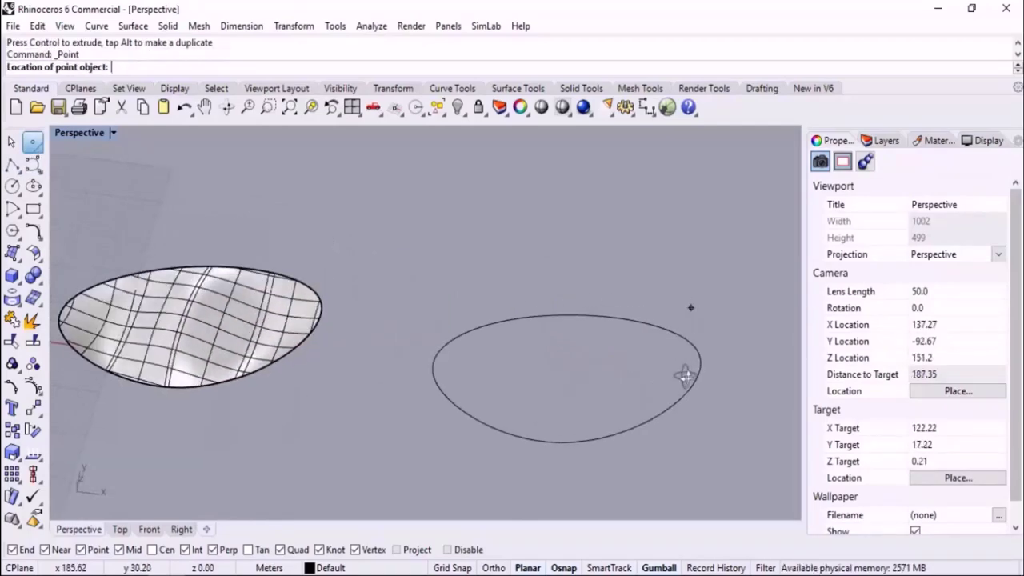
{"action": "left_click", "coordinate": [632, 376]}
{"action": "right_click", "coordinate": [498, 372]}
{"action": "left_click", "coordinate": [505, 382]}
Step: Raise the point at the far end well above the closed curve
{"action": "right_click_drag", "start_coordinate": [506, 382], "coordinate": [475, 372]}
{"action": "left_click_drag", "start_coordinate": [475, 372], "coordinate": [510, 313]}
{"action": "left_click_drag", "start_coordinate": [670, 389], "coordinate": [678, 212]}
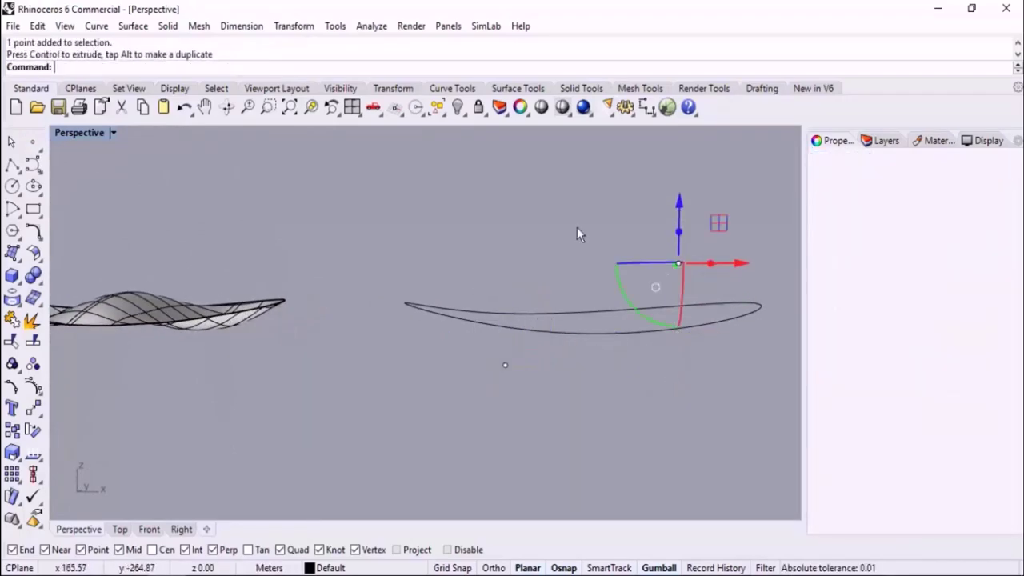
{"action": "left_click", "coordinate": [593, 230]}
Step: Try a Patch surface from the closed curve and the two points, inspect it, and undo it
{"action": "scroll", "coordinate": [387, 350], "scroll_direction": "down", "scroll_amount": 4}
{"action": "right_click_drag", "start_coordinate": [387, 358], "coordinate": [451, 414]}
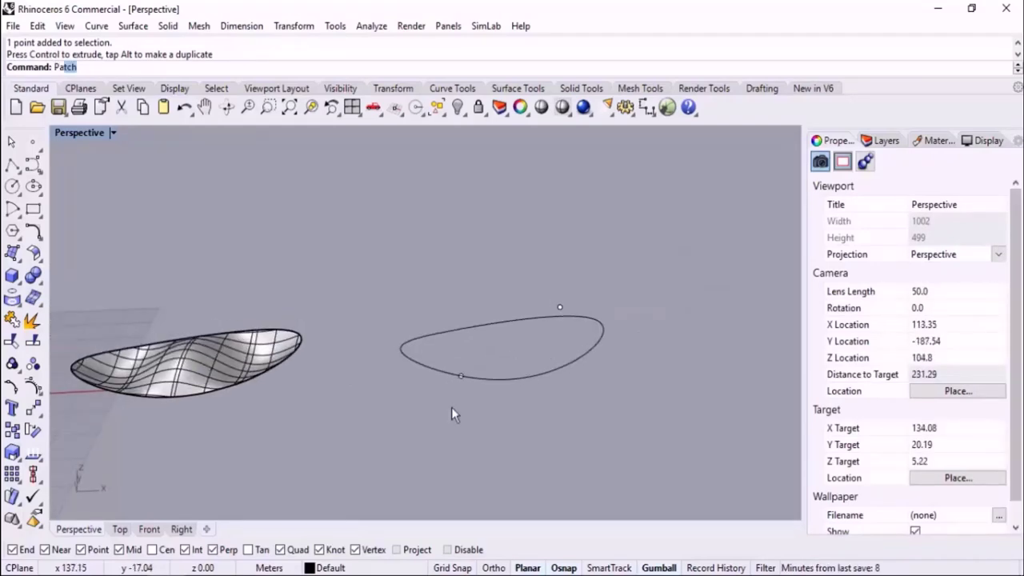
{"action": "key", "text": "Return"}
{"action": "left_click", "coordinate": [486, 375]}
{"action": "right_click_drag", "start_coordinate": [406, 425], "coordinate": [561, 429]}
{"action": "key", "text": "Return"}
{"action": "key", "text": "Return"}
{"action": "key", "text": "ctrl+z"}
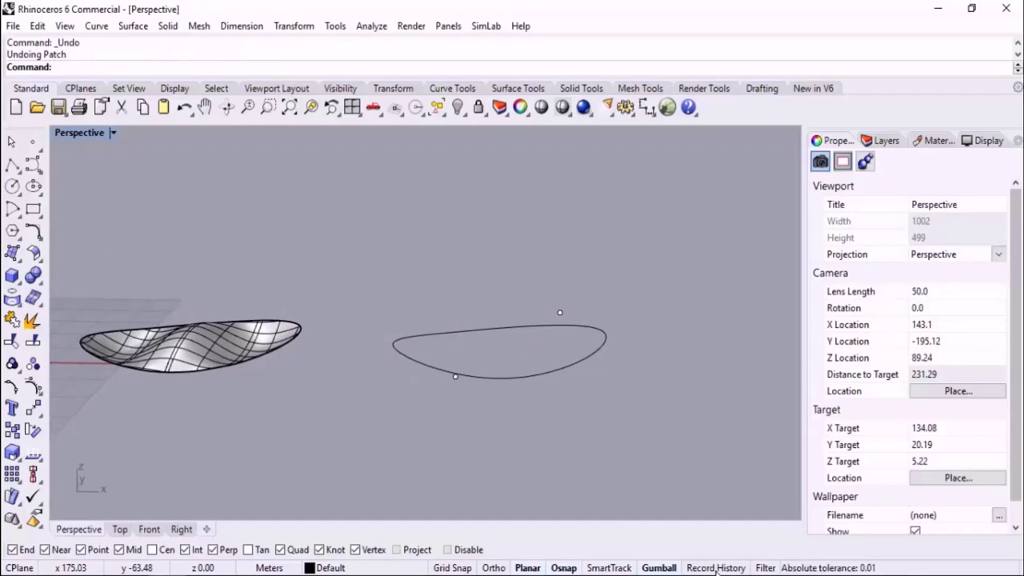
Step: Turn on Record History and patch a surface through the closed curve and both points with 10 U and 10 V spans
{"action": "right_click_drag", "start_coordinate": [637, 372], "coordinate": [595, 392]}
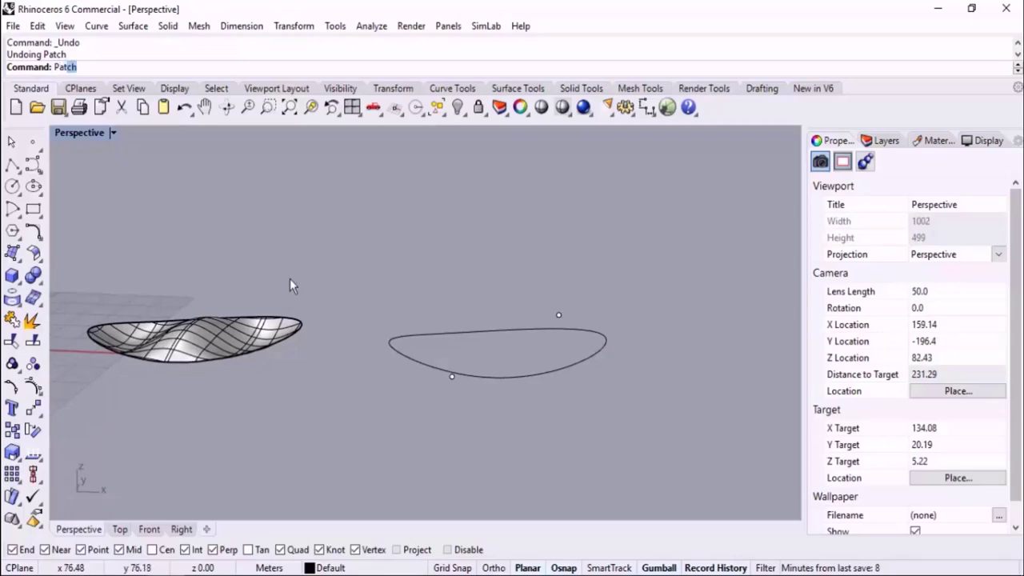
{"action": "key", "text": "Return"}
{"action": "left_click_drag", "start_coordinate": [658, 269], "coordinate": [408, 438]}
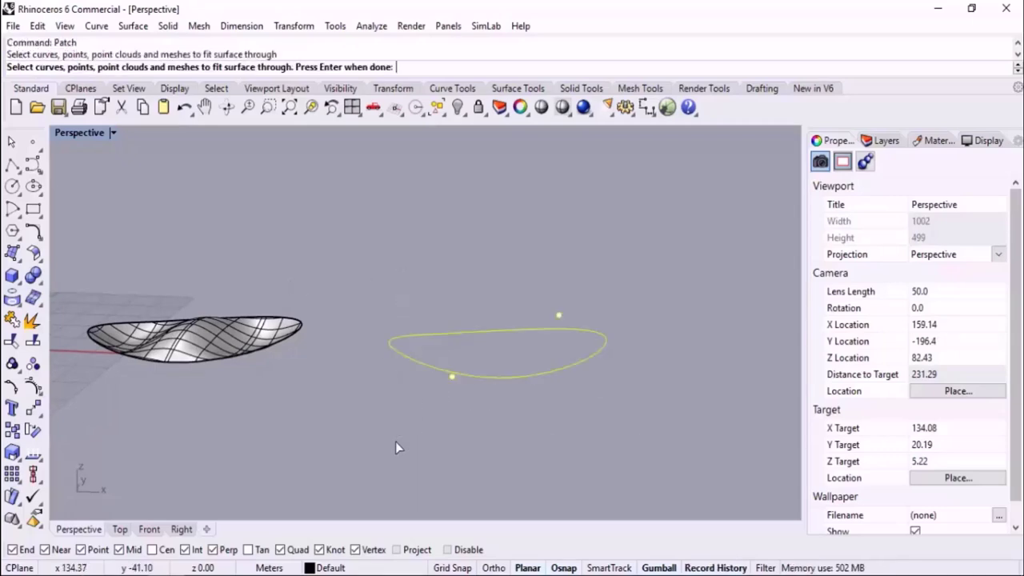
{"action": "key", "text": "Return"}
{"action": "left_click", "coordinate": [324, 420]}
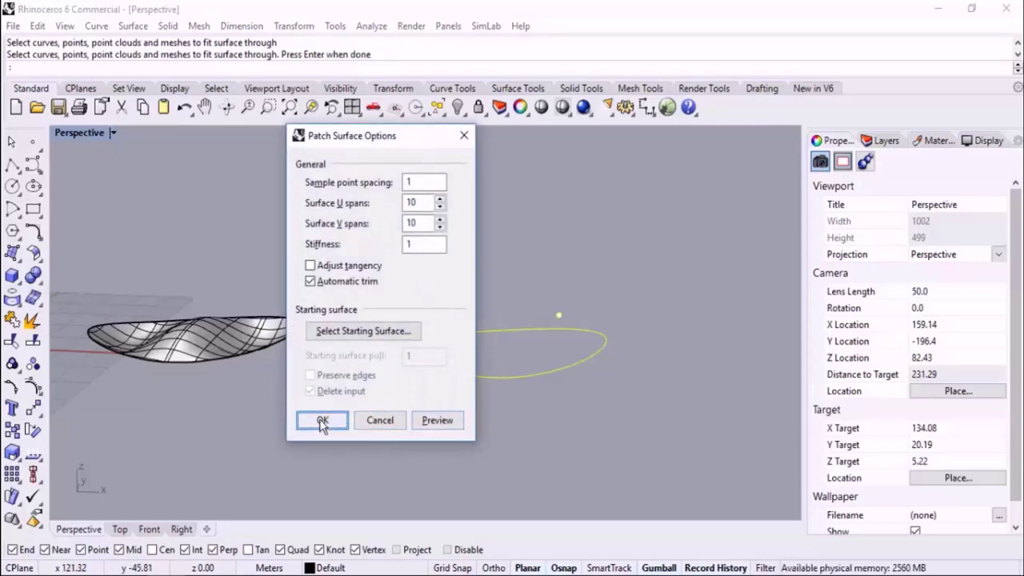
Step: Reshape the history-linked patch by raising the near-end point and lowering the far-end point
{"action": "right_click_drag", "start_coordinate": [483, 414], "coordinate": [595, 426]}
{"action": "scroll", "coordinate": [600, 328], "scroll_direction": "up", "scroll_amount": 2}
{"action": "right_click_drag", "start_coordinate": [601, 377], "coordinate": [535, 282]}
{"action": "scroll", "coordinate": [535, 282], "scroll_direction": "up", "scroll_amount": 6}
{"action": "left_click_drag", "start_coordinate": [527, 264], "coordinate": [580, 319]}
{"action": "left_click", "coordinate": [554, 302]}
{"action": "left_click_drag", "start_coordinate": [555, 260], "coordinate": [559, 272]}
{"action": "left_click_drag", "start_coordinate": [251, 495], "coordinate": [318, 444]}
{"action": "left_click_drag", "start_coordinate": [292, 409], "coordinate": [292, 247]}
{"action": "left_click_drag", "start_coordinate": [507, 269], "coordinate": [563, 352]}
{"action": "left_click_drag", "start_coordinate": [553, 276], "coordinate": [559, 304]}
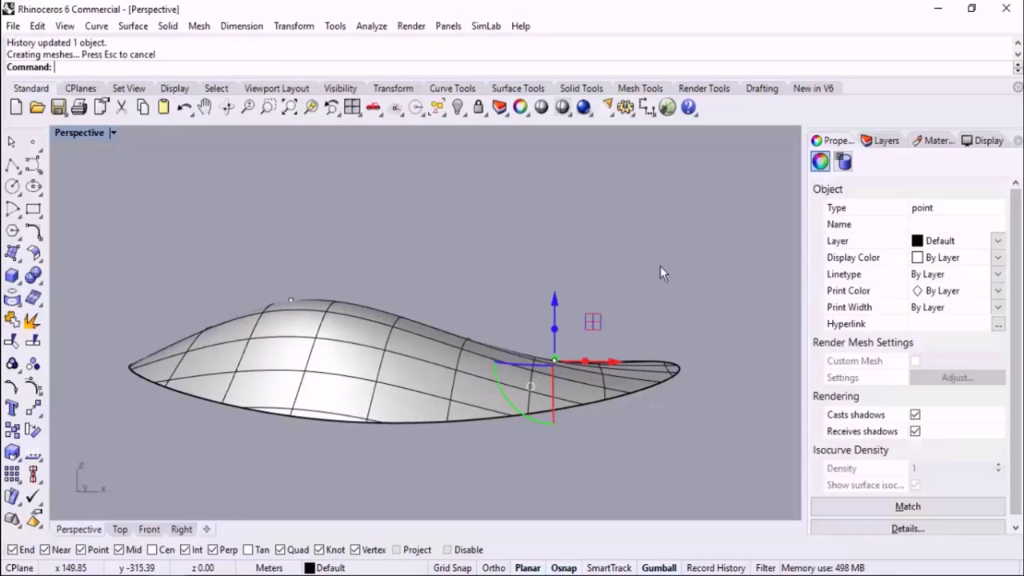
Step: Select the patch's boundary curve rather than the surface and shift its front control point
{"action": "right_click_drag", "start_coordinate": [660, 273], "coordinate": [656, 418]}
{"action": "key", "text": "Escape"}
{"action": "left_click", "coordinate": [622, 401]}
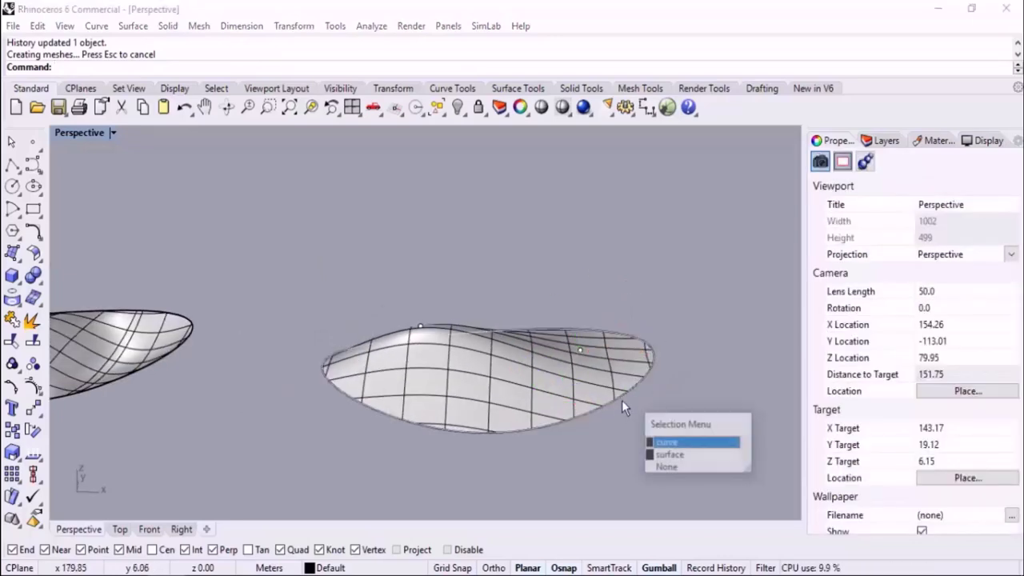
{"action": "left_click", "coordinate": [664, 443]}
{"action": "right_click_drag", "start_coordinate": [645, 304], "coordinate": [635, 364]}
{"action": "left_click_drag", "start_coordinate": [550, 487], "coordinate": [567, 430]}
{"action": "key", "text": "Escape"}
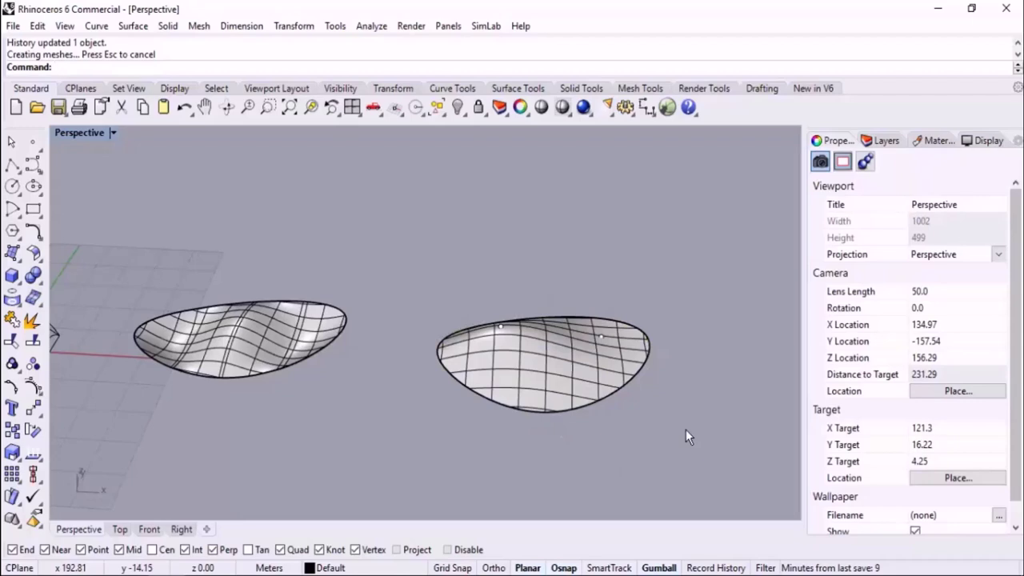
Step: Delete the history-linked patch surface, keeping its boundary curve and the two points
{"action": "scroll", "coordinate": [594, 388], "scroll_direction": "down", "scroll_amount": 4}
{"action": "right_click_drag", "start_coordinate": [591, 384], "coordinate": [570, 314]}
{"action": "scroll", "coordinate": [528, 387], "scroll_direction": "up", "scroll_amount": 3}
{"action": "left_click", "coordinate": [528, 364]}
{"action": "key", "text": "Delete"}
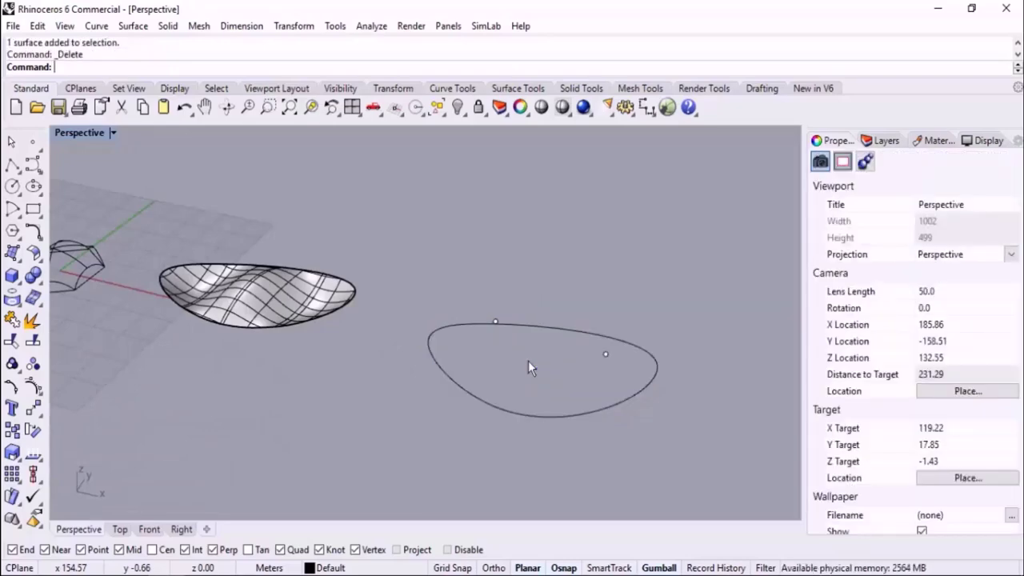
Step: Select the raised near-end point and lower it below the closed curve
{"action": "left_click_drag", "start_coordinate": [416, 286], "coordinate": [680, 466]}
{"action": "key", "text": "Escape"}
{"action": "left_click_drag", "start_coordinate": [468, 275], "coordinate": [614, 381]}
{"action": "key", "text": "Escape"}
{"action": "scroll", "coordinate": [612, 307], "scroll_direction": "up", "scroll_amount": 2}
{"action": "right_click_drag", "start_coordinate": [603, 335], "coordinate": [616, 348]}
{"action": "left_click_drag", "start_coordinate": [449, 289], "coordinate": [528, 376]}
{"action": "right_click_drag", "start_coordinate": [529, 370], "coordinate": [529, 280]}
{"action": "left_click_drag", "start_coordinate": [471, 237], "coordinate": [478, 320]}
{"action": "right_click_drag", "start_coordinate": [565, 320], "coordinate": [568, 361]}
Step: Duplicate the points around the closed curve until there are six, placing them at different heights
{"action": "left_click_drag", "start_coordinate": [531, 397], "coordinate": [638, 412]}
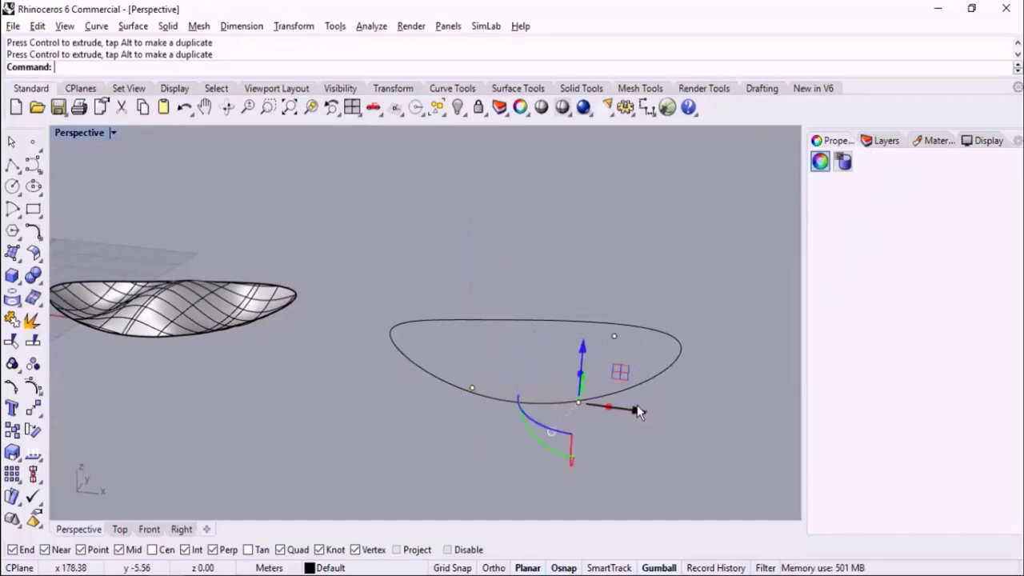
{"action": "left_click_drag", "start_coordinate": [586, 355], "coordinate": [589, 304], "text": "alt"}
{"action": "left_click_drag", "start_coordinate": [642, 364], "coordinate": [462, 351]}
{"action": "left_click", "coordinate": [634, 276]}
{"action": "left_click", "coordinate": [528, 348]}
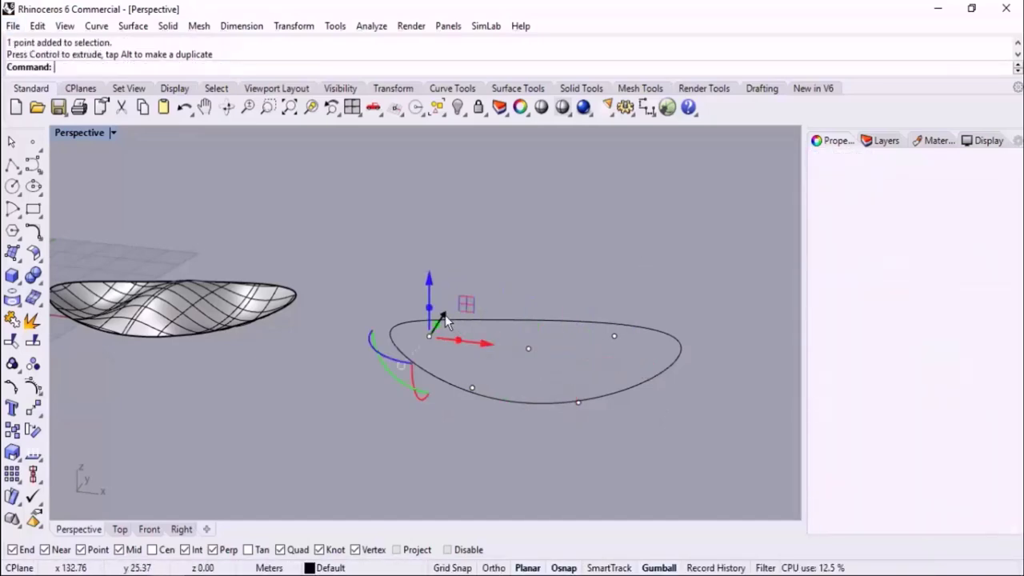
{"action": "left_click_drag", "start_coordinate": [429, 284], "coordinate": [431, 258]}
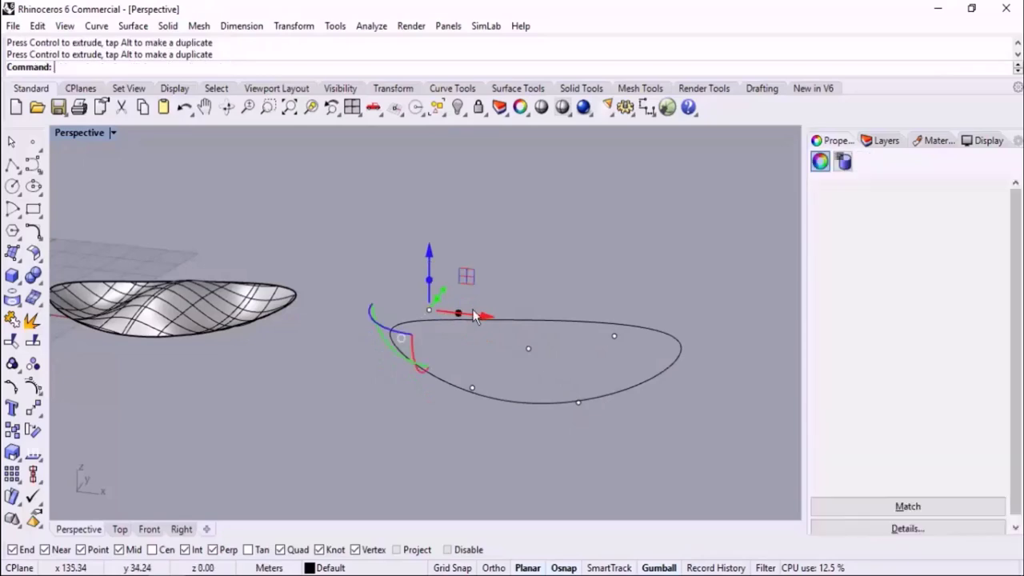
{"action": "left_click", "coordinate": [456, 304]}
{"action": "right_click_drag", "start_coordinate": [523, 261], "coordinate": [585, 361]}
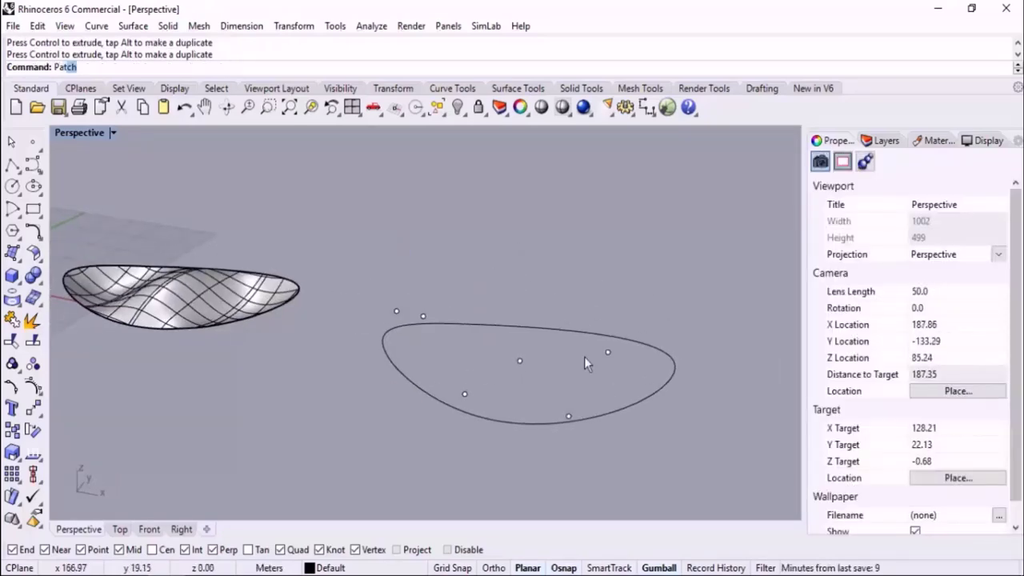
Step: Try a Patch surface from the closed curve and all six points, inspect it, and undo it
{"action": "key", "text": "Return"}
{"action": "left_click_drag", "start_coordinate": [687, 279], "coordinate": [358, 458]}
{"action": "key", "text": "Return"}
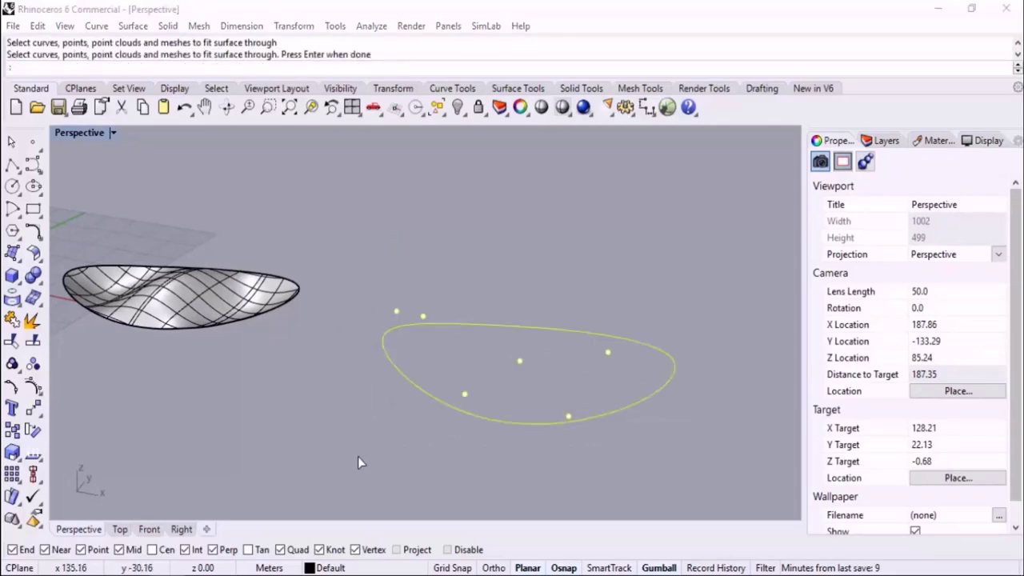
{"action": "key", "text": "Return"}
{"action": "right_click_drag", "start_coordinate": [357, 458], "coordinate": [437, 413]}
{"action": "key", "text": "ctrl+z"}
Step: Delete all six point objects, leaving only the closed curve
{"action": "left_click_drag", "start_coordinate": [357, 237], "coordinate": [547, 446]}
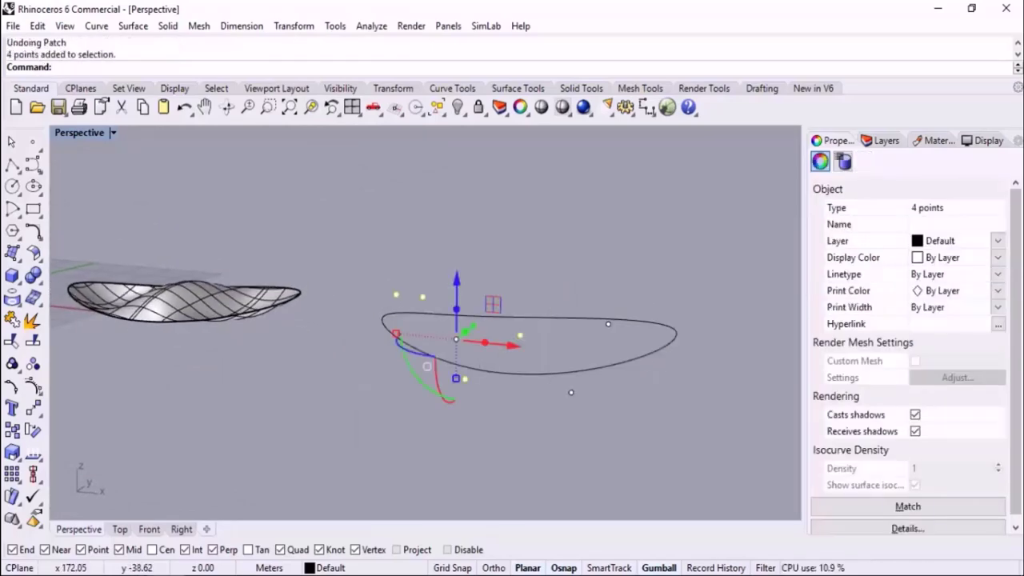
{"action": "key", "text": "Delete"}
{"action": "right_click_drag", "start_coordinate": [547, 446], "coordinate": [582, 330]}
{"action": "left_click_drag", "start_coordinate": [626, 447], "coordinate": [628, 447]}
{"action": "key", "text": "Delete"}
{"action": "right_click_drag", "start_coordinate": [569, 393], "coordinate": [563, 393]}
Step: Adjust the heights of the closed boundary curve's control points
{"action": "left_click", "coordinate": [558, 424]}
{"action": "right_click_drag", "start_coordinate": [551, 446], "coordinate": [537, 408]}
{"action": "left_click_drag", "start_coordinate": [496, 440], "coordinate": [521, 400]}
{"action": "left_click_drag", "start_coordinate": [463, 275], "coordinate": [501, 340]}
{"action": "left_click_drag", "start_coordinate": [486, 289], "coordinate": [486, 267]}
{"action": "left_click", "coordinate": [570, 210]}
Step: Draw two interpolated curves lengthwise across the closed boundary, snapping their ends to its edge
{"action": "scroll", "coordinate": [484, 250], "scroll_direction": "down", "scroll_amount": 2}
{"action": "right_click_drag", "start_coordinate": [499, 280], "coordinate": [507, 365]}
{"action": "middle_click", "coordinate": [507, 366]}
{"action": "left_click", "coordinate": [527, 346]}
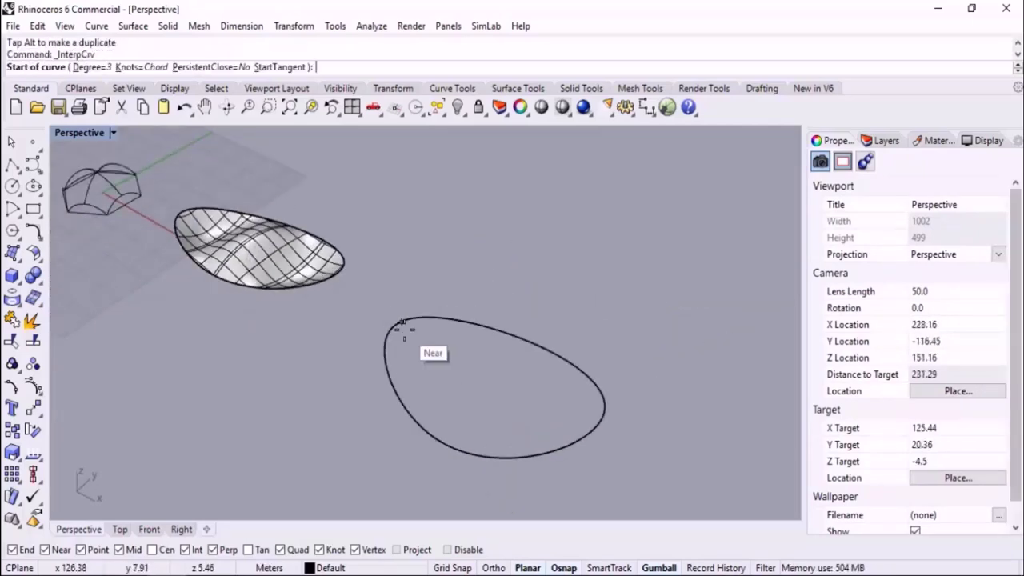
{"action": "left_click", "coordinate": [402, 322]}
{"action": "left_click", "coordinate": [603, 417]}
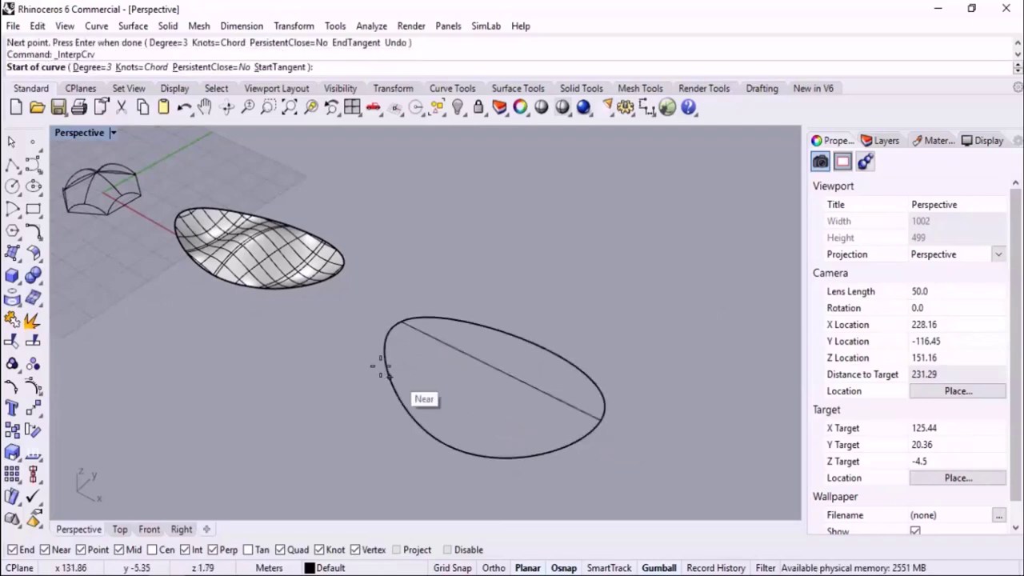
{"action": "left_click", "coordinate": [386, 364]}
{"action": "left_click", "coordinate": [536, 455]}
{"action": "key", "text": "Return"}
{"action": "key", "text": "Return"}
Step: Draw two interpolated curves crosswise over the lengthwise pair, with their ends on the closed boundary
{"action": "left_click", "coordinate": [405, 406]}
{"action": "left_click", "coordinate": [498, 329]}
{"action": "key", "text": "Return"}
{"action": "key", "text": "Return"}
{"action": "left_click", "coordinate": [454, 447]}
{"action": "left_click", "coordinate": [576, 369]}
{"action": "key", "text": "Return"}
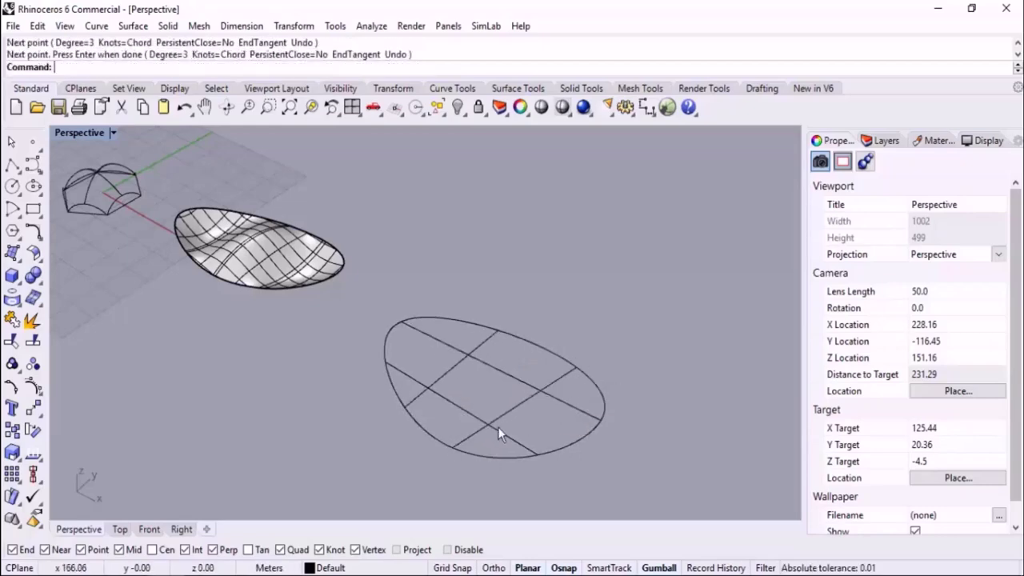
Step: Turn on control points for all five curves and pull one inner point of the near-end crosswise curve far down
{"action": "left_click_drag", "start_coordinate": [587, 321], "coordinate": [395, 460]}
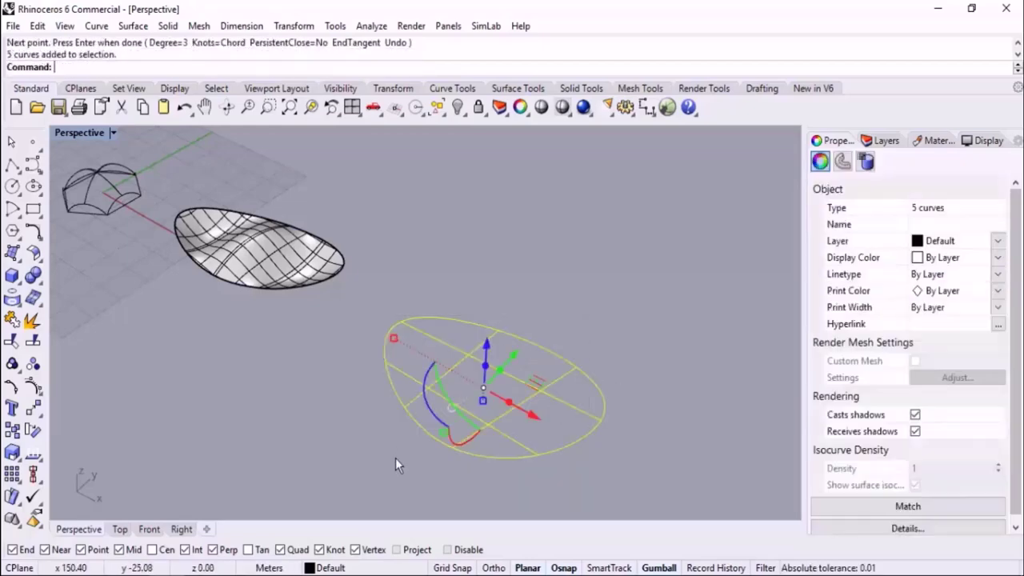
{"action": "left_click", "coordinate": [37, 386]}
{"action": "scroll", "coordinate": [479, 368], "scroll_direction": "up", "scroll_amount": 5}
{"action": "left_click", "coordinate": [462, 330]}
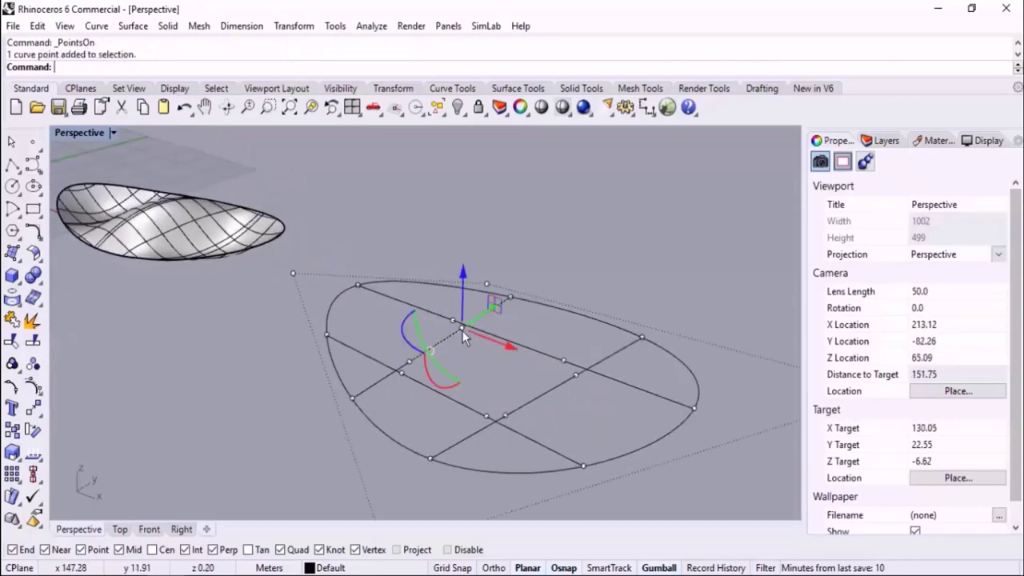
{"action": "left_click_drag", "start_coordinate": [462, 282], "coordinate": [464, 408]}
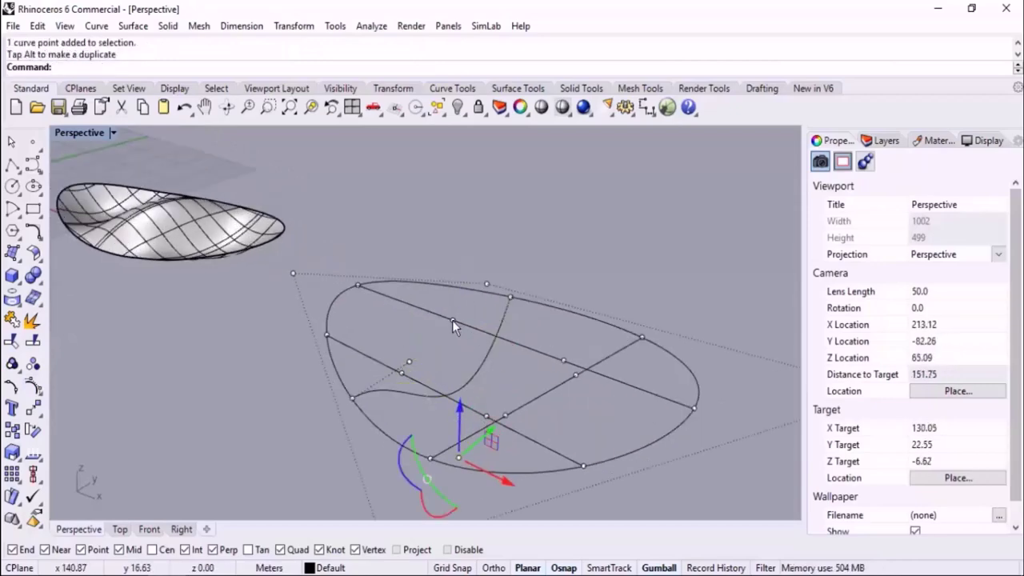
Step: Reshape the crossing curves by raising three inner control points and pulling one inner point of the near lengthwise curve far down
{"action": "left_click", "coordinate": [453, 322]}
{"action": "left_click_drag", "start_coordinate": [455, 294], "coordinate": [451, 192]}
{"action": "right_click_drag", "start_coordinate": [445, 293], "coordinate": [508, 336]}
{"action": "left_click", "coordinate": [552, 414]}
{"action": "left_click_drag", "start_coordinate": [559, 369], "coordinate": [580, 318]}
{"action": "right_click_drag", "start_coordinate": [663, 416], "coordinate": [495, 354]}
{"action": "left_click", "coordinate": [496, 355]}
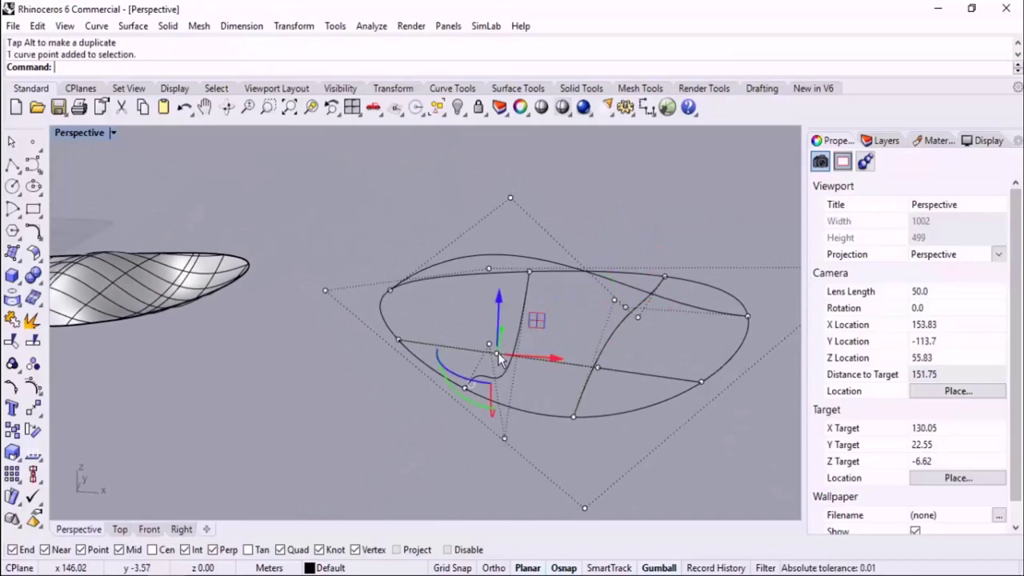
{"action": "left_click_drag", "start_coordinate": [501, 330], "coordinate": [499, 475]}
{"action": "right_click_drag", "start_coordinate": [399, 327], "coordinate": [489, 395]}
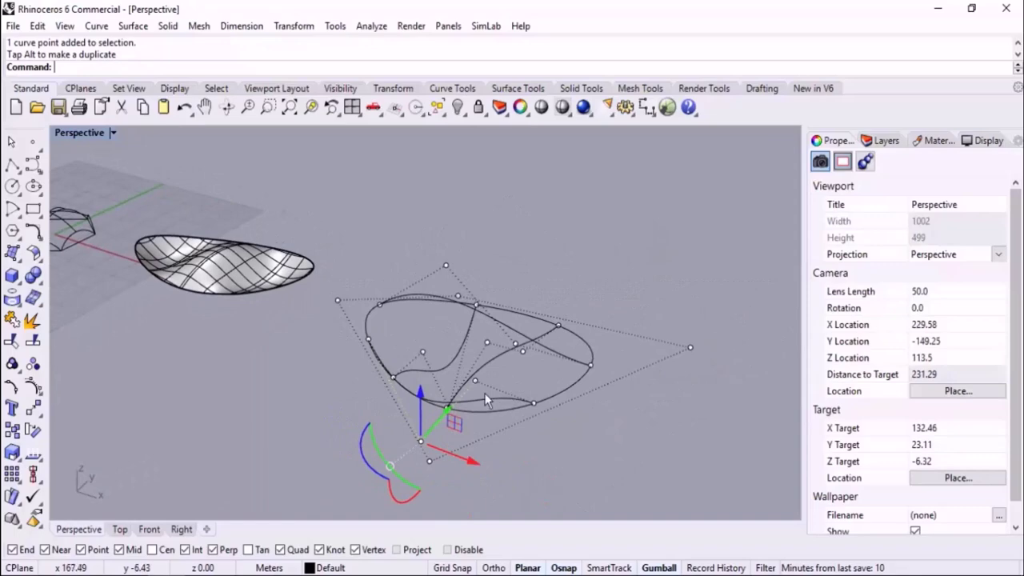
{"action": "left_click", "coordinate": [485, 343]}
{"action": "left_click_drag", "start_coordinate": [492, 299], "coordinate": [492, 275]}
Step: Try a patch surface through the free-form closed boundary and its four crossing curves, and view it from low angles
{"action": "right_click_drag", "start_coordinate": [520, 372], "coordinate": [497, 403]}
{"action": "key", "text": "Return"}
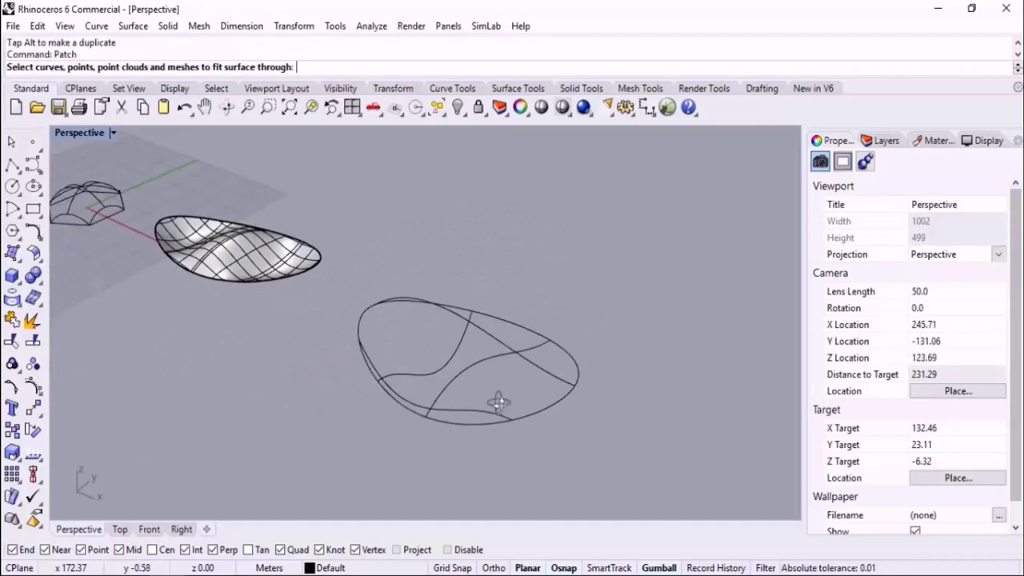
{"action": "left_click_drag", "start_coordinate": [584, 280], "coordinate": [309, 457]}
{"action": "key", "text": "Return"}
{"action": "key", "text": "Return"}
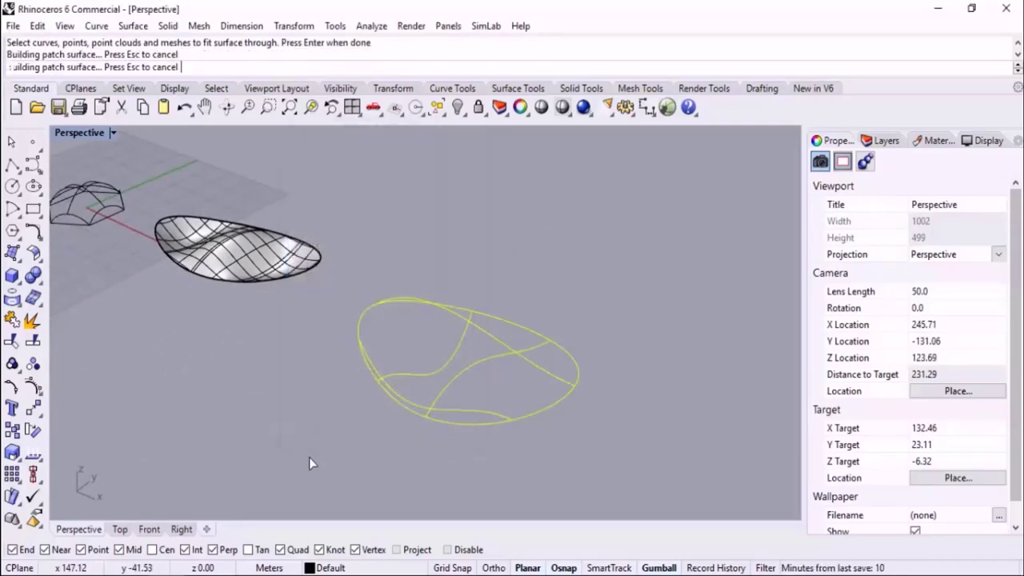
{"action": "right_click_drag", "start_coordinate": [333, 446], "coordinate": [639, 414]}
{"action": "right_click_drag", "start_coordinate": [576, 476], "coordinate": [468, 367]}
Step: Undo the patch and delete the closed boundary together with its four crossing curves
{"action": "key", "text": "ctrl+z"}
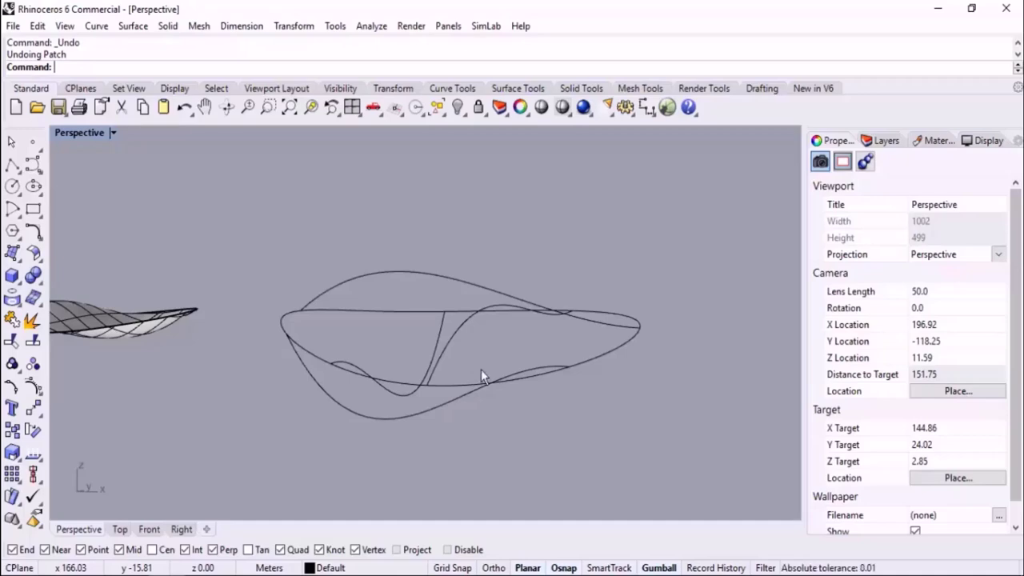
{"action": "scroll", "coordinate": [633, 294], "scroll_direction": "down", "scroll_amount": 6}
{"action": "right_click_drag", "start_coordinate": [633, 293], "coordinate": [601, 353]}
{"action": "key", "text": "ctrl+z"}
{"action": "left_click", "coordinate": [641, 298]}
{"action": "left_click_drag", "start_coordinate": [645, 272], "coordinate": [444, 429]}
{"action": "key", "text": "Delete"}
Step: Delete the remaining patch surface from the closed boundary with three ribs, keeping its curves
{"action": "scroll", "coordinate": [426, 350], "scroll_direction": "up", "scroll_amount": 3}
{"action": "scroll", "coordinate": [426, 350], "scroll_direction": "up", "scroll_amount": 1}
{"action": "left_click", "coordinate": [454, 307]}
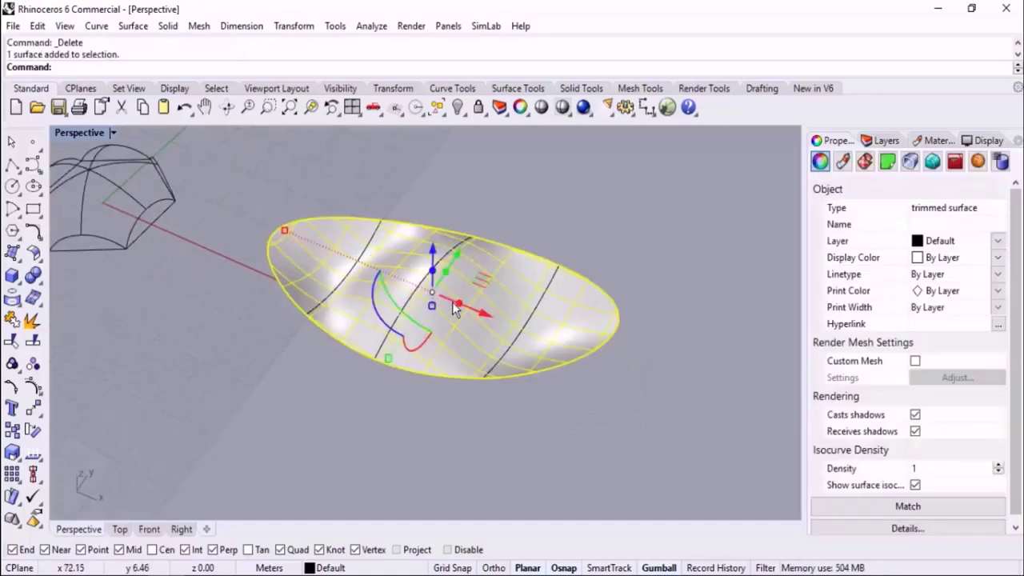
{"action": "key", "text": "Delete"}
Step: Copy the hexagonal roof frame and the three-rib closed boundary twice along the Y direction to get three sets
{"action": "scroll", "coordinate": [310, 300], "scroll_direction": "down", "scroll_amount": 6}
{"action": "scroll", "coordinate": [315, 287], "scroll_direction": "down", "scroll_amount": 2}
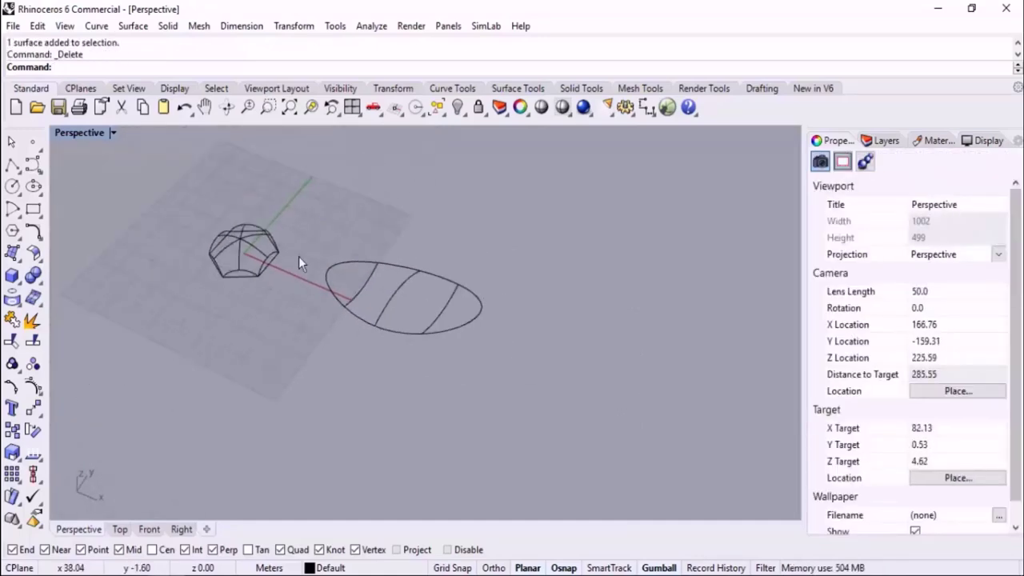
{"action": "scroll", "coordinate": [260, 208], "scroll_direction": "up", "scroll_amount": 2}
{"action": "left_click_drag", "start_coordinate": [593, 193], "coordinate": [187, 419]}
{"action": "scroll", "coordinate": [291, 435], "scroll_direction": "down", "scroll_amount": 4}
{"action": "scroll", "coordinate": [323, 274], "scroll_direction": "up", "scroll_amount": 4}
{"action": "left_click_drag", "start_coordinate": [371, 337], "coordinate": [480, 182]}
{"action": "key", "text": "alt"}
{"action": "left_click", "coordinate": [482, 185]}
{"action": "right_click_drag", "start_coordinate": [482, 185], "coordinate": [460, 452]}
Step: Patch the original closed boundary and its three ribs with 2 U spans and 2 V spans
{"action": "key", "text": "Return"}
{"action": "scroll", "coordinate": [488, 343], "scroll_direction": "down", "scroll_amount": 2}
{"action": "scroll", "coordinate": [387, 412], "scroll_direction": "up", "scroll_amount": 4}
{"action": "left_click_drag", "start_coordinate": [281, 471], "coordinate": [656, 315]}
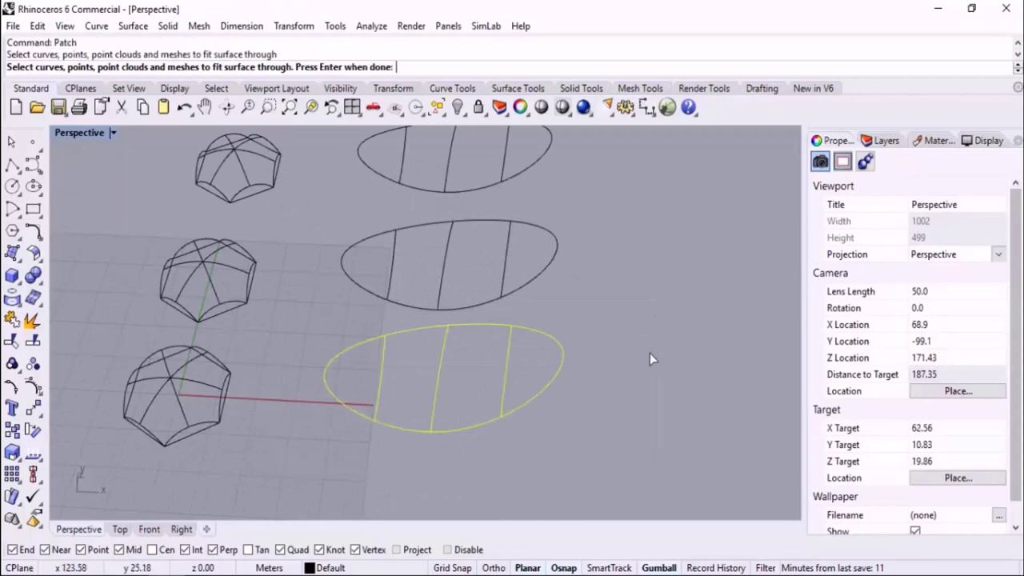
{"action": "key", "text": "Return"}
{"action": "left_click_drag", "start_coordinate": [394, 148], "coordinate": [250, 147]}
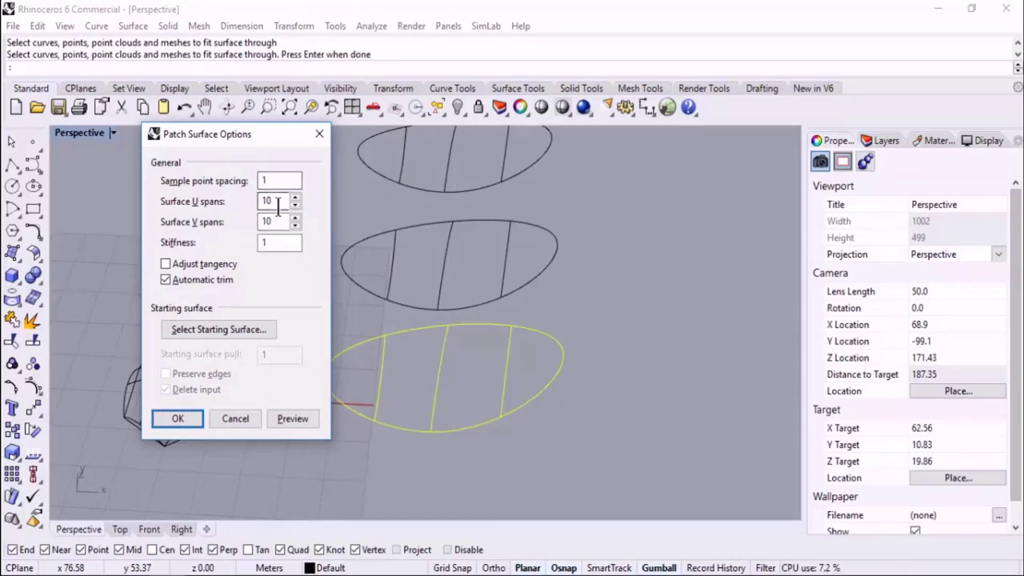
{"action": "left_click_drag", "start_coordinate": [272, 136], "coordinate": [219, 132]}
{"action": "key", "text": "Tab"}
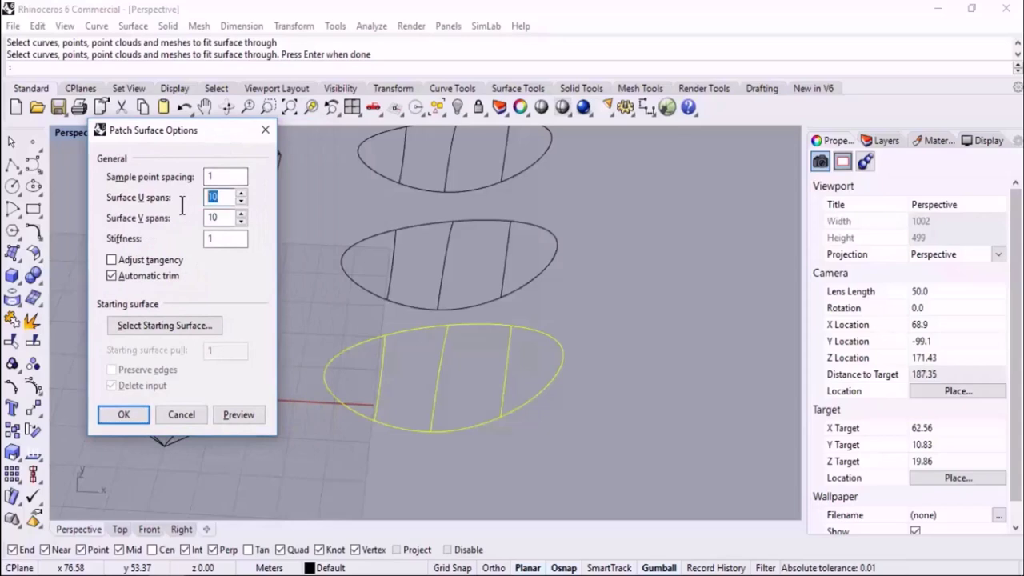
{"action": "key", "text": "Tab"}
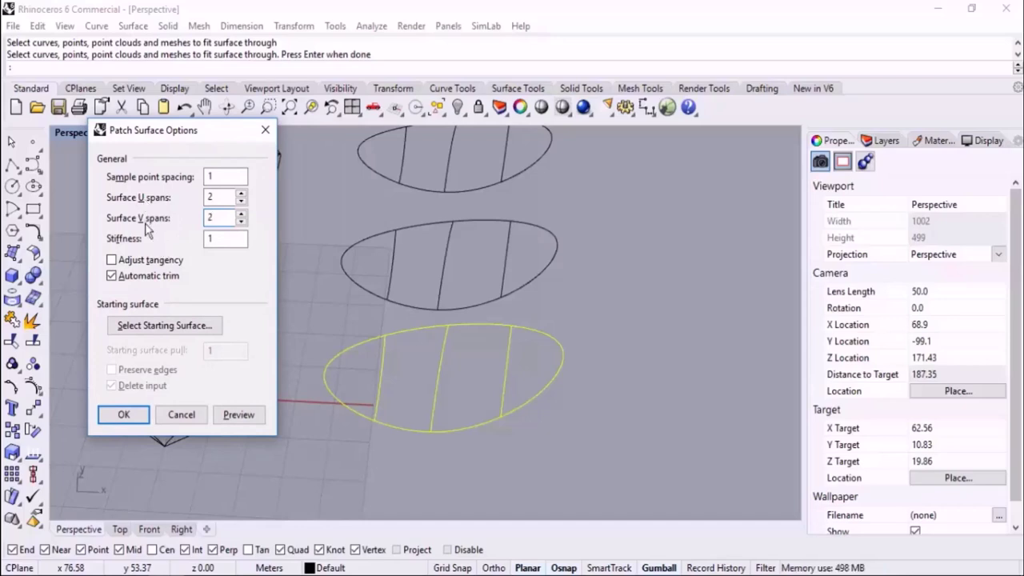
{"action": "left_click", "coordinate": [127, 413]}
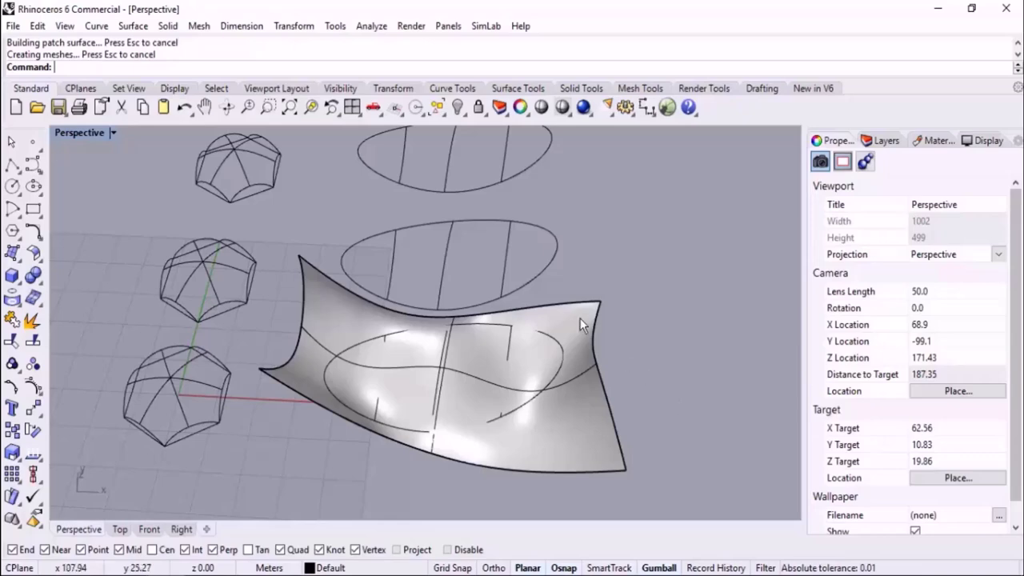
Step: Patch the middle copy of the ribbed closed boundary with 5 U spans and 5 V spans
{"action": "right_click_drag", "start_coordinate": [589, 324], "coordinate": [514, 305]}
{"action": "scroll", "coordinate": [458, 259], "scroll_direction": "up", "scroll_amount": 4}
{"action": "right_click_drag", "start_coordinate": [458, 259], "coordinate": [491, 280]}
{"action": "right_click", "coordinate": [494, 291]}
{"action": "scroll", "coordinate": [493, 326], "scroll_direction": "down", "scroll_amount": 2}
{"action": "right_click", "coordinate": [491, 280]}
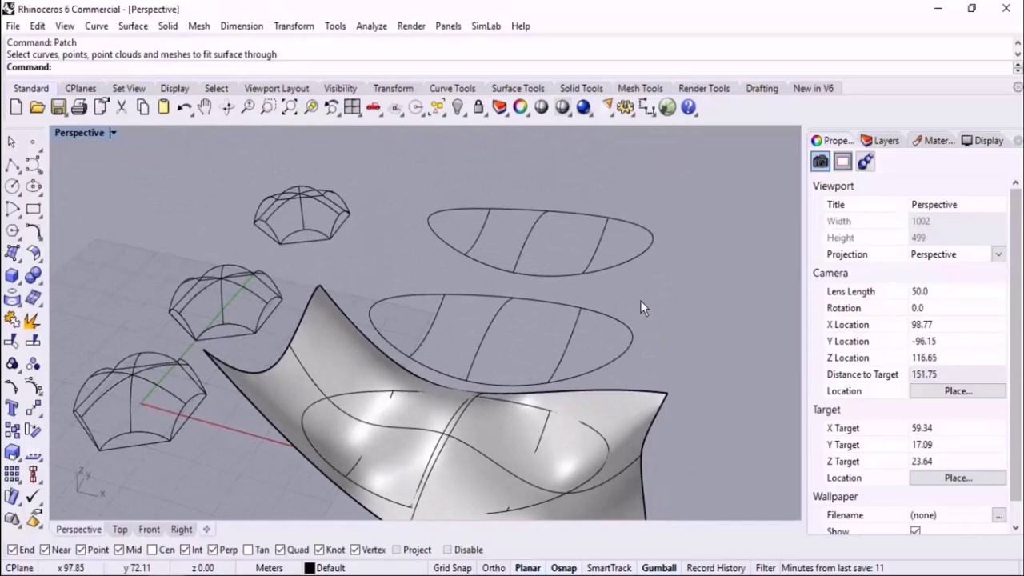
{"action": "right_click", "coordinate": [640, 302]}
{"action": "right_click_drag", "start_coordinate": [640, 301], "coordinate": [633, 302]}
{"action": "left_click_drag", "start_coordinate": [483, 302], "coordinate": [397, 346]}
{"action": "right_click", "coordinate": [594, 272]}
{"action": "left_click", "coordinate": [212, 196]}
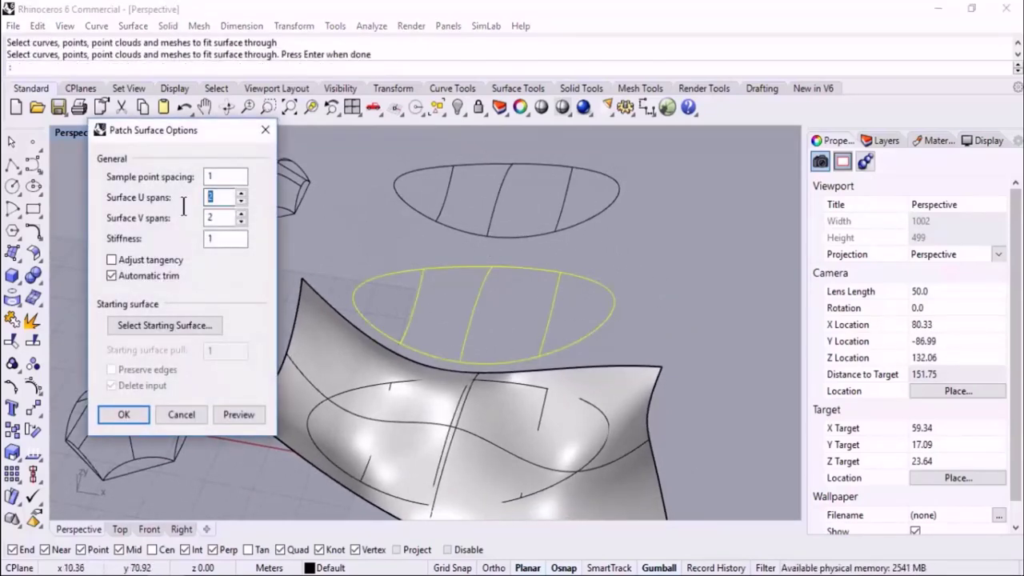
{"action": "left_click", "coordinate": [124, 414]}
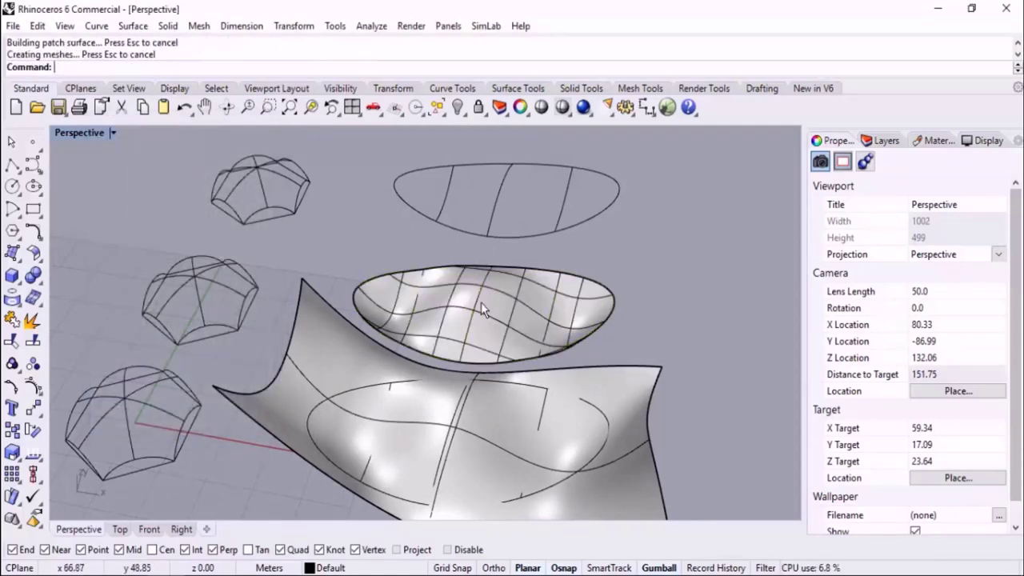
Step: Patch the farthest copy of the ribbed closed boundary with 70 U spans and 70 V spans
{"action": "scroll", "coordinate": [478, 296], "scroll_direction": "up", "scroll_amount": 10}
{"action": "mouse_move", "coordinate": [688, 326]}
{"action": "right_mouse_down"}
{"action": "mouse_move", "coordinate": [669, 269]}
{"action": "mouse_move", "coordinate": [676, 310]}
{"action": "right_mouse_up"}
{"action": "scroll", "coordinate": [497, 324], "scroll_direction": "down", "scroll_amount": 14}
{"action": "right_click_drag", "start_coordinate": [498, 326], "coordinate": [507, 373]}
{"action": "scroll", "coordinate": [482, 247], "scroll_direction": "up", "scroll_amount": 8}
{"action": "right_click", "coordinate": [640, 205]}
{"action": "left_click_drag", "start_coordinate": [678, 169], "coordinate": [362, 307]}
{"action": "right_click", "coordinate": [362, 307]}
{"action": "left_click_drag", "start_coordinate": [220, 196], "coordinate": [191, 204]}
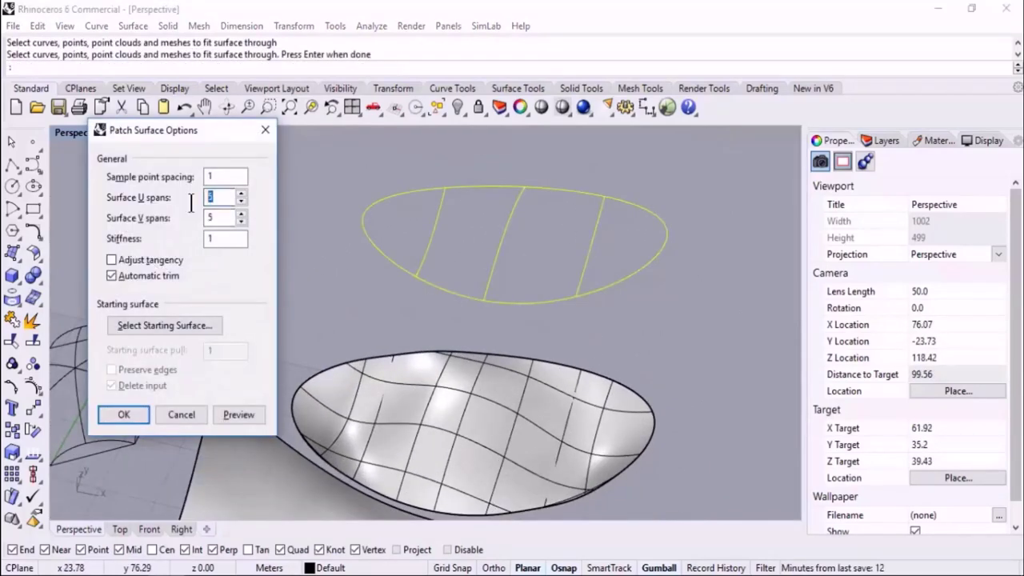
{"action": "type", "text": "70"}
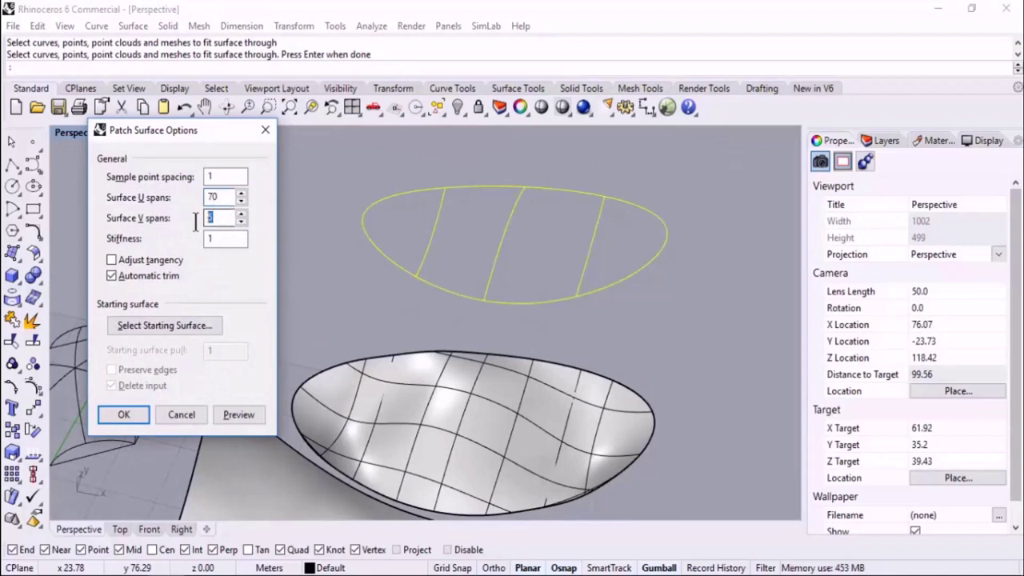
{"action": "left_click", "coordinate": [124, 415]}
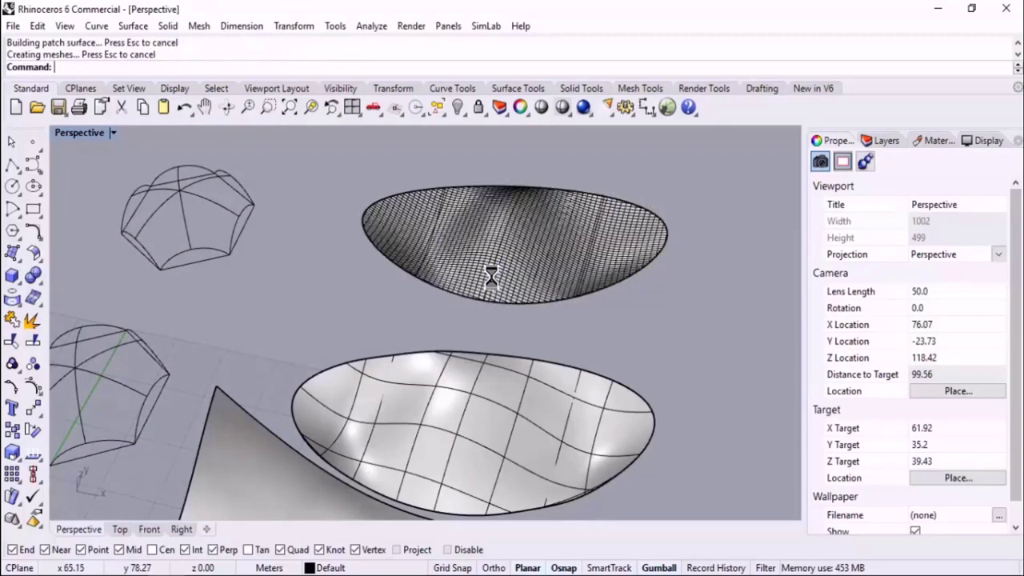
Step: Compare how closely the 2-span, 5-span and 70-span patch surfaces follow their boundary and rib curves
{"action": "right_click_drag", "start_coordinate": [661, 379], "coordinate": [321, 346]}
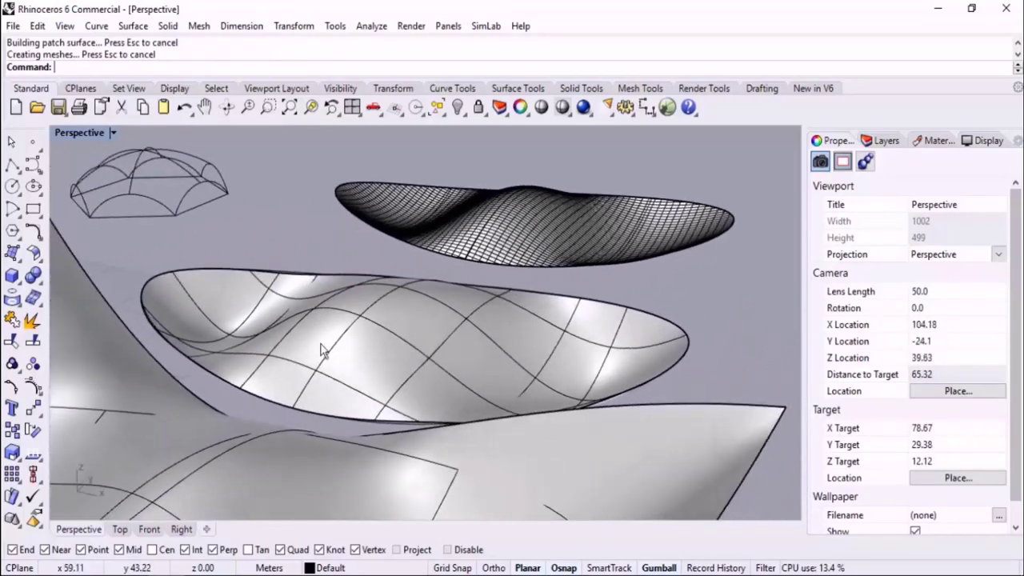
{"action": "scroll", "coordinate": [321, 346], "scroll_direction": "down", "scroll_amount": 6}
{"action": "right_click_drag", "start_coordinate": [503, 324], "coordinate": [229, 332]}
{"action": "scroll", "coordinate": [231, 336], "scroll_direction": "down", "scroll_amount": 8}
{"action": "scroll", "coordinate": [452, 385], "scroll_direction": "up", "scroll_amount": 10}
{"action": "right_click_drag", "start_coordinate": [452, 386], "coordinate": [260, 332]}
{"action": "scroll", "coordinate": [429, 378], "scroll_direction": "down", "scroll_amount": 3}
{"action": "scroll", "coordinate": [359, 344], "scroll_direction": "up", "scroll_amount": 3}
{"action": "right_click_drag", "start_coordinate": [359, 343], "coordinate": [406, 431]}
{"action": "scroll", "coordinate": [417, 307], "scroll_direction": "down", "scroll_amount": 1}
{"action": "right_click_drag", "start_coordinate": [446, 317], "coordinate": [478, 384]}
{"action": "right_click_drag", "start_coordinate": [575, 366], "coordinate": [514, 360]}
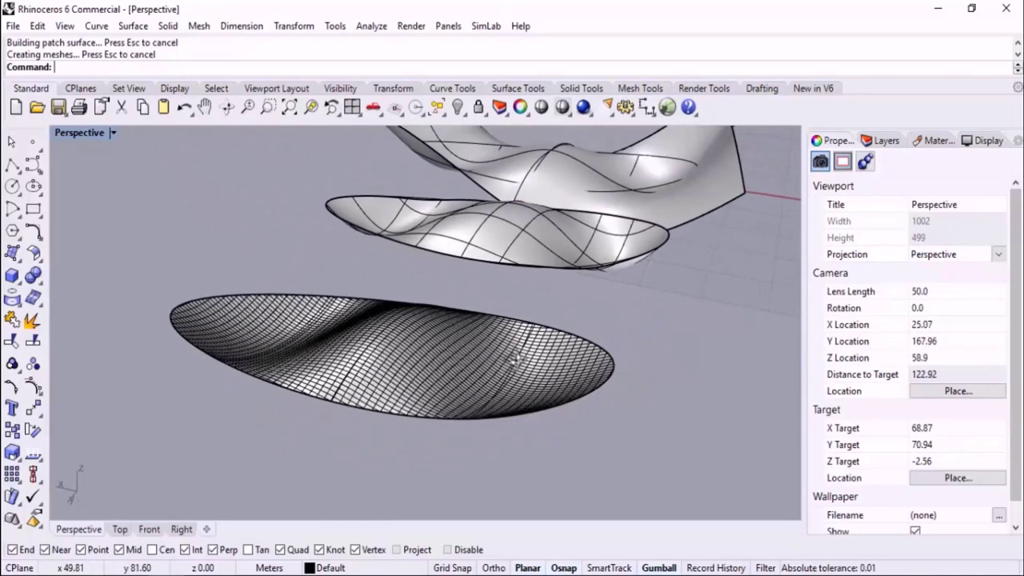
Step: Delete the 70-span surface to inspect its underlying curves, and undo the deletion
{"action": "left_click", "coordinate": [455, 369]}
{"action": "key", "text": "Delete"}
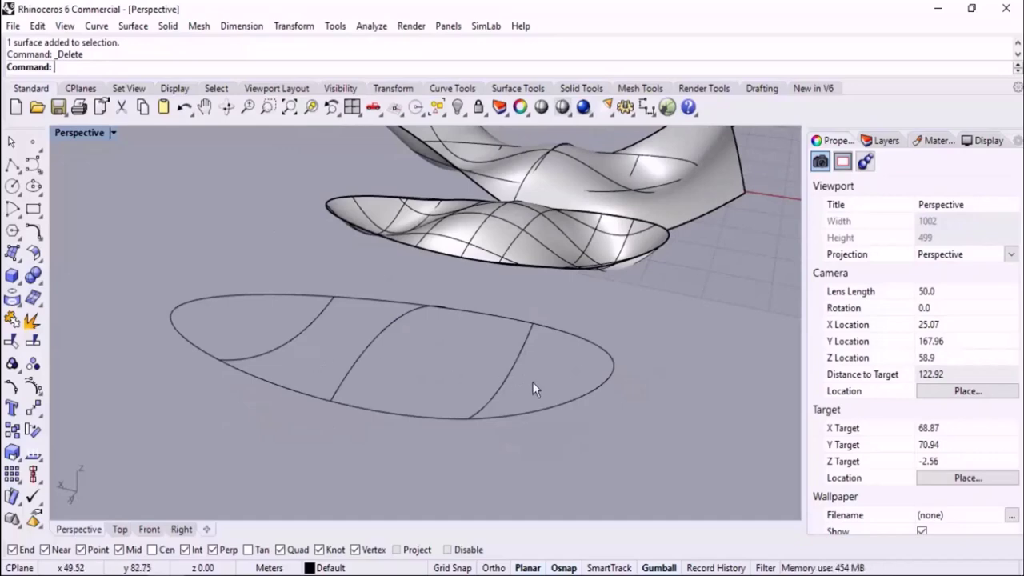
{"action": "right_click_drag", "start_coordinate": [302, 366], "coordinate": [720, 351]}
{"action": "key", "text": "ctrl+z"}
{"action": "scroll", "coordinate": [358, 398], "scroll_direction": "down", "scroll_amount": 6}
{"action": "left_click", "coordinate": [567, 364]}
{"action": "scroll", "coordinate": [516, 290], "scroll_direction": "down", "scroll_amount": 4}
{"action": "right_click_drag", "start_coordinate": [302, 305], "coordinate": [423, 345]}
{"action": "scroll", "coordinate": [327, 343], "scroll_direction": "up", "scroll_amount": 8}
{"action": "scroll", "coordinate": [467, 272], "scroll_direction": "down", "scroll_amount": 6}
{"action": "scroll", "coordinate": [412, 345], "scroll_direction": "up", "scroll_amount": 6}
{"action": "right_click_drag", "start_coordinate": [448, 305], "coordinate": [395, 236]}
{"action": "key", "text": "Return"}
{"action": "scroll", "coordinate": [353, 152], "scroll_direction": "up", "scroll_amount": 3}
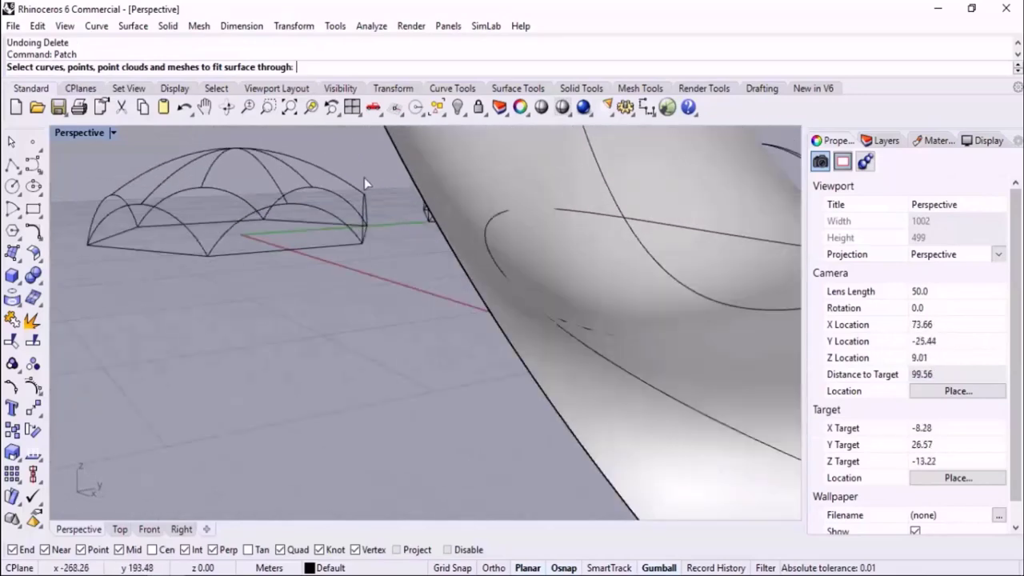
{"action": "scroll", "coordinate": [466, 315], "scroll_direction": "down", "scroll_amount": 10}
{"action": "right_click_drag", "start_coordinate": [462, 308], "coordinate": [466, 315]}
{"action": "scroll", "coordinate": [467, 314], "scroll_direction": "down", "scroll_amount": 4}
{"action": "key", "text": "Escape"}
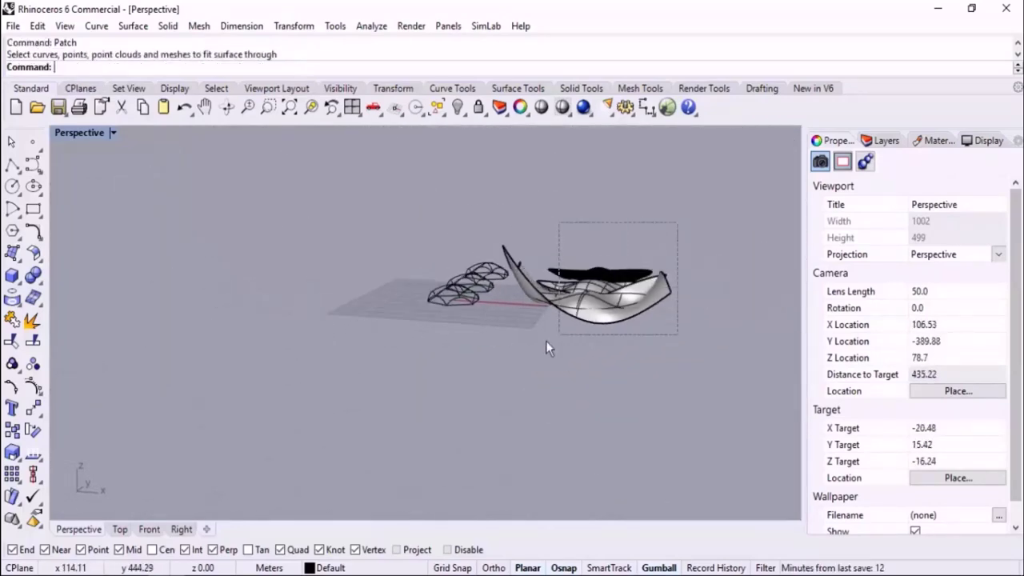
Step: Hide the three ribbed closed boundaries together with their patch surfaces
{"action": "left_click_drag", "start_coordinate": [558, 335], "coordinate": [559, 336]}
{"action": "key", "text": "ctrl+h"}
{"action": "scroll", "coordinate": [493, 302], "scroll_direction": "up", "scroll_amount": 3}
{"action": "right_click_drag", "start_coordinate": [493, 302], "coordinate": [363, 286]}
{"action": "scroll", "coordinate": [380, 307], "scroll_direction": "up", "scroll_amount": 2}
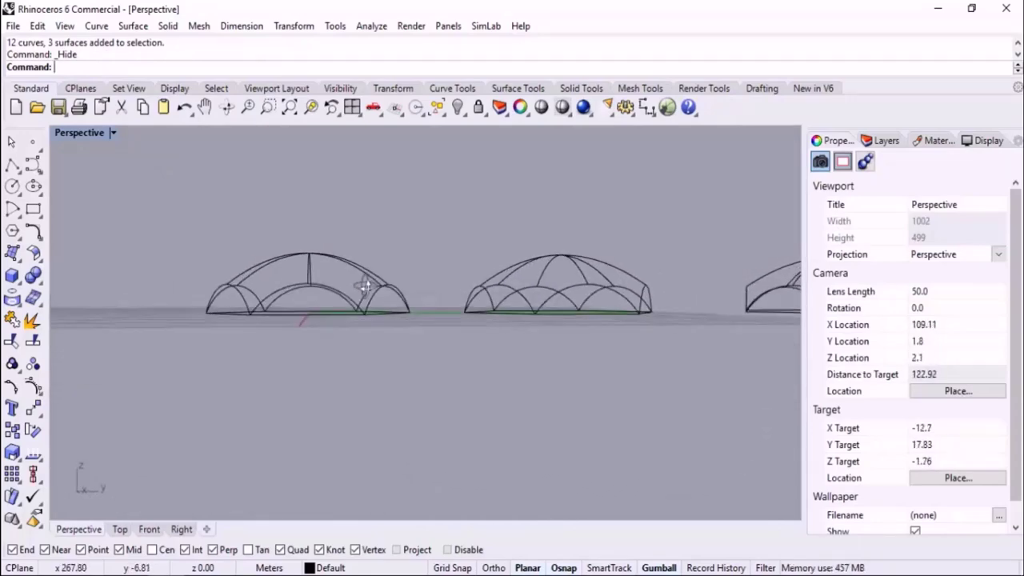
Step: Patch the arches and ribs of the first hexagonal frame with 3 U spans and 3 V spans
{"action": "key", "text": "Return"}
{"action": "left_click_drag", "start_coordinate": [249, 294], "coordinate": [190, 300]}
{"action": "right_click_drag", "start_coordinate": [366, 256], "coordinate": [372, 270]}
{"action": "right_click", "coordinate": [373, 269]}
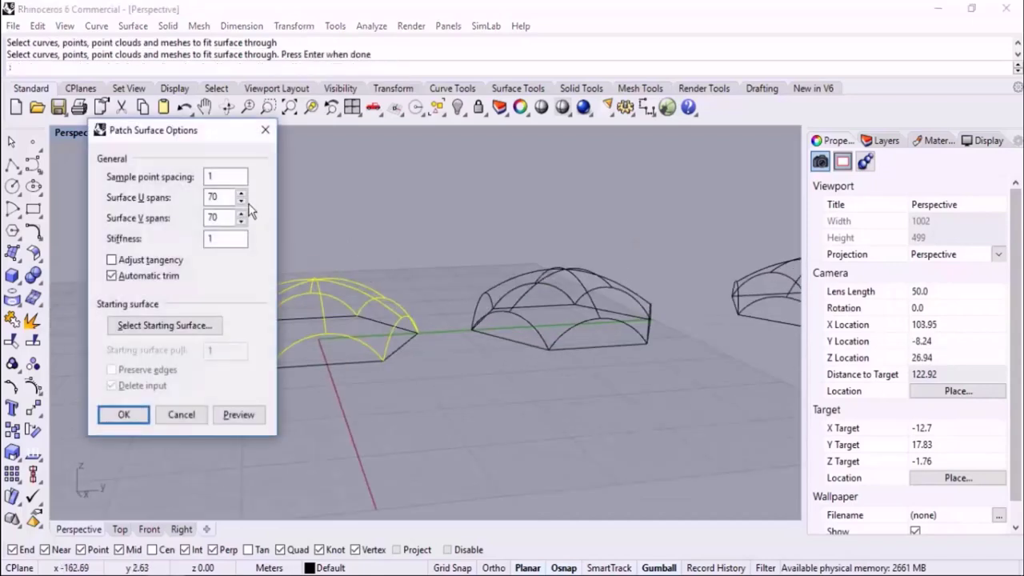
{"action": "left_click", "coordinate": [217, 197]}
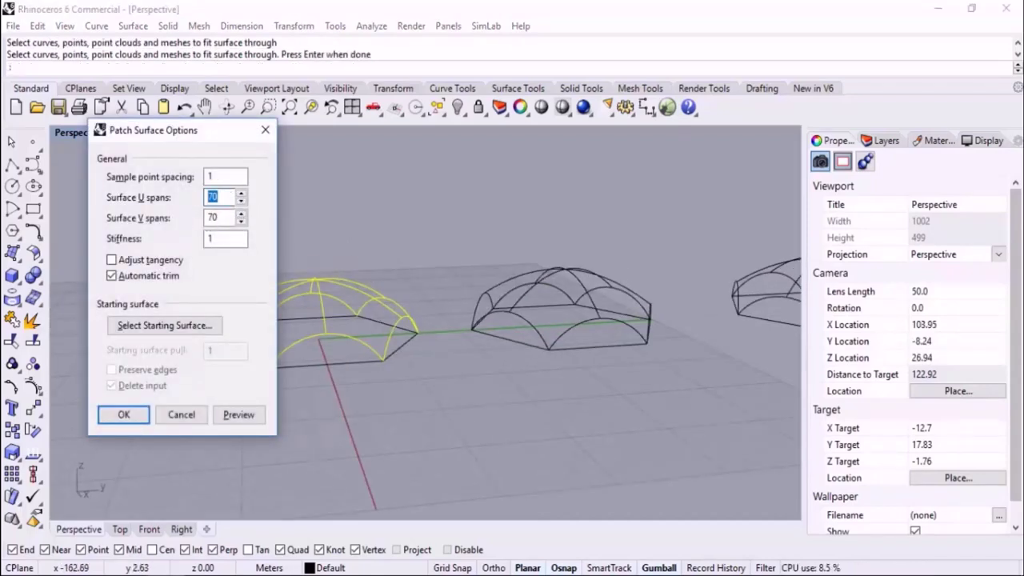
{"action": "left_click", "coordinate": [124, 414]}
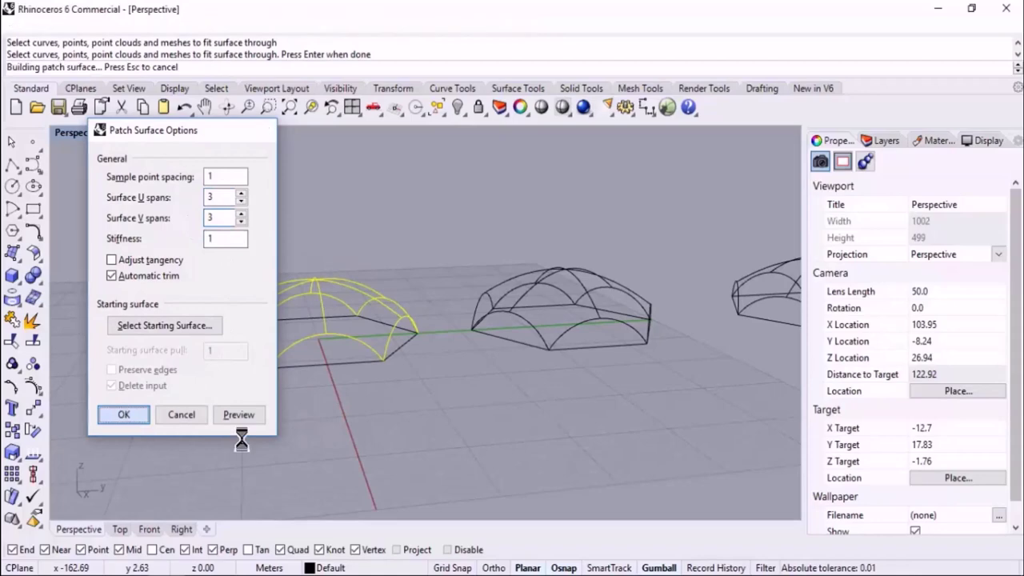
Step: Patch the arches and ribs of the middle hexagonal frame with 15 spans in both U and V
{"action": "right_click_drag", "start_coordinate": [423, 404], "coordinate": [386, 296]}
{"action": "right_click", "coordinate": [364, 322]}
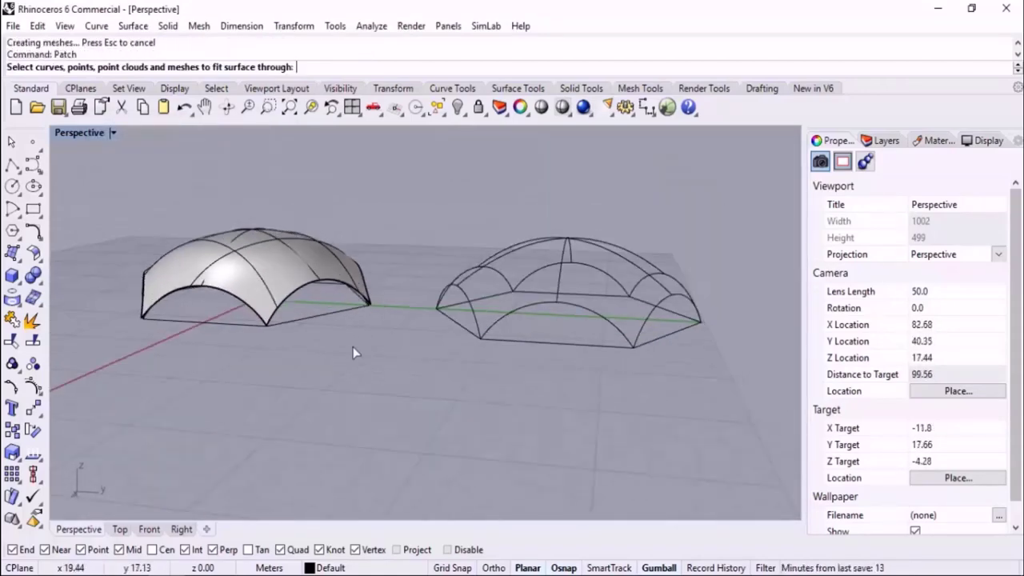
{"action": "right_click_drag", "start_coordinate": [336, 352], "coordinate": [388, 312]}
{"action": "left_click_drag", "start_coordinate": [728, 223], "coordinate": [477, 260]}
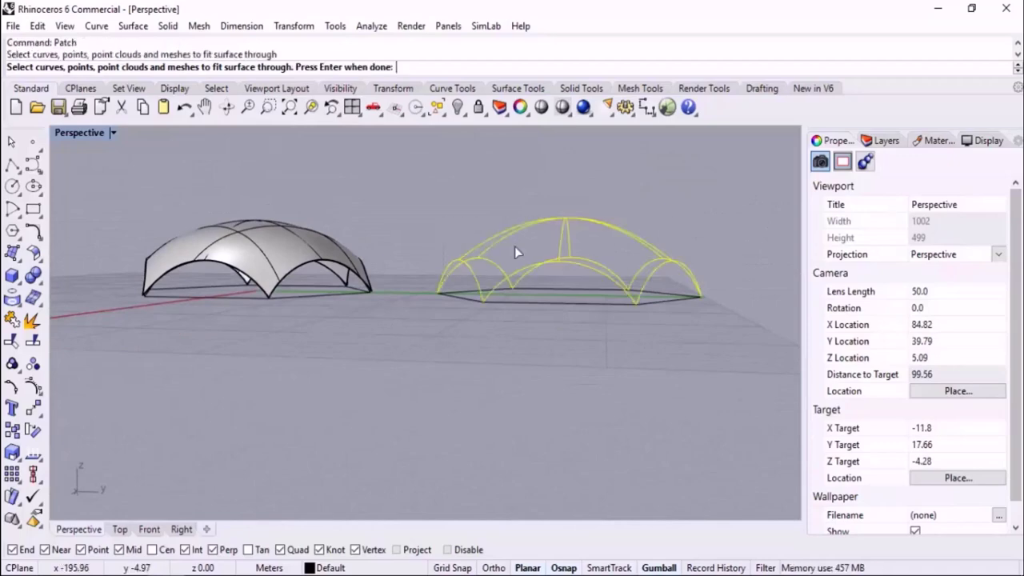
{"action": "right_click_drag", "start_coordinate": [477, 260], "coordinate": [532, 274]}
{"action": "key", "text": "Return"}
{"action": "double_click", "coordinate": [214, 196]}
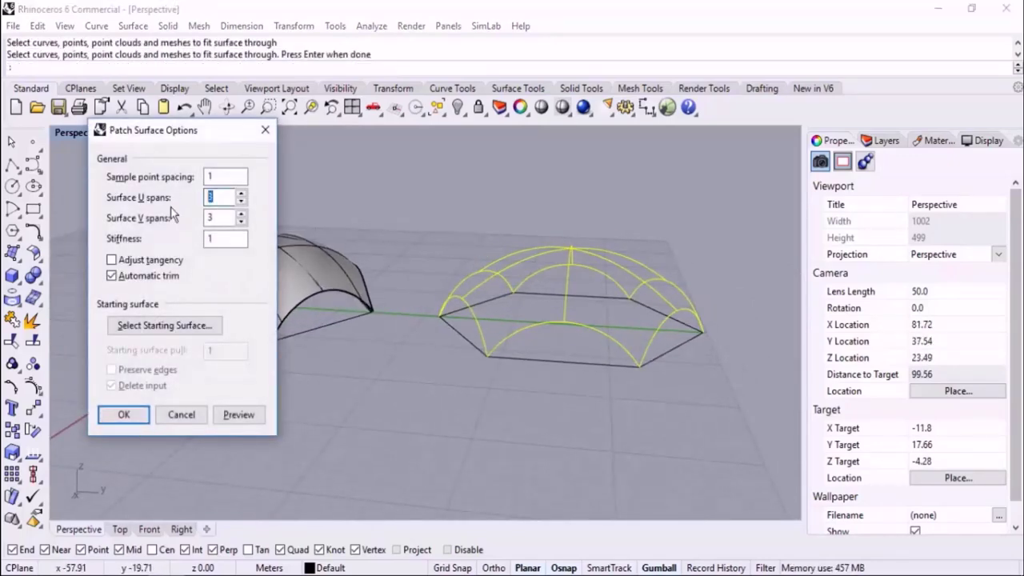
{"action": "type", "text": "15"}
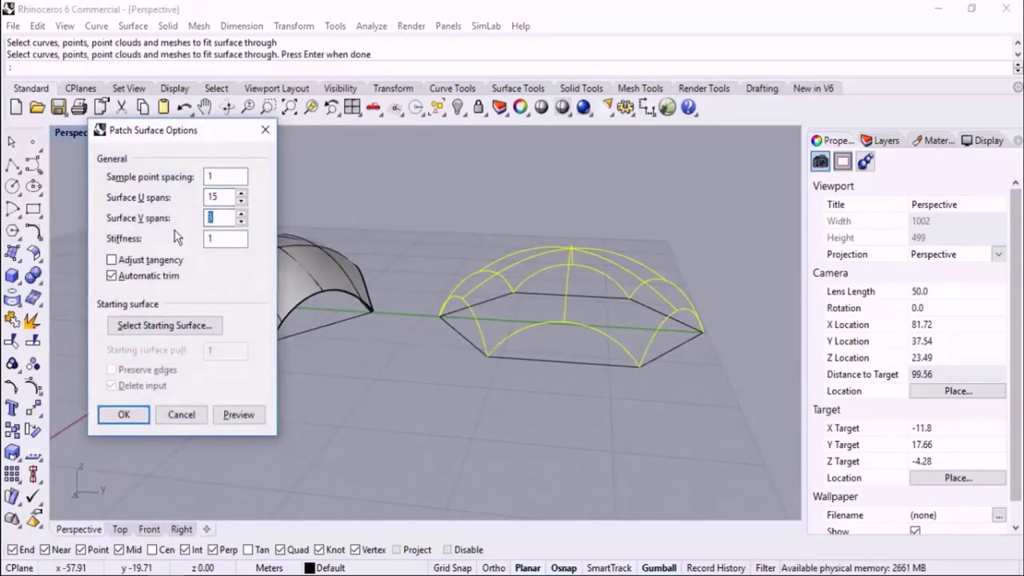
{"action": "left_click", "coordinate": [124, 414]}
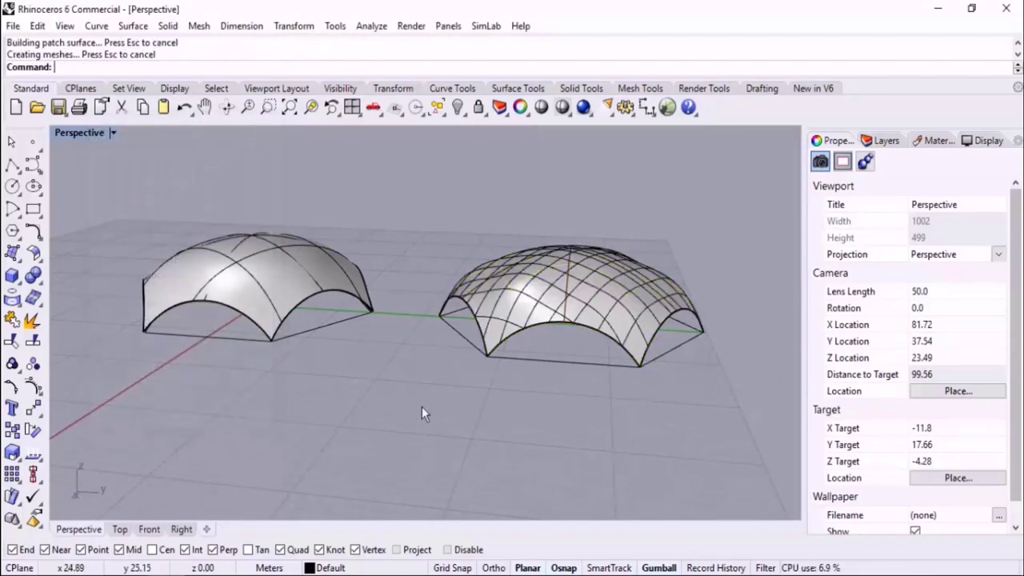
Step: Patch the arches and ribs of the third hexagonal frame with 70 U spans and 70 V spans
{"action": "scroll", "coordinate": [289, 334], "scroll_direction": "down", "scroll_amount": 4}
{"action": "mouse_move", "coordinate": [501, 328]}
{"action": "right_mouse_down"}
{"action": "mouse_move", "coordinate": [495, 306]}
{"action": "mouse_move", "coordinate": [508, 334]}
{"action": "right_mouse_up"}
{"action": "scroll", "coordinate": [453, 318], "scroll_direction": "up", "scroll_amount": 4}
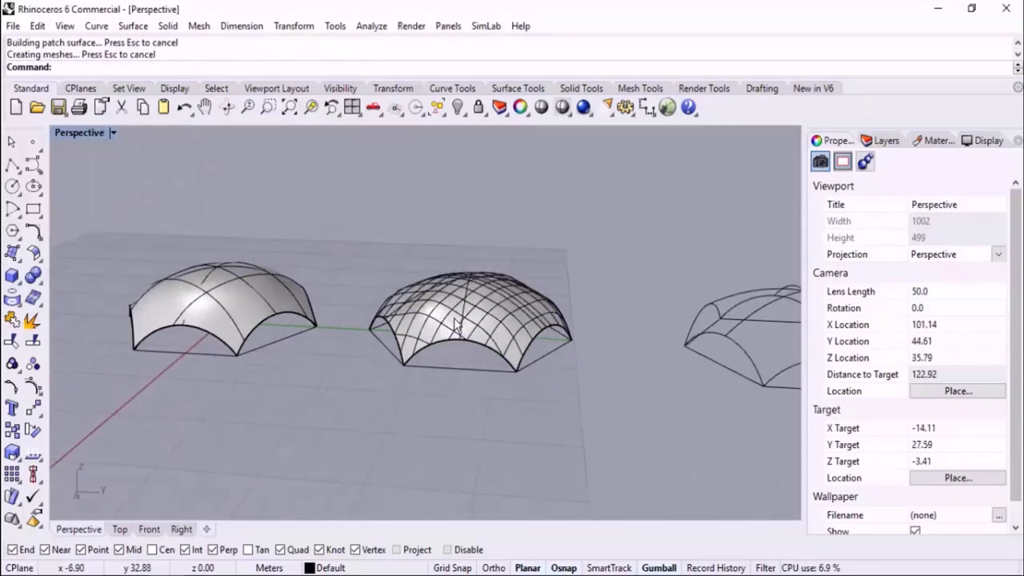
{"action": "scroll", "coordinate": [212, 311], "scroll_direction": "down", "scroll_amount": 6}
{"action": "right_click_drag", "start_coordinate": [212, 310], "coordinate": [220, 334]}
{"action": "scroll", "coordinate": [566, 354], "scroll_direction": "up", "scroll_amount": 2}
{"action": "right_click_drag", "start_coordinate": [566, 353], "coordinate": [569, 290]}
{"action": "right_click", "coordinate": [622, 248]}
{"action": "left_click_drag", "start_coordinate": [623, 245], "coordinate": [413, 292]}
{"action": "right_click_drag", "start_coordinate": [413, 293], "coordinate": [344, 268]}
{"action": "key", "text": "Return"}
{"action": "left_click_drag", "start_coordinate": [217, 198], "coordinate": [180, 201]}
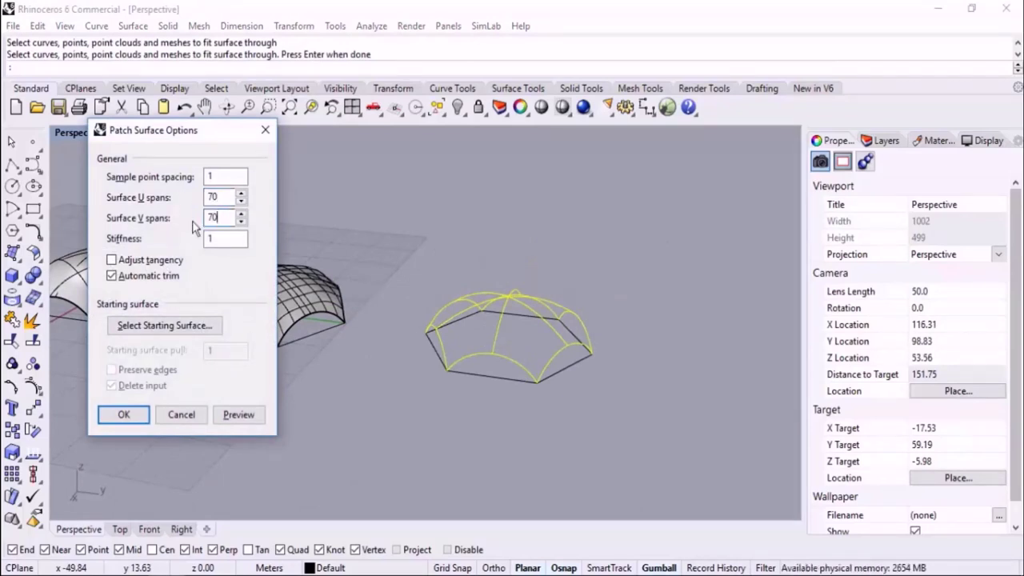
{"action": "left_click", "coordinate": [124, 414]}
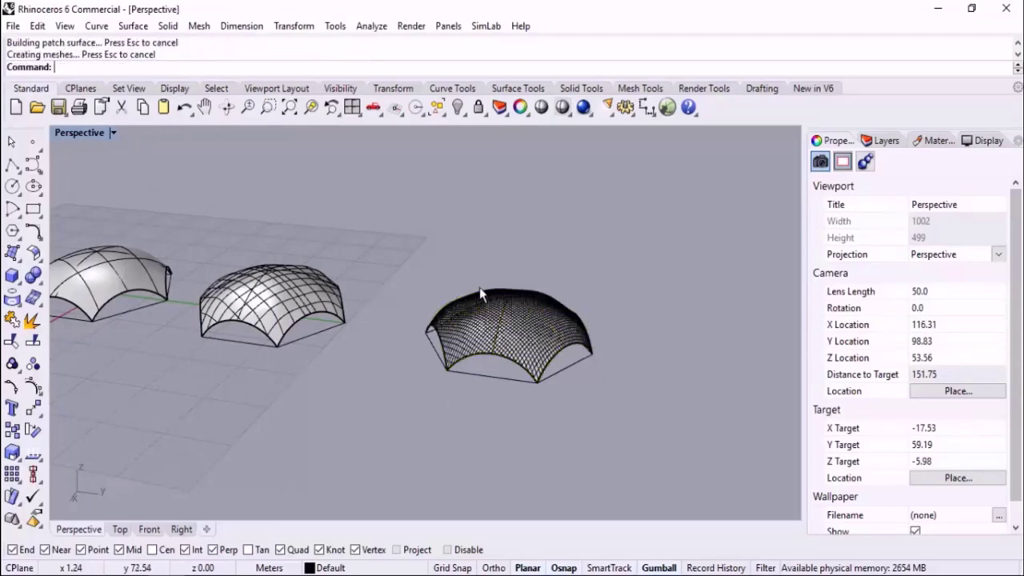
Step: Show the viewport in Rendered display mode to compare the surfaces of the three patched roofs
{"action": "scroll", "coordinate": [476, 336], "scroll_direction": "up", "scroll_amount": 5}
{"action": "right_click_drag", "start_coordinate": [489, 349], "coordinate": [546, 286]}
{"action": "middle_click", "coordinate": [546, 286]}
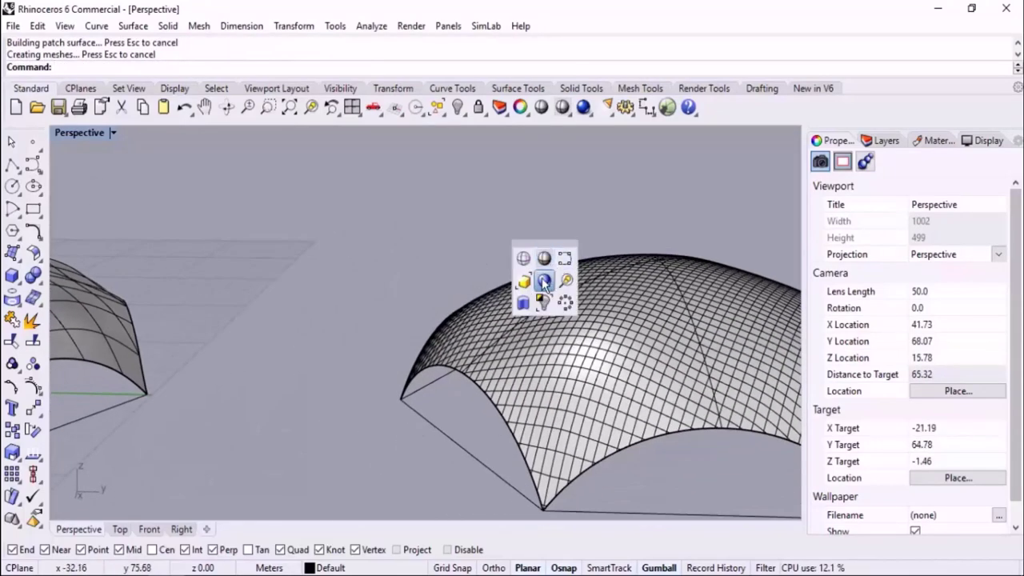
{"action": "left_click", "coordinate": [543, 283]}
{"action": "scroll", "coordinate": [620, 299], "scroll_direction": "down", "scroll_amount": 6}
{"action": "right_click_drag", "start_coordinate": [563, 363], "coordinate": [623, 346]}
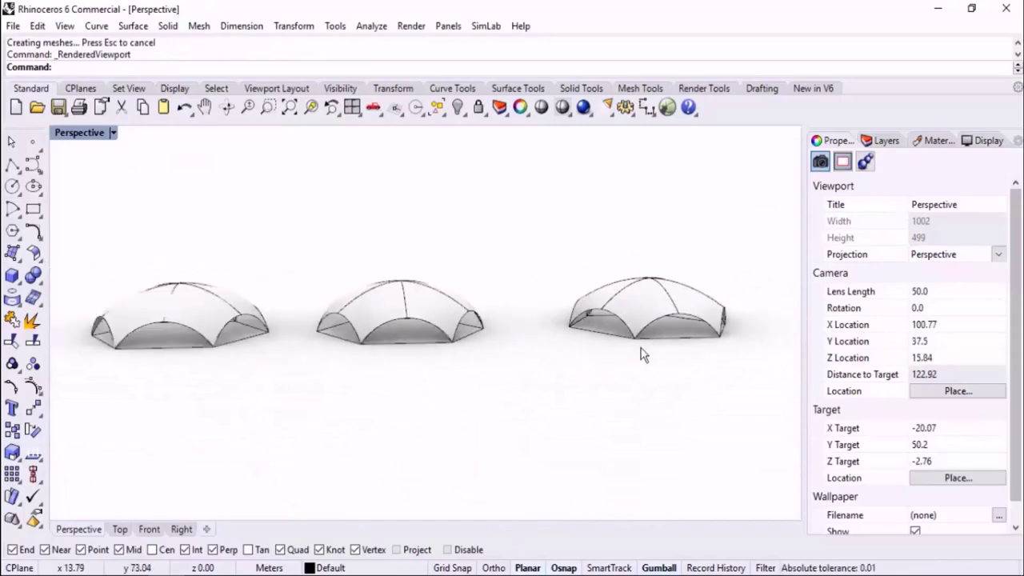
{"action": "scroll", "coordinate": [649, 348], "scroll_direction": "down", "scroll_amount": 4}
Step: Return the viewport to Shaded display and examine the isocurve density and edge fit of the three patched roofs
{"action": "middle_click", "coordinate": [564, 332]}
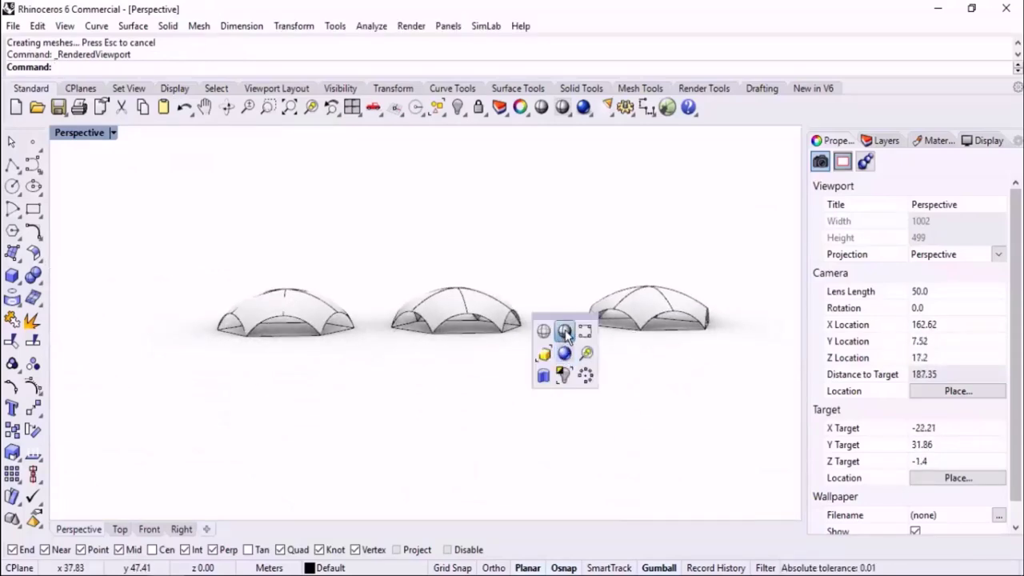
{"action": "left_click", "coordinate": [565, 332]}
{"action": "scroll", "coordinate": [225, 321], "scroll_direction": "up", "scroll_amount": 8}
{"action": "scroll", "coordinate": [225, 324], "scroll_direction": "down", "scroll_amount": 5}
{"action": "mouse_move", "coordinate": [240, 319]}
{"action": "right_mouse_down"}
{"action": "mouse_move", "coordinate": [300, 338]}
{"action": "mouse_move", "coordinate": [308, 364]}
{"action": "mouse_move", "coordinate": [296, 300]}
{"action": "right_mouse_up"}
{"action": "scroll", "coordinate": [287, 385], "scroll_direction": "up", "scroll_amount": 4}
{"action": "scroll", "coordinate": [323, 359], "scroll_direction": "down", "scroll_amount": 4}
{"action": "scroll", "coordinate": [299, 365], "scroll_direction": "up", "scroll_amount": 2}
{"action": "scroll", "coordinate": [308, 396], "scroll_direction": "down", "scroll_amount": 8}
{"action": "right_click_drag", "start_coordinate": [341, 374], "coordinate": [320, 355]}
{"action": "scroll", "coordinate": [351, 300], "scroll_direction": "up", "scroll_amount": 10}
{"action": "right_click_drag", "start_coordinate": [308, 414], "coordinate": [305, 369]}
{"action": "scroll", "coordinate": [287, 368], "scroll_direction": "up", "scroll_amount": 8}
{"action": "scroll", "coordinate": [303, 286], "scroll_direction": "down", "scroll_amount": 14}
{"action": "right_click_drag", "start_coordinate": [309, 282], "coordinate": [307, 331]}
{"action": "scroll", "coordinate": [313, 404], "scroll_direction": "up", "scroll_amount": 4}
{"action": "right_click_drag", "start_coordinate": [315, 404], "coordinate": [309, 389]}
{"action": "scroll", "coordinate": [312, 390], "scroll_direction": "down", "scroll_amount": 3}
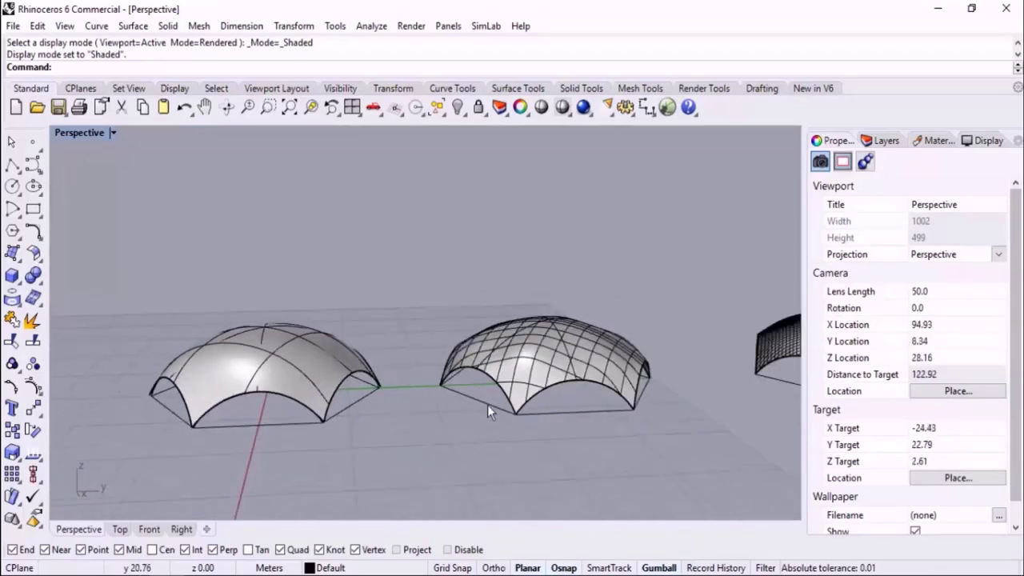
{"action": "scroll", "coordinate": [544, 384], "scroll_direction": "up", "scroll_amount": 2}
{"action": "scroll", "coordinate": [582, 329], "scroll_direction": "down", "scroll_amount": 4}
{"action": "right_click_drag", "start_coordinate": [580, 330], "coordinate": [572, 358]}
{"action": "scroll", "coordinate": [565, 376], "scroll_direction": "up", "scroll_amount": 2}
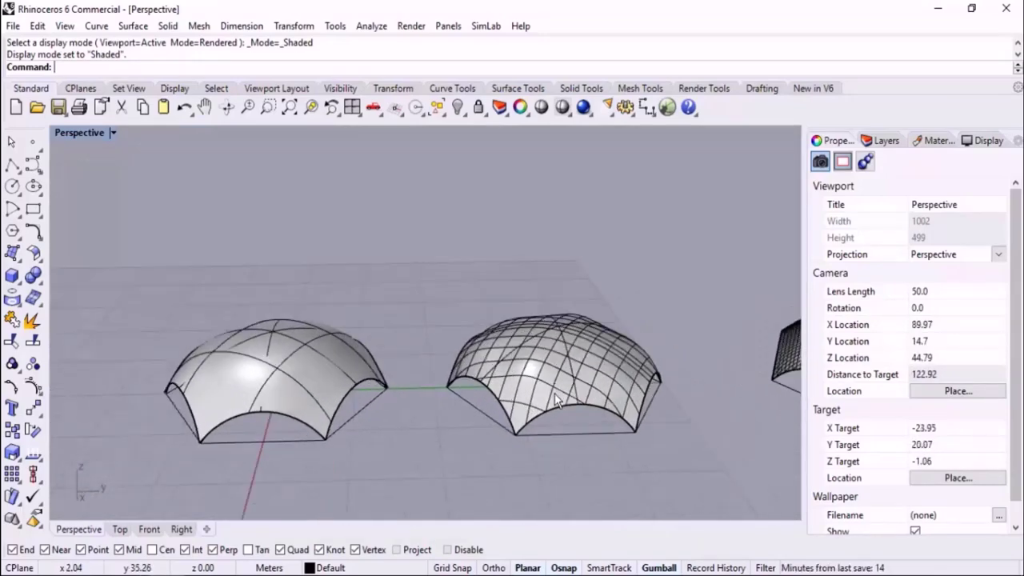
{"action": "right_click_drag", "start_coordinate": [556, 400], "coordinate": [447, 352]}
{"action": "scroll", "coordinate": [516, 388], "scroll_direction": "up", "scroll_amount": 4}
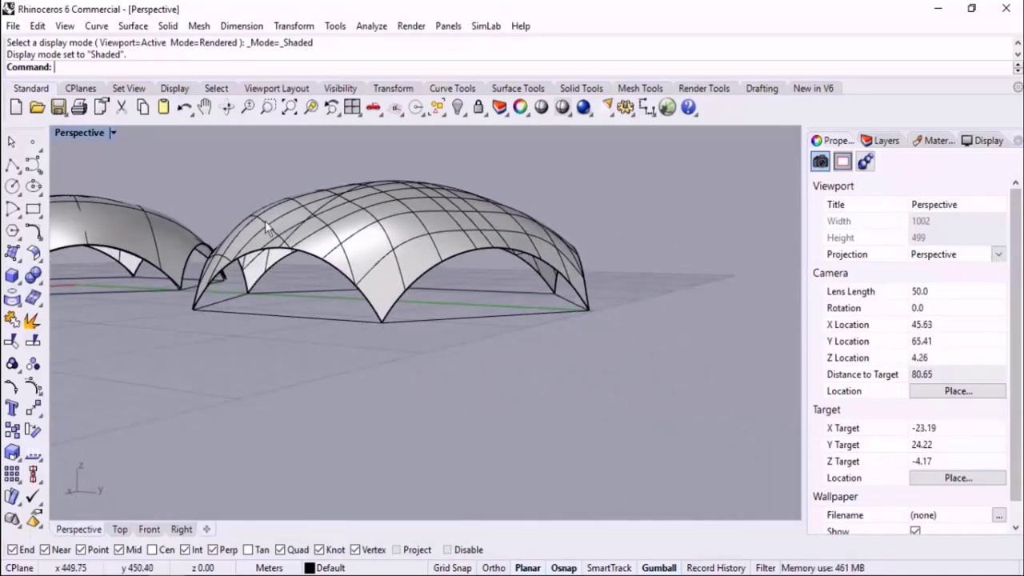
{"action": "scroll", "coordinate": [337, 259], "scroll_direction": "down", "scroll_amount": 4}
{"action": "right_click_drag", "start_coordinate": [336, 262], "coordinate": [356, 295]}
{"action": "scroll", "coordinate": [350, 280], "scroll_direction": "down", "scroll_amount": 4}
{"action": "scroll", "coordinate": [587, 343], "scroll_direction": "up", "scroll_amount": 6}
{"action": "right_click_drag", "start_coordinate": [586, 322], "coordinate": [632, 334]}
{"action": "scroll", "coordinate": [629, 299], "scroll_direction": "down", "scroll_amount": 6}
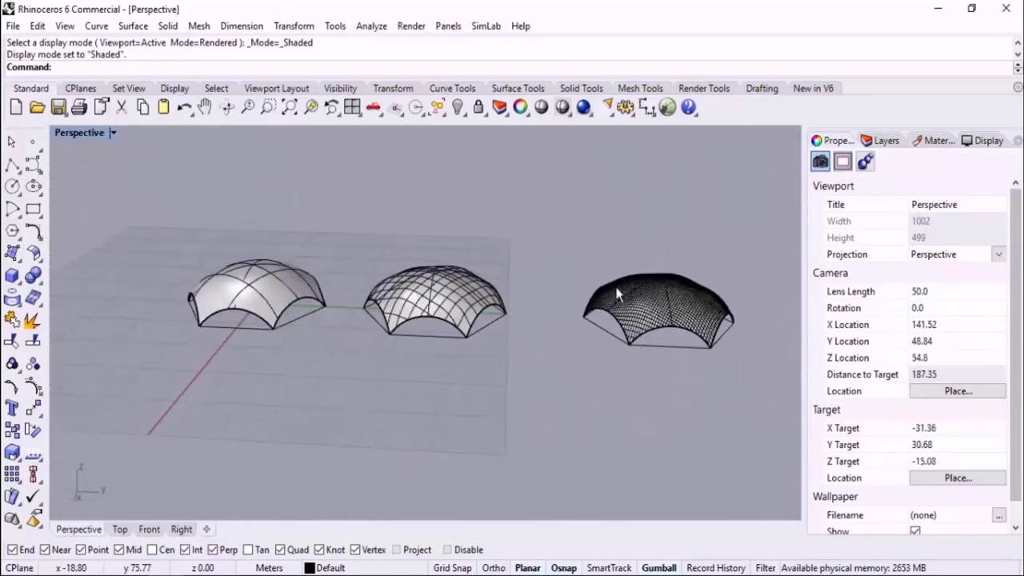
{"action": "right_click_drag", "start_coordinate": [626, 290], "coordinate": [628, 324]}
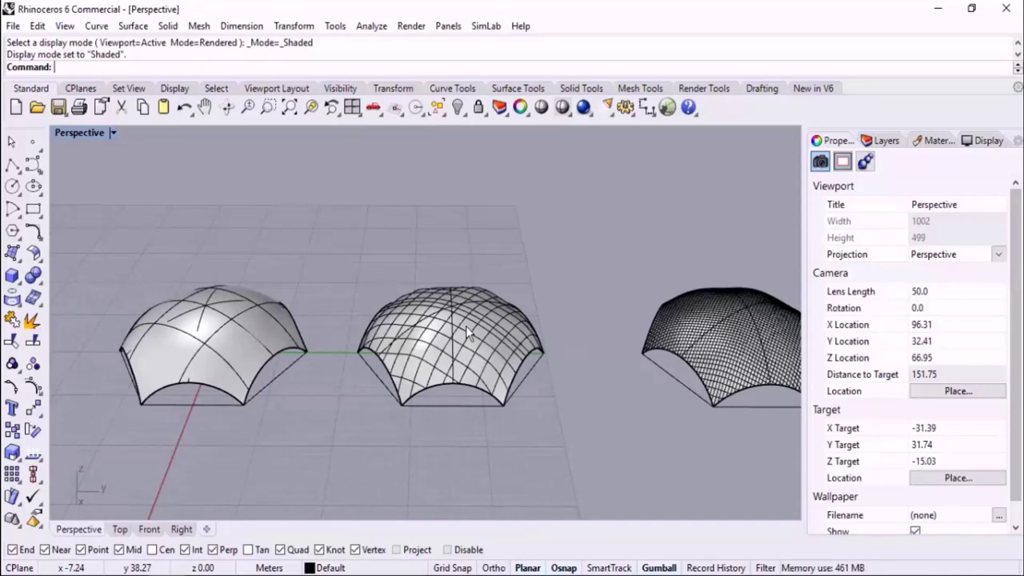
{"action": "scroll", "coordinate": [382, 276], "scroll_direction": "down", "scroll_amount": 4}
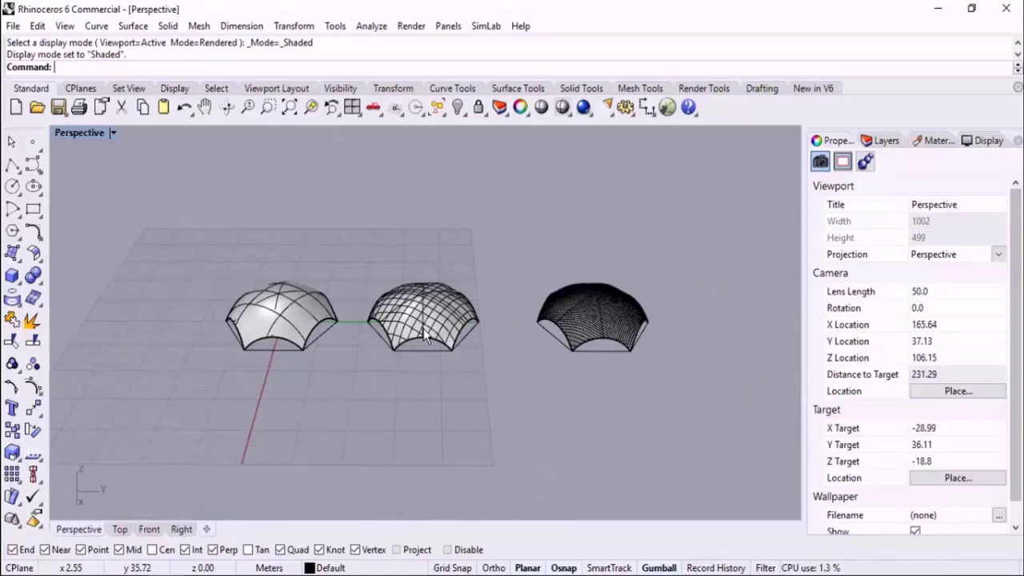
{"action": "right_click_drag", "start_coordinate": [468, 339], "coordinate": [274, 332]}
{"action": "scroll", "coordinate": [552, 374], "scroll_direction": "down", "scroll_amount": 2}
{"action": "scroll", "coordinate": [612, 342], "scroll_direction": "up", "scroll_amount": 2}
Step: Undo the three patches on the hexagonal frames, leaving only their arches and ribs
{"action": "key", "text": "ctrl+z"}
{"action": "key", "text": "ctrl+z"}
{"action": "key", "text": "ctrl+z"}
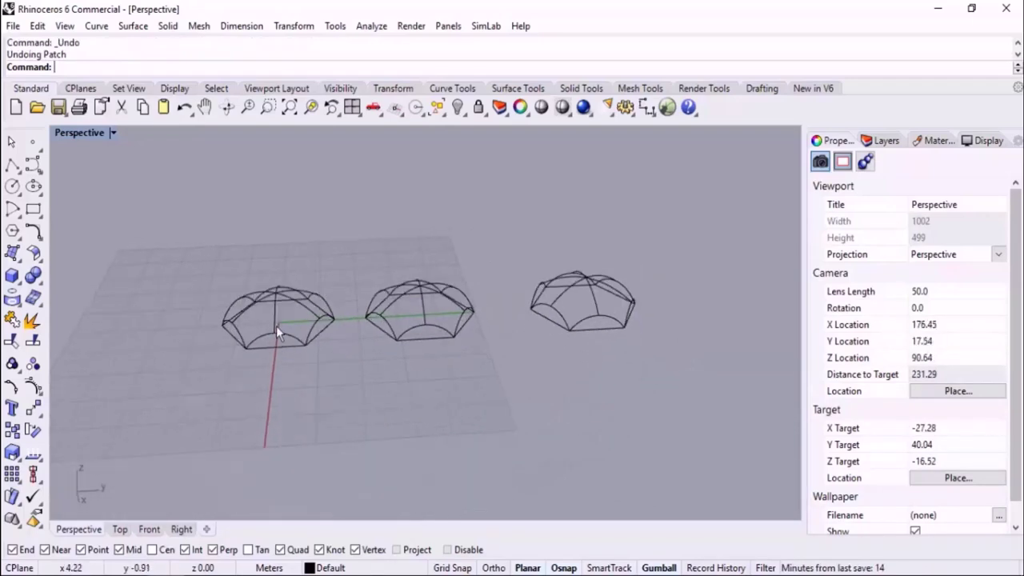
Step: Patch the arches and ribs of the first hexagonal frame with 10 U spans and 10 V spans
{"action": "key", "text": "Return"}
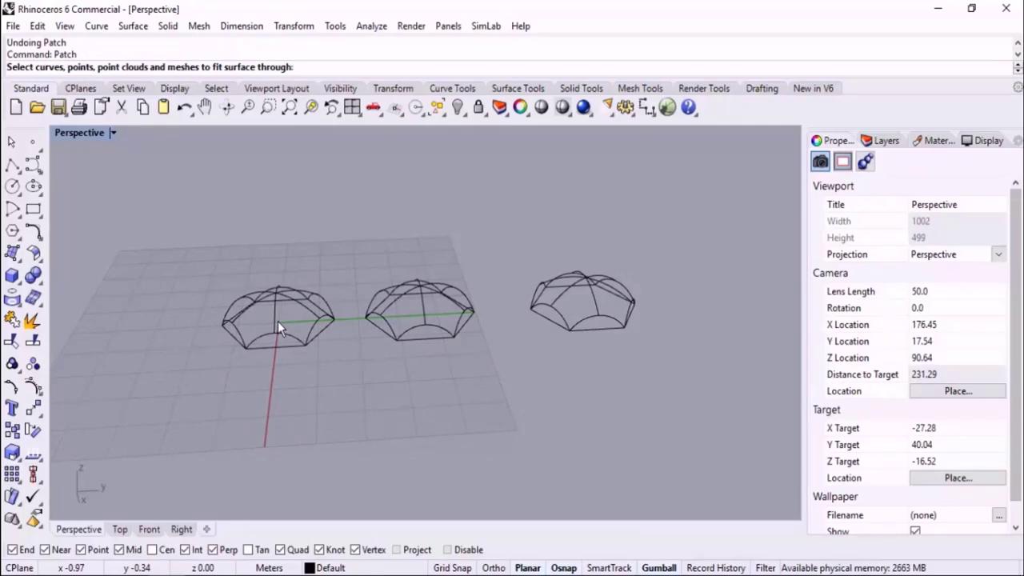
{"action": "scroll", "coordinate": [261, 331], "scroll_direction": "up", "scroll_amount": 4}
{"action": "right_click_drag", "start_coordinate": [273, 323], "coordinate": [279, 267]}
{"action": "left_click_drag", "start_coordinate": [391, 185], "coordinate": [179, 240]}
{"action": "right_click_drag", "start_coordinate": [179, 240], "coordinate": [272, 240]}
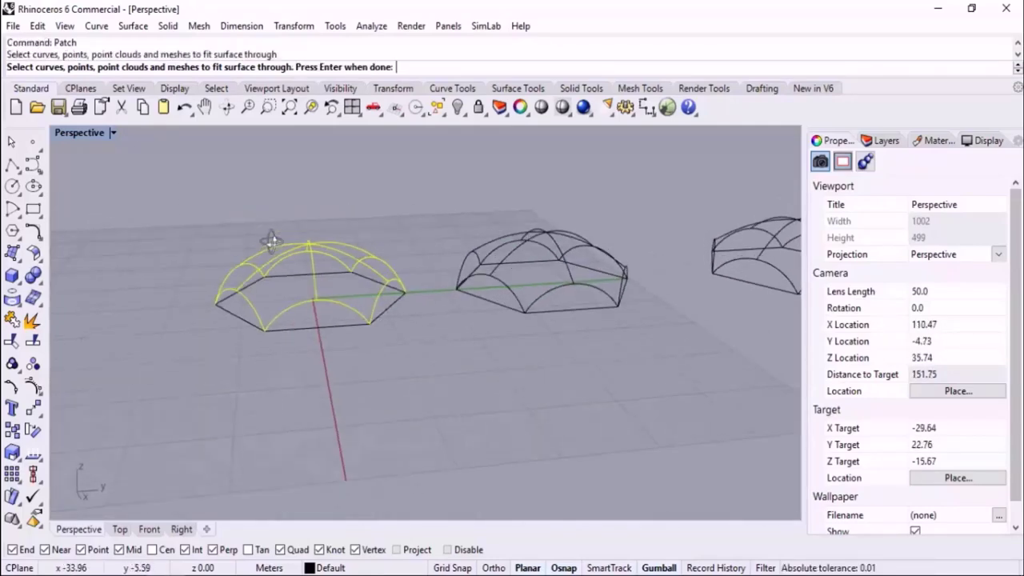
{"action": "key", "text": "Return"}
{"action": "left_click_drag", "start_coordinate": [273, 136], "coordinate": [633, 149]}
{"action": "double_click", "coordinate": [579, 210]}
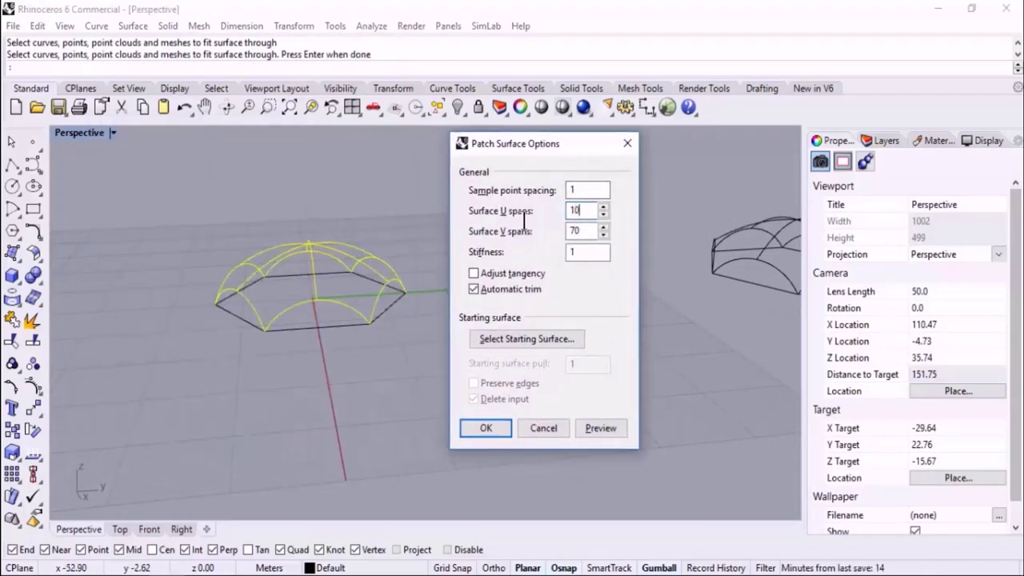
{"action": "double_click", "coordinate": [581, 231]}
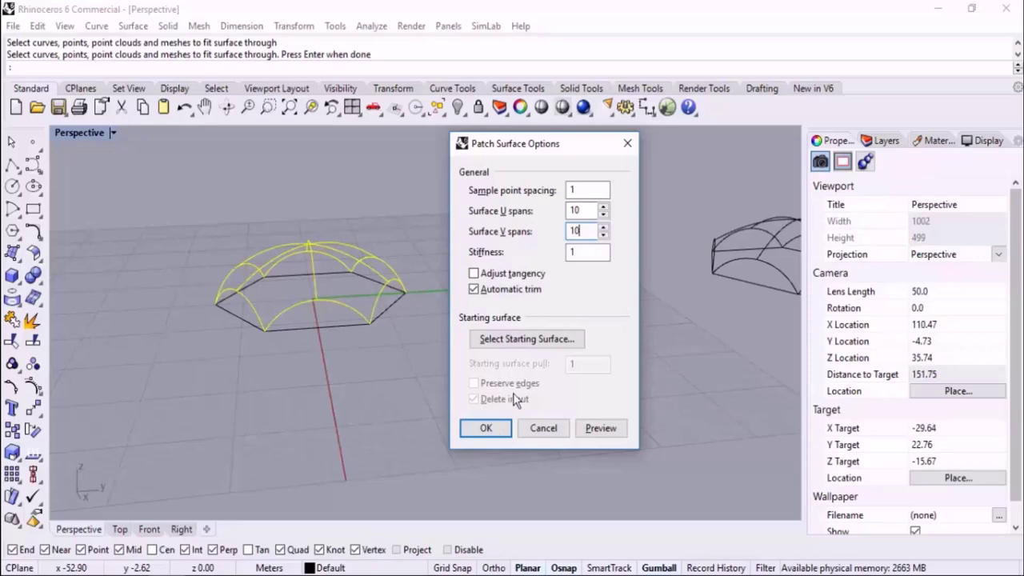
{"action": "left_click", "coordinate": [486, 430]}
Step: Patch the arches and ribs of the middle hexagonal frame with 10 U and 10 V spans and Automatic trim off
{"action": "mouse_move", "coordinate": [440, 354]}
{"action": "right_mouse_down"}
{"action": "mouse_move", "coordinate": [425, 389]}
{"action": "mouse_move", "coordinate": [412, 317]}
{"action": "right_mouse_up"}
{"action": "right_click", "coordinate": [412, 317]}
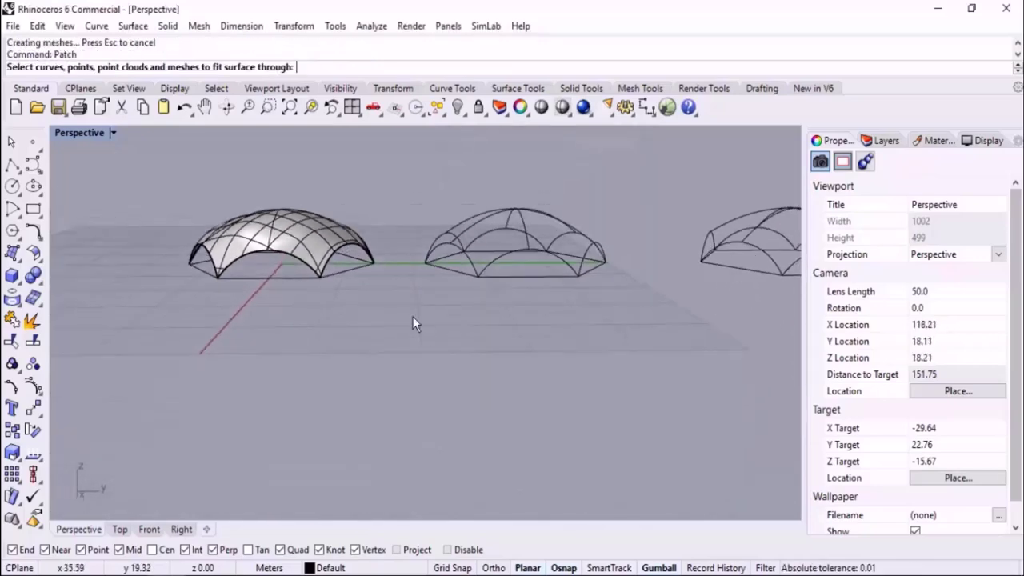
{"action": "scroll", "coordinate": [432, 425], "scroll_direction": "down", "scroll_amount": 4}
{"action": "right_click_drag", "start_coordinate": [432, 430], "coordinate": [555, 272]}
{"action": "left_click_drag", "start_coordinate": [554, 257], "coordinate": [382, 299]}
{"action": "right_click_drag", "start_coordinate": [539, 221], "coordinate": [535, 258]}
{"action": "right_click", "coordinate": [535, 258]}
{"action": "left_click", "coordinate": [510, 288]}
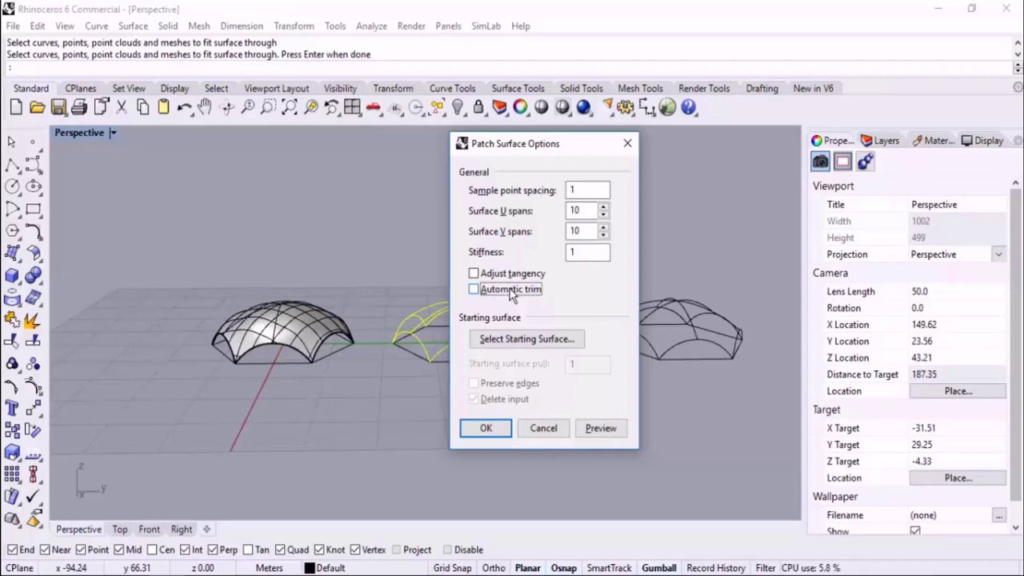
{"action": "left_click", "coordinate": [484, 427]}
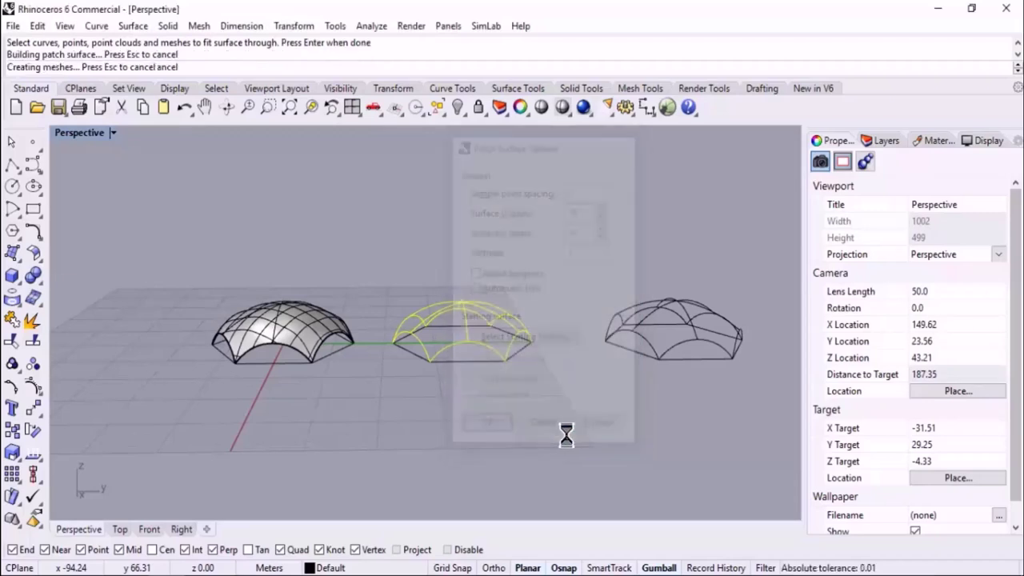
{"action": "right_click_drag", "start_coordinate": [580, 430], "coordinate": [545, 449]}
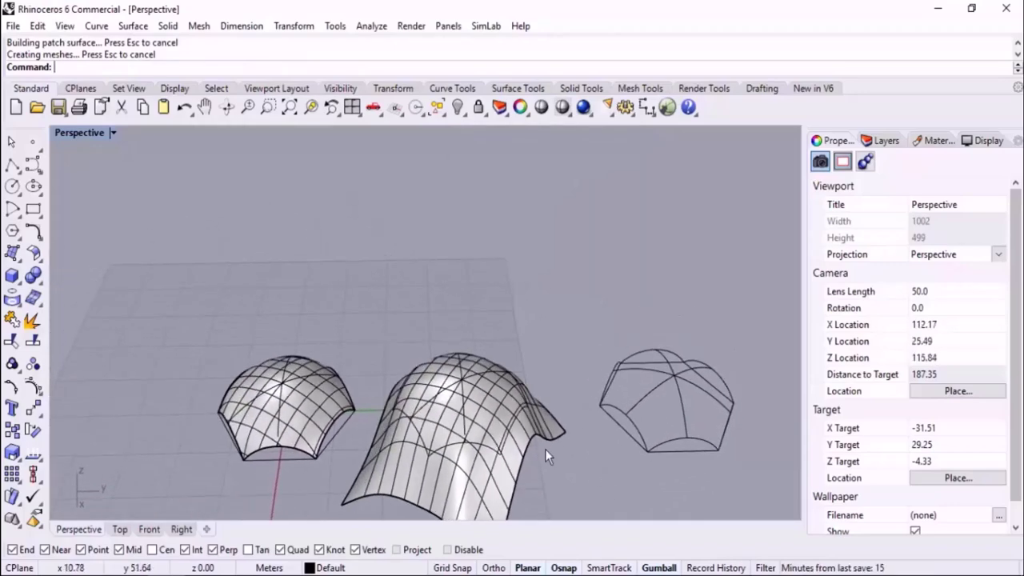
{"action": "right_click_drag", "start_coordinate": [402, 387], "coordinate": [445, 313]}
{"action": "scroll", "coordinate": [280, 405], "scroll_direction": "up", "scroll_amount": 4}
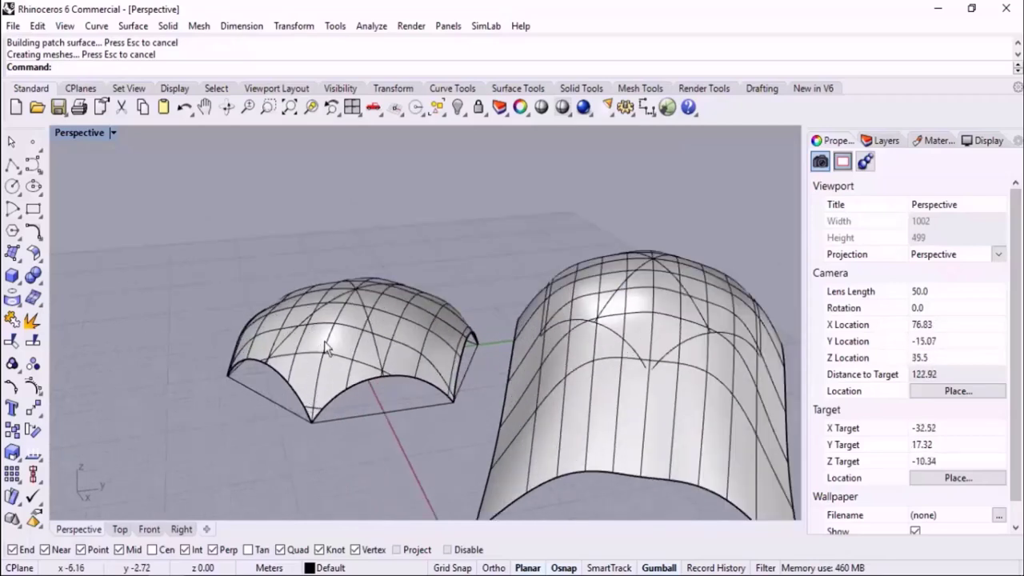
Step: Untrim the edge of the first roof's patch to compare it with the untrimmed middle patch
{"action": "right_click", "coordinate": [12, 341]}
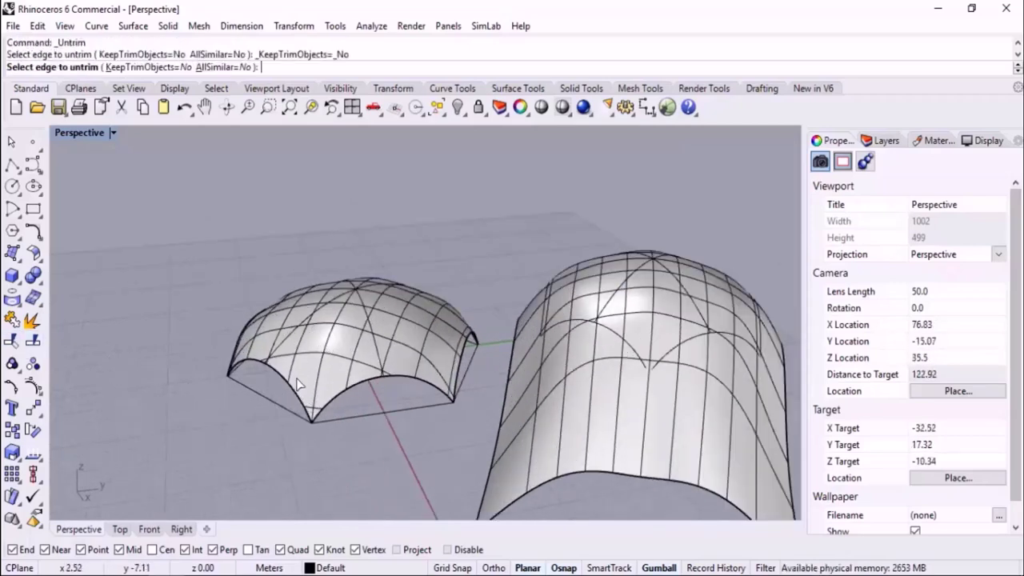
{"action": "left_click", "coordinate": [282, 384]}
{"action": "scroll", "coordinate": [262, 320], "scroll_direction": "down", "scroll_amount": 6}
{"action": "right_click_drag", "start_coordinate": [438, 356], "coordinate": [446, 403]}
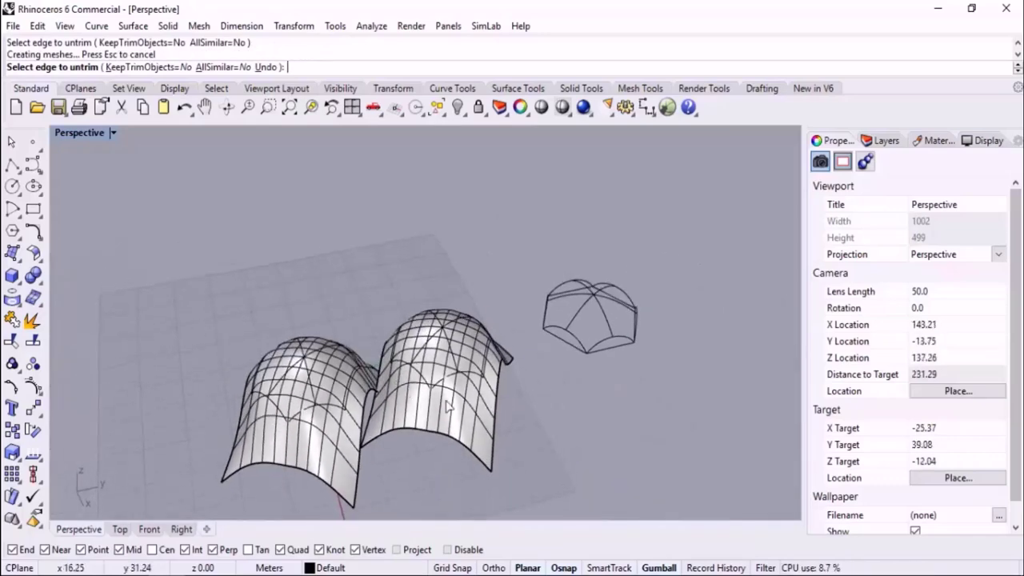
Step: Undo the untrim on the first roof and the untrimmed patch on the middle frame
{"action": "key", "text": "ctrl+z"}
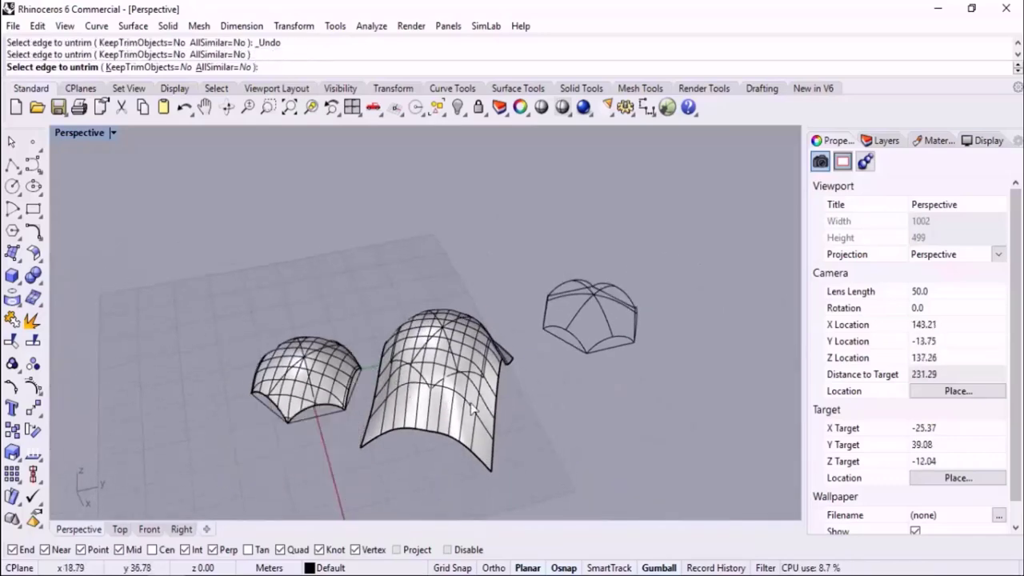
{"action": "key", "text": "Escape"}
{"action": "right_click_drag", "start_coordinate": [494, 407], "coordinate": [444, 352]}
{"action": "key", "text": "ctrl+z"}
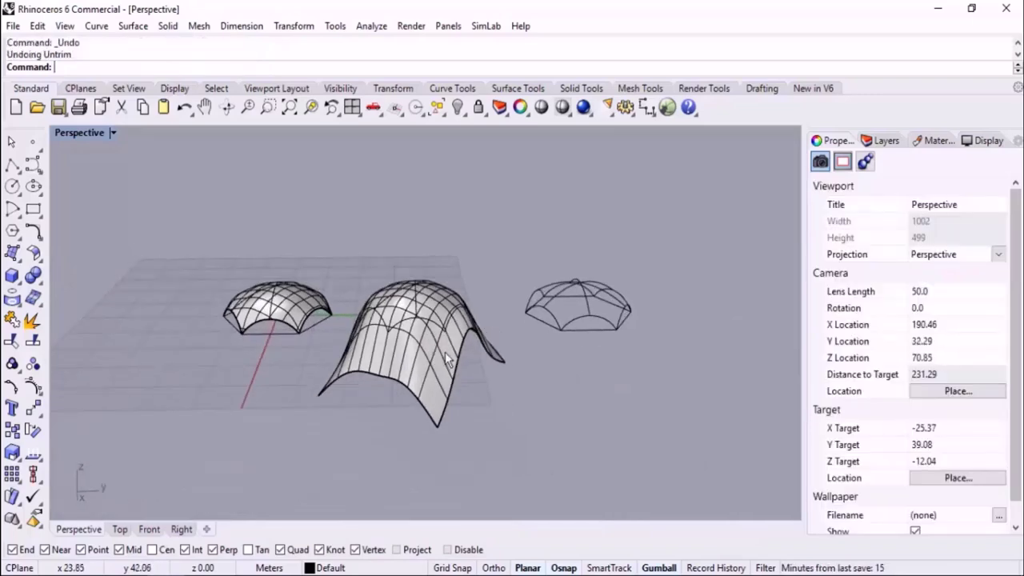
{"action": "key", "text": "ctrl+z"}
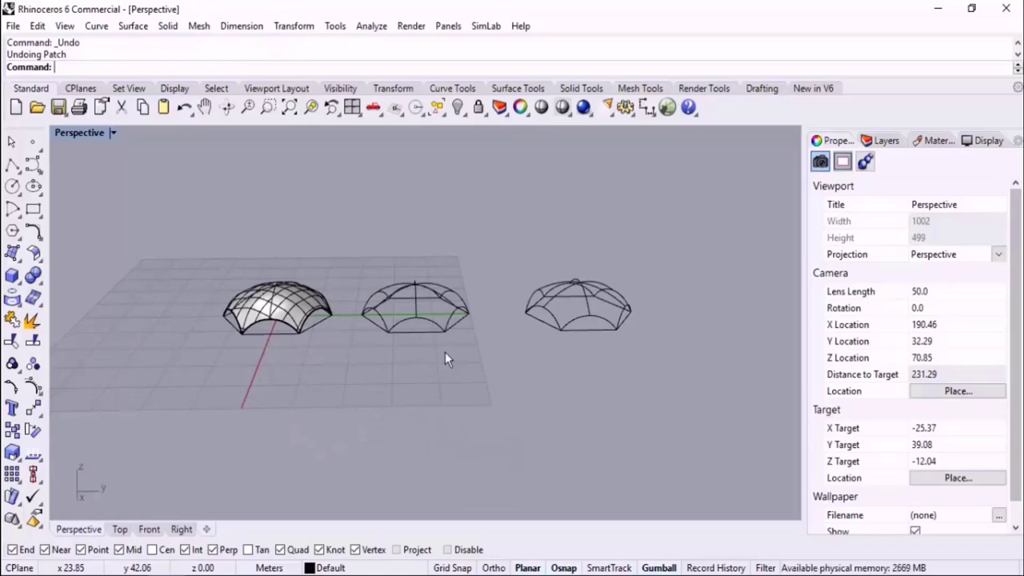
{"action": "scroll", "coordinate": [380, 282], "scroll_direction": "up", "scroll_amount": 4}
{"action": "right_click_drag", "start_coordinate": [476, 345], "coordinate": [483, 279]}
{"action": "right_click", "coordinate": [523, 260]}
{"action": "left_click_drag", "start_coordinate": [537, 230], "coordinate": [350, 280]}
{"action": "key", "text": "Escape"}
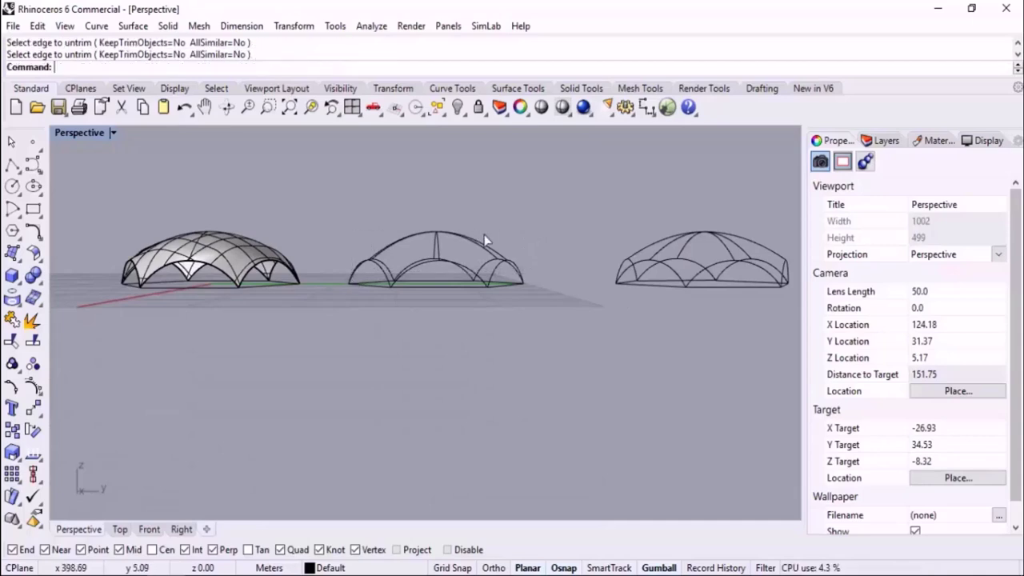
Step: Patch the arches and ribs of the middle hexagonal frame with 10 U and 10 V spans and Automatic trim on
{"action": "key", "text": "Return"}
{"action": "left_click_drag", "start_coordinate": [533, 231], "coordinate": [356, 277]}
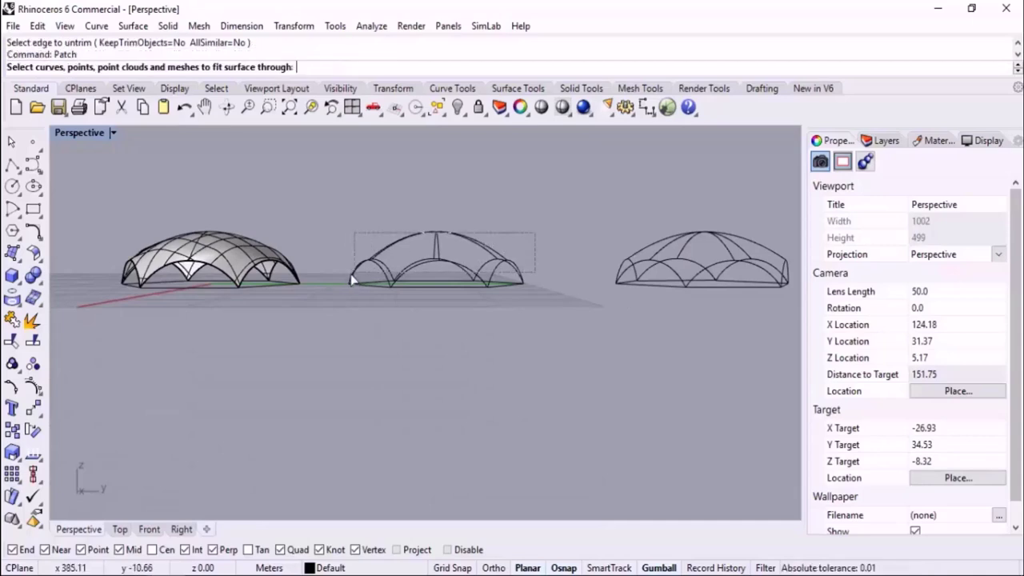
{"action": "key", "text": "Return"}
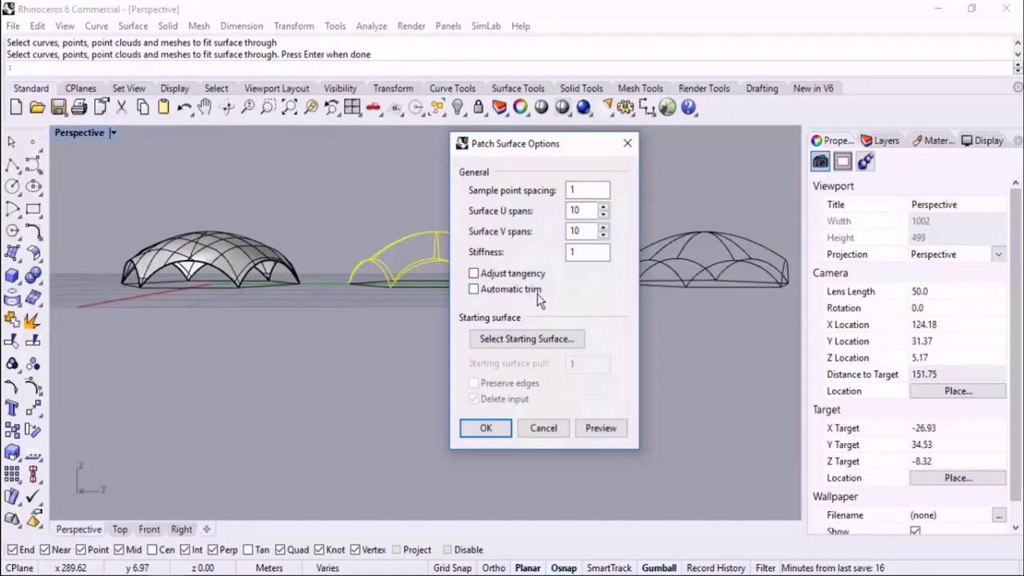
{"action": "left_click", "coordinate": [537, 296]}
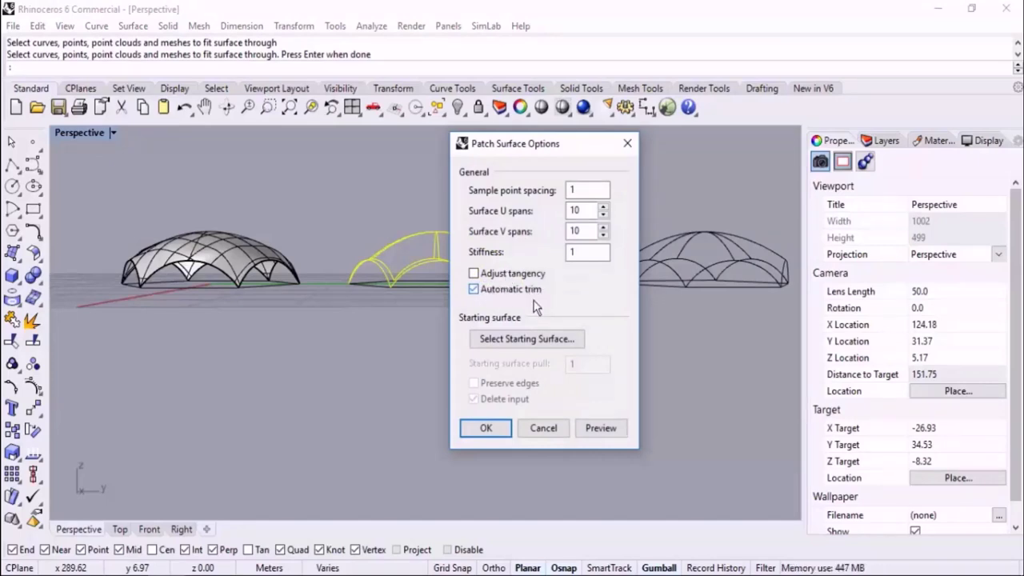
{"action": "left_click", "coordinate": [501, 429]}
{"action": "right_click_drag", "start_coordinate": [509, 380], "coordinate": [506, 364]}
{"action": "key", "text": "Return"}
{"action": "right_click_drag", "start_coordinate": [732, 286], "coordinate": [701, 263]}
{"action": "left_click_drag", "start_coordinate": [782, 222], "coordinate": [579, 267]}
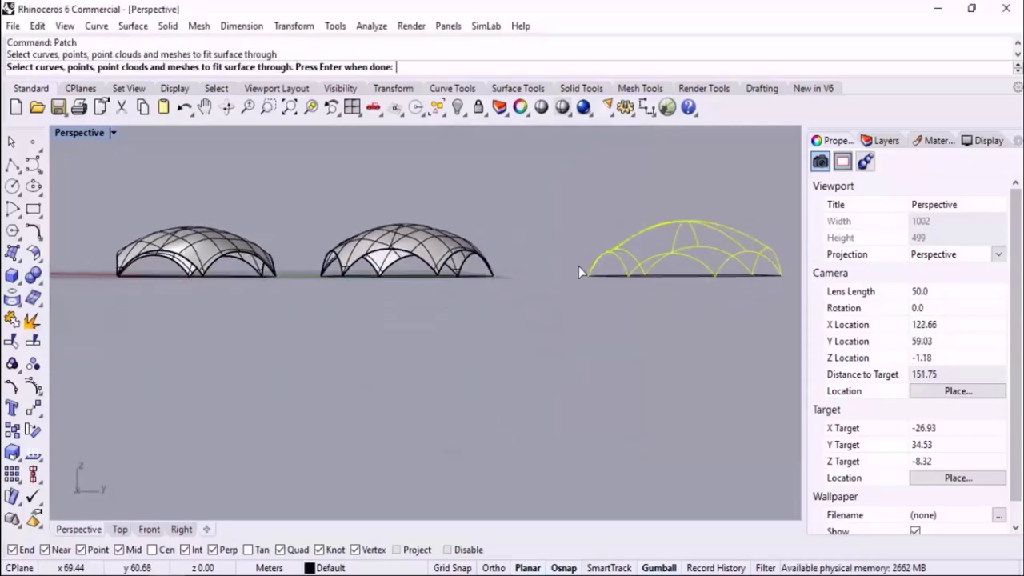
{"action": "key", "text": "Return"}
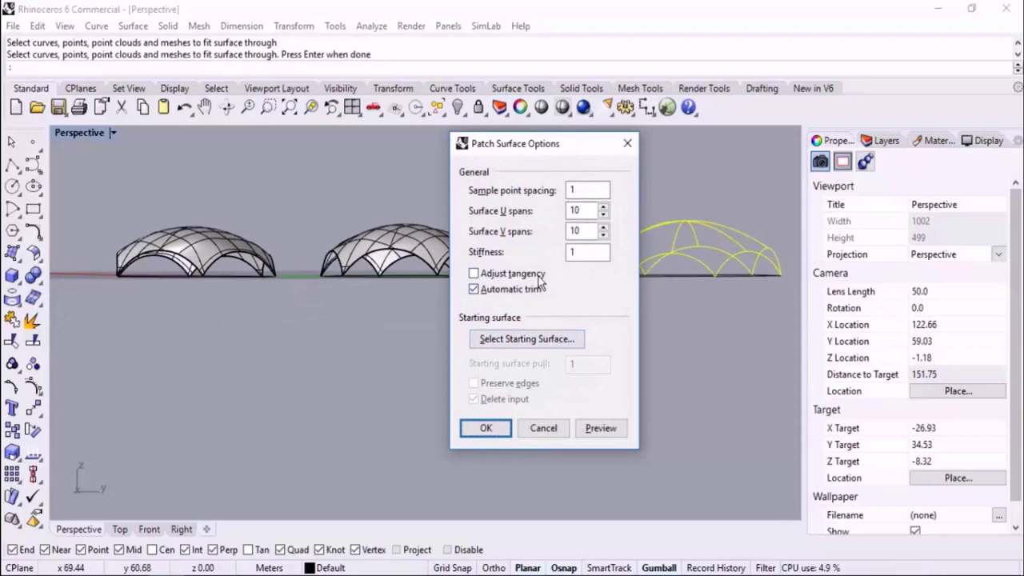
{"action": "key", "text": "Escape"}
Step: Draw a circle on the ground plane in the empty area beside the first roof and select it
{"action": "scroll", "coordinate": [520, 301], "scroll_direction": "down", "scroll_amount": 6}
{"action": "right_click_drag", "start_coordinate": [525, 299], "coordinate": [590, 328]}
{"action": "scroll", "coordinate": [591, 328], "scroll_direction": "down", "scroll_amount": 4}
{"action": "scroll", "coordinate": [389, 326], "scroll_direction": "up", "scroll_amount": 4}
{"action": "right_click_drag", "start_coordinate": [427, 299], "coordinate": [449, 329]}
{"action": "left_click", "coordinate": [12, 186]}
{"action": "left_click", "coordinate": [345, 333]}
{"action": "key", "text": "Return"}
{"action": "left_click", "coordinate": [391, 298]}
{"action": "right_click_drag", "start_coordinate": [364, 322], "coordinate": [416, 354]}
{"action": "scroll", "coordinate": [369, 304], "scroll_direction": "up", "scroll_amount": 6}
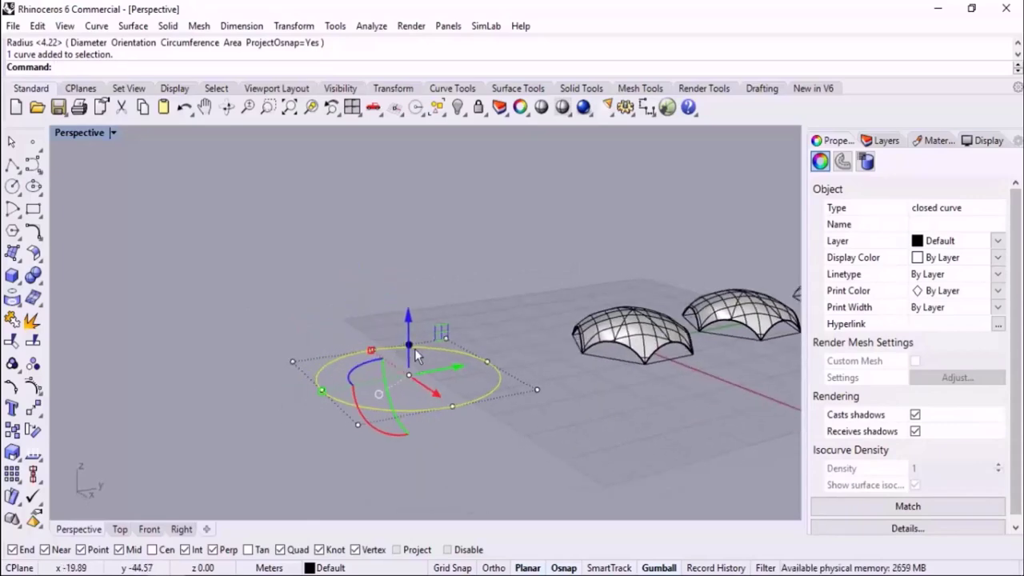
Step: Extrude the circle vertically into an open cylinder
{"action": "left_click_drag", "start_coordinate": [406, 344], "coordinate": [403, 184]}
{"action": "left_click", "coordinate": [564, 205]}
{"action": "mouse_move", "coordinate": [568, 208]}
{"action": "right_mouse_down"}
{"action": "mouse_move", "coordinate": [527, 249]}
{"action": "mouse_move", "coordinate": [475, 268]}
{"action": "right_mouse_up"}
Step: Turn on the control points of the cylinder extrusion
{"action": "left_click", "coordinate": [420, 337]}
{"action": "right_click_drag", "start_coordinate": [378, 295], "coordinate": [371, 273]}
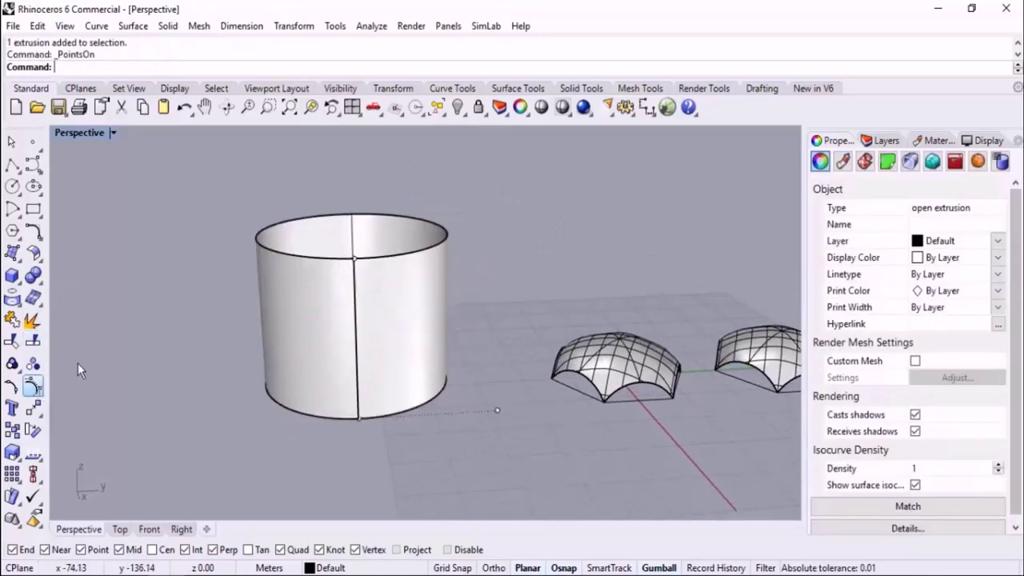
{"action": "left_click", "coordinate": [33, 386]}
{"action": "key", "text": "Escape"}
Step: Explode the cylinder extrusion into a plain surface and turn on its control points
{"action": "left_click", "coordinate": [349, 304]}
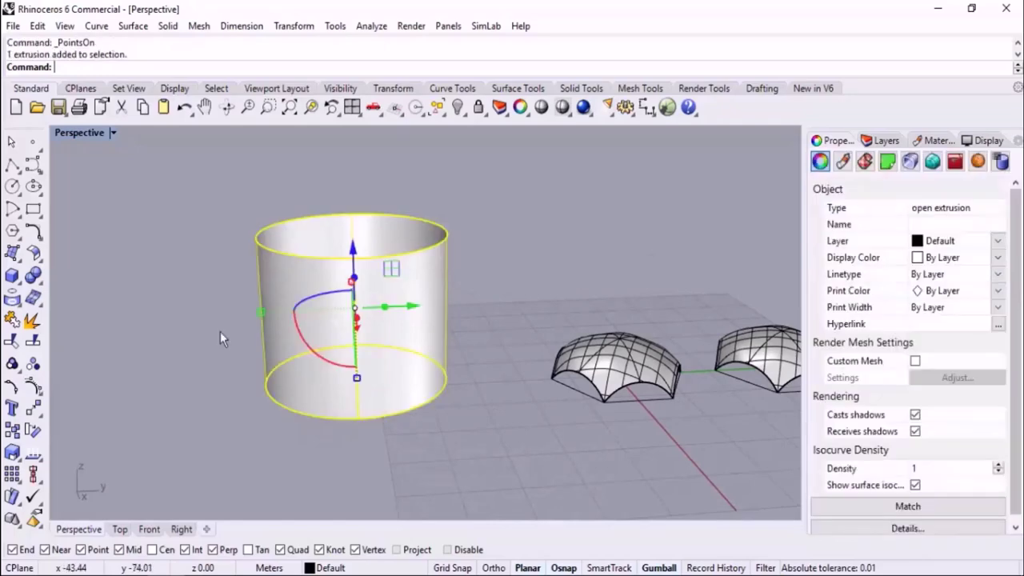
{"action": "left_click", "coordinate": [33, 320]}
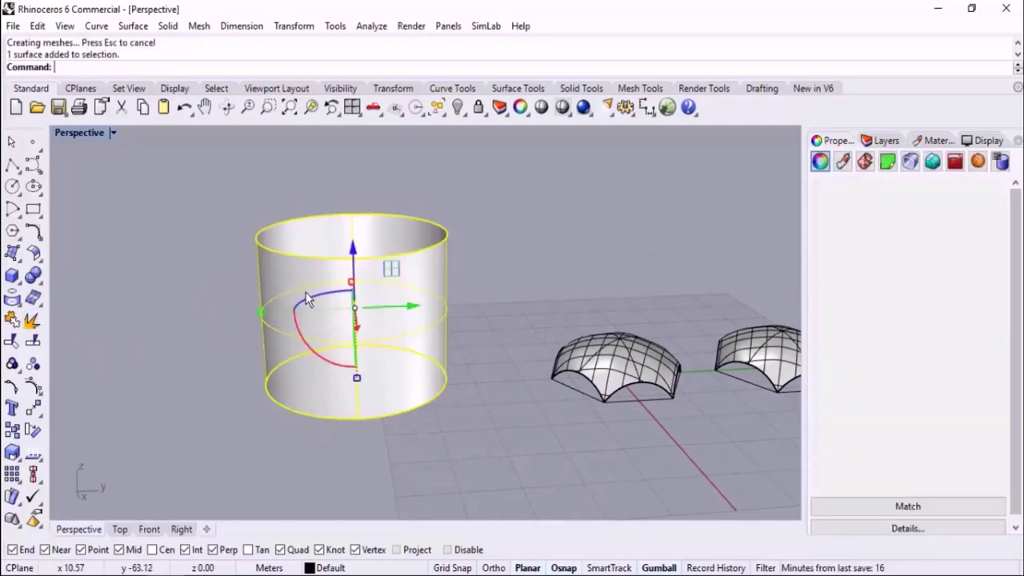
{"action": "left_click", "coordinate": [33, 386]}
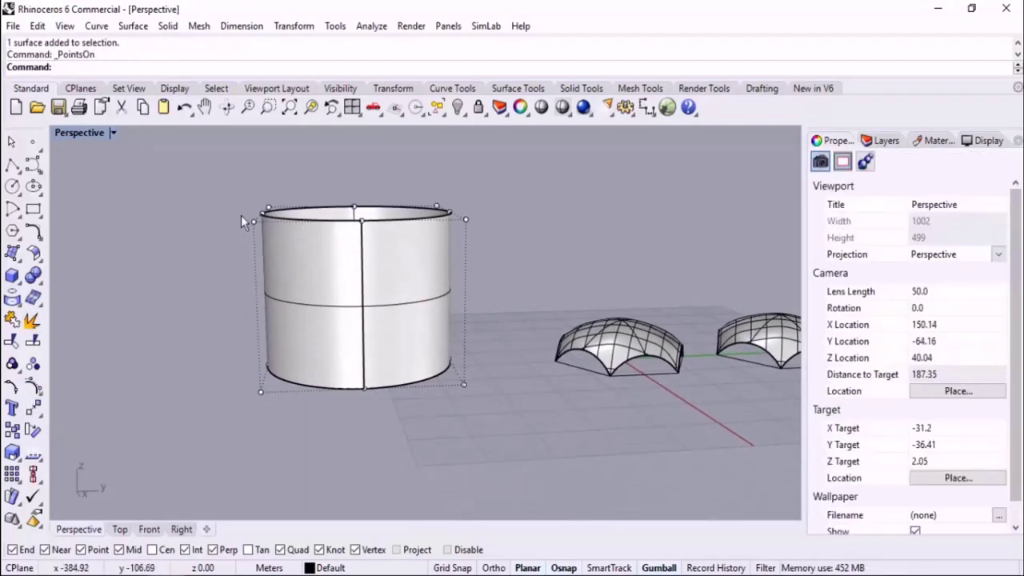
Step: Lower two control points on the cylinder's top rim to make the rim wavy
{"action": "left_click", "coordinate": [254, 219]}
{"action": "left_click_drag", "start_coordinate": [251, 181], "coordinate": [253, 218]}
{"action": "mouse_move", "coordinate": [425, 197]}
{"action": "right_mouse_down"}
{"action": "mouse_move", "coordinate": [429, 216]}
{"action": "mouse_move", "coordinate": [439, 207]}
{"action": "right_mouse_up"}
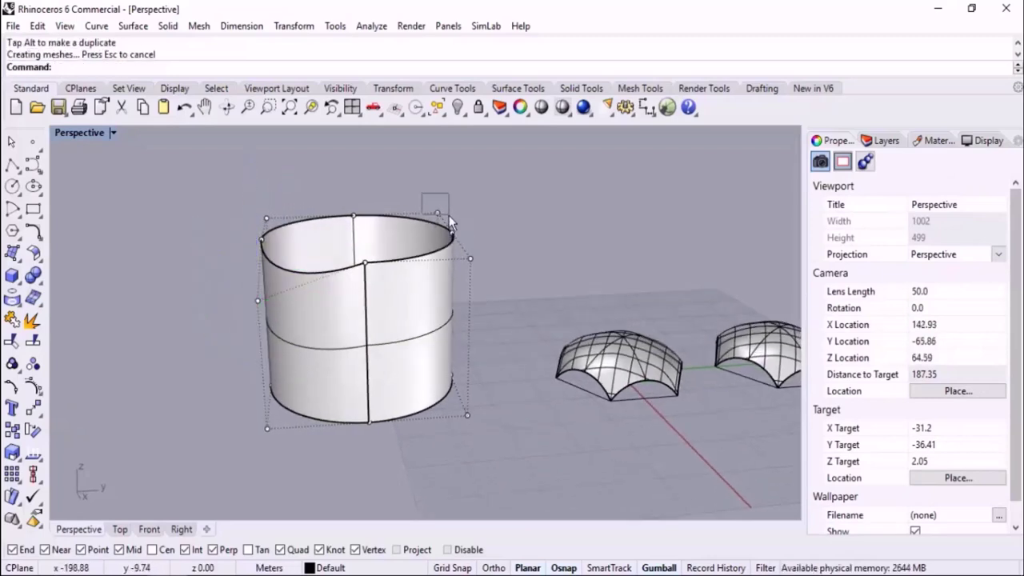
{"action": "left_click", "coordinate": [437, 213]}
{"action": "left_click_drag", "start_coordinate": [438, 192], "coordinate": [455, 229]}
{"action": "mouse_move", "coordinate": [456, 229]}
{"action": "right_mouse_down"}
{"action": "mouse_move", "coordinate": [504, 219]}
{"action": "mouse_move", "coordinate": [448, 240]}
{"action": "right_mouse_up"}
Step: Raise another control point on the cylinder's wavy top rim and turn off the control points
{"action": "scroll", "coordinate": [497, 224], "scroll_direction": "up", "scroll_amount": 4}
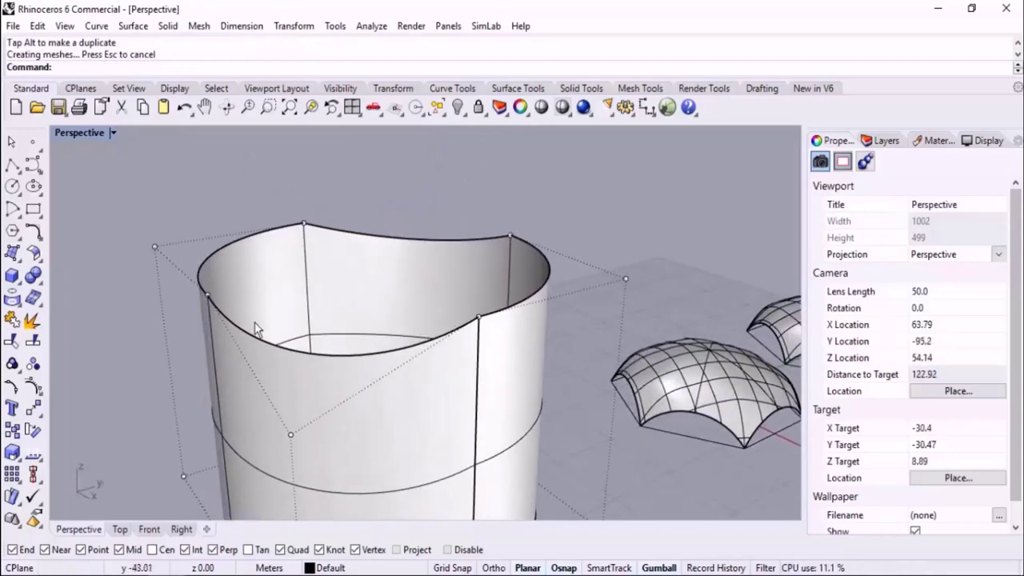
{"action": "right_click_drag", "start_coordinate": [349, 275], "coordinate": [188, 239]}
{"action": "left_click", "coordinate": [185, 239]}
{"action": "left_click_drag", "start_coordinate": [181, 204], "coordinate": [184, 160]}
{"action": "right_click_drag", "start_coordinate": [496, 247], "coordinate": [594, 201]}
{"action": "key", "text": "Escape"}
{"action": "key", "text": "Escape"}
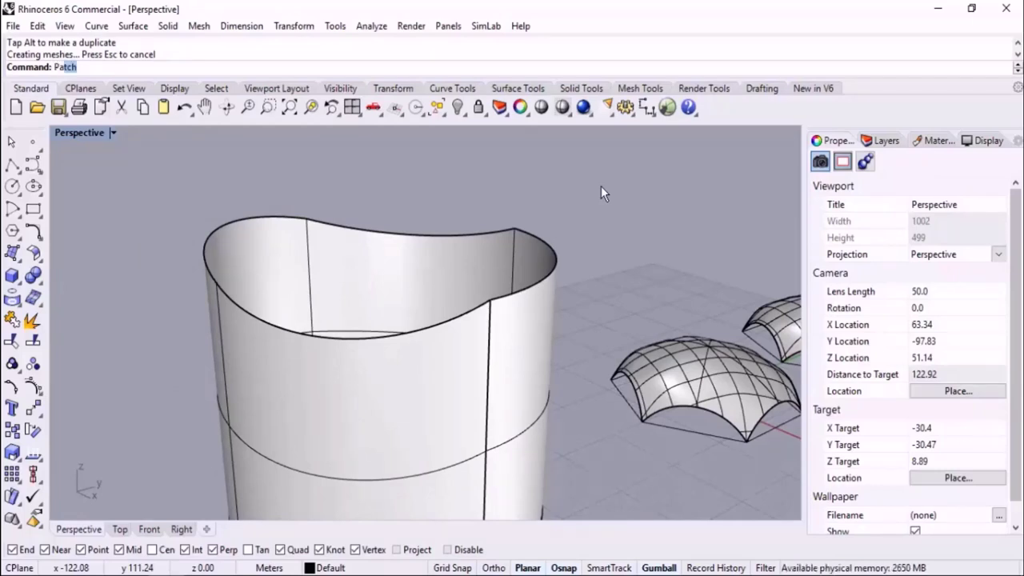
Step: Start a Patch from the cylinder's top edge and preview it with 10 U and 10 V spans and Automatic trim
{"action": "key", "text": "Return"}
{"action": "right_click_drag", "start_coordinate": [568, 222], "coordinate": [500, 226]}
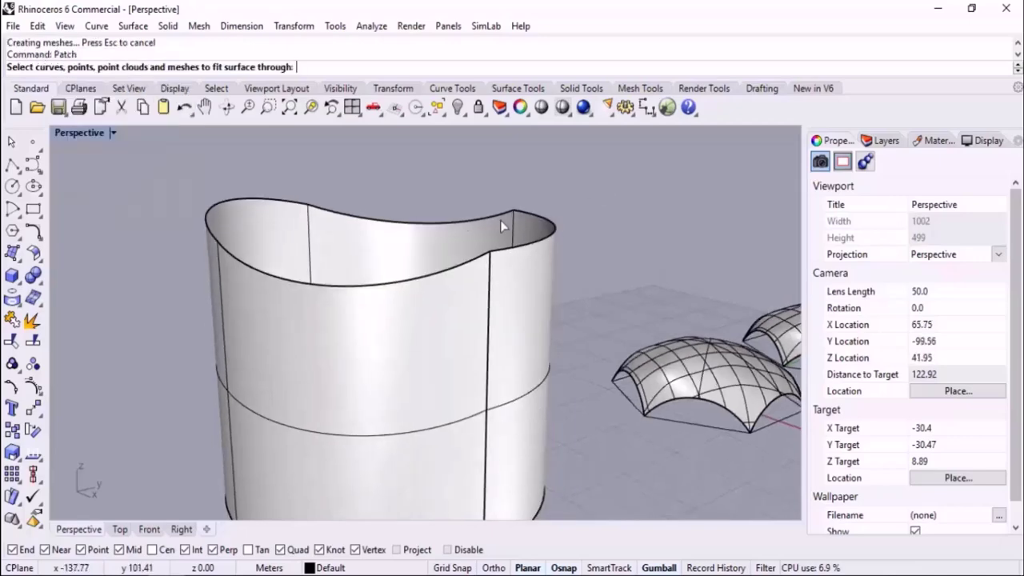
{"action": "left_click", "coordinate": [459, 224]}
{"action": "mouse_move", "coordinate": [581, 245]}
{"action": "right_mouse_down"}
{"action": "mouse_move", "coordinate": [577, 231]}
{"action": "mouse_move", "coordinate": [582, 240]}
{"action": "right_mouse_up"}
{"action": "right_click", "coordinate": [583, 241]}
{"action": "left_click_drag", "start_coordinate": [552, 141], "coordinate": [678, 140]}
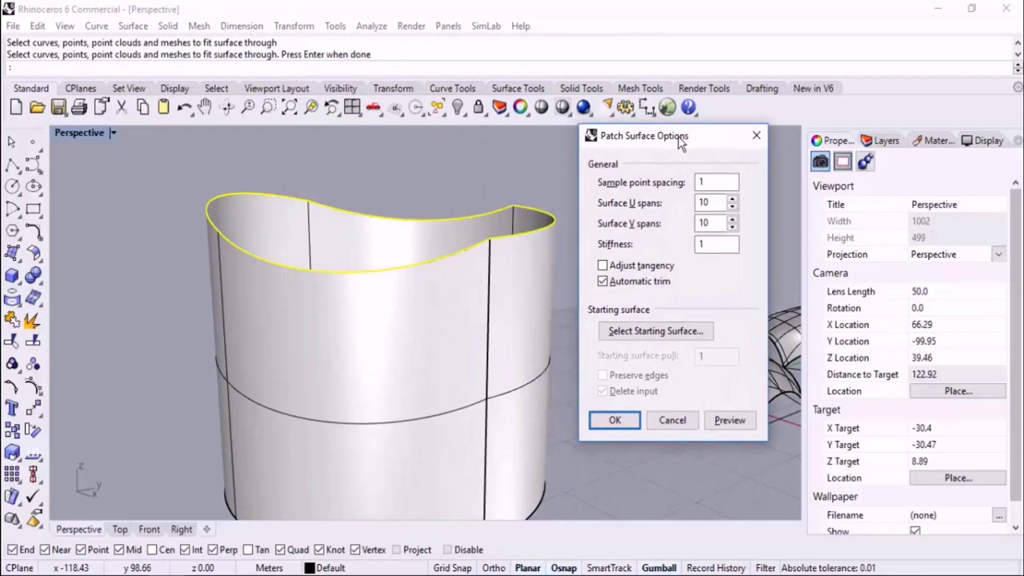
{"action": "left_click", "coordinate": [729, 422]}
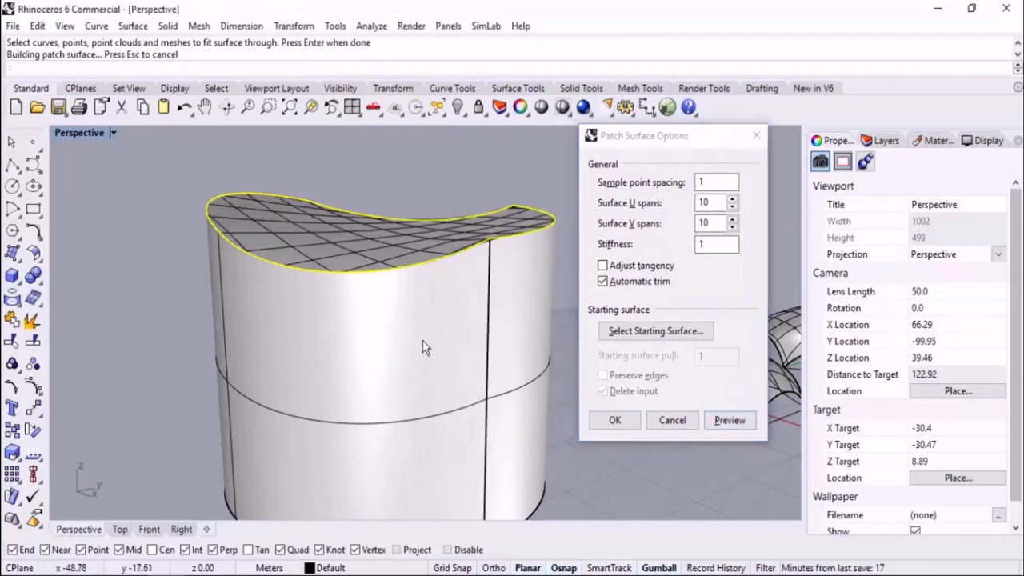
Step: Enable Adjust tangency for the rim patch, preview it, and inspect the cap from the side
{"action": "scroll", "coordinate": [256, 309], "scroll_direction": "down", "scroll_amount": 5}
{"action": "scroll", "coordinate": [418, 223], "scroll_direction": "up", "scroll_amount": 2}
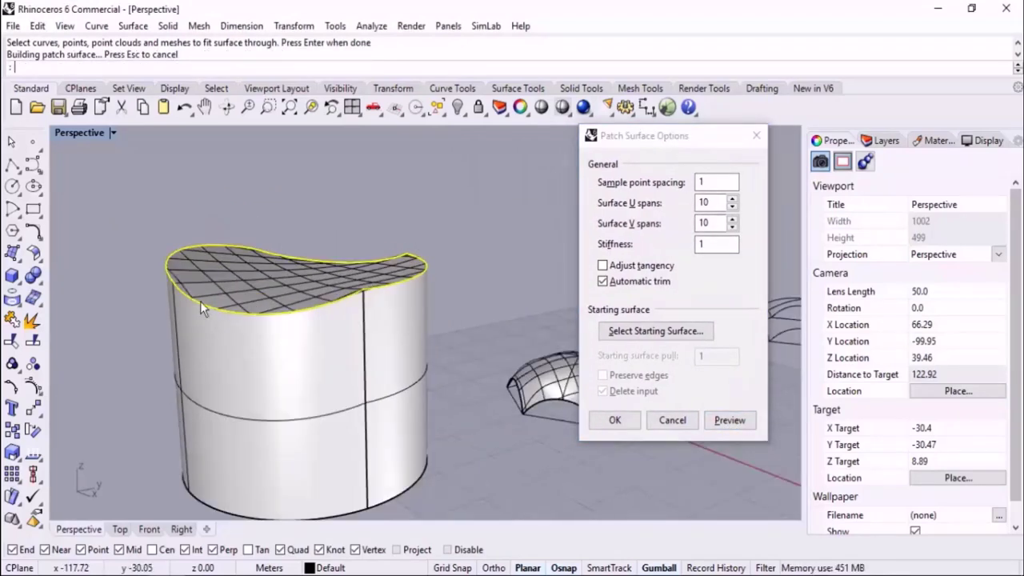
{"action": "scroll", "coordinate": [200, 301], "scroll_direction": "up", "scroll_amount": 2}
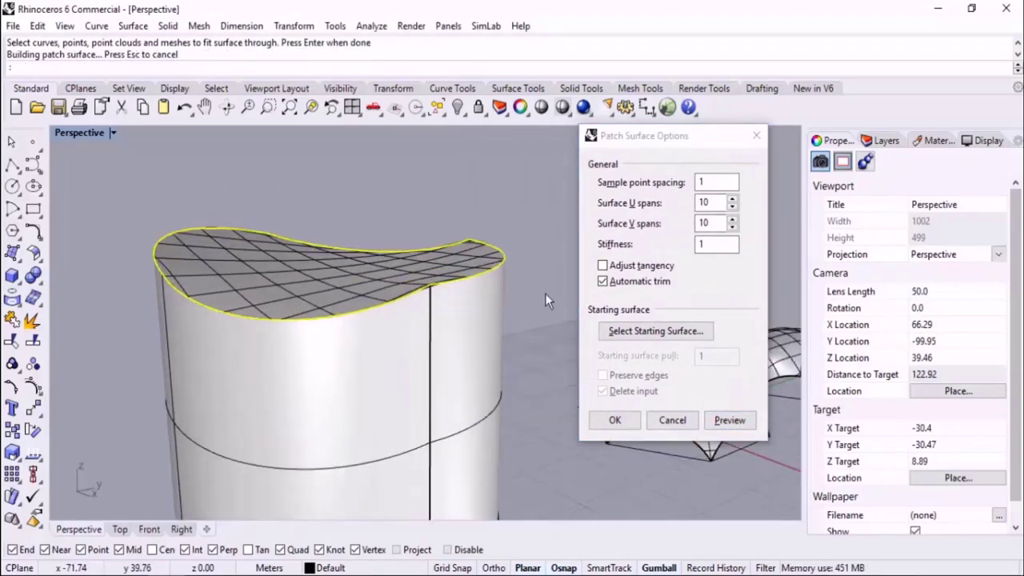
{"action": "left_click", "coordinate": [658, 268]}
{"action": "left_click", "coordinate": [728, 420]}
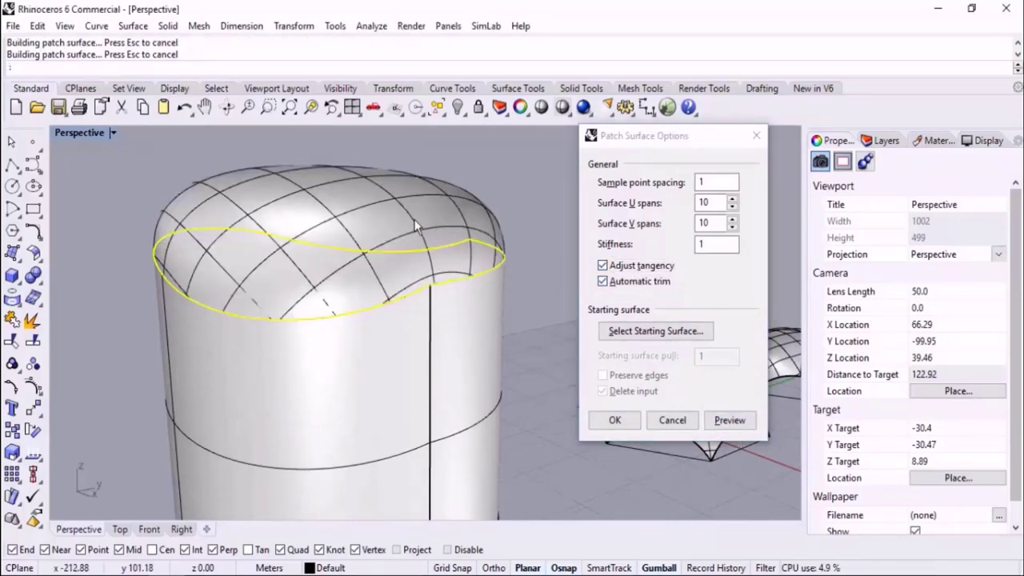
{"action": "scroll", "coordinate": [480, 271], "scroll_direction": "down", "scroll_amount": 3}
{"action": "right_click_drag", "start_coordinate": [449, 266], "coordinate": [489, 227]}
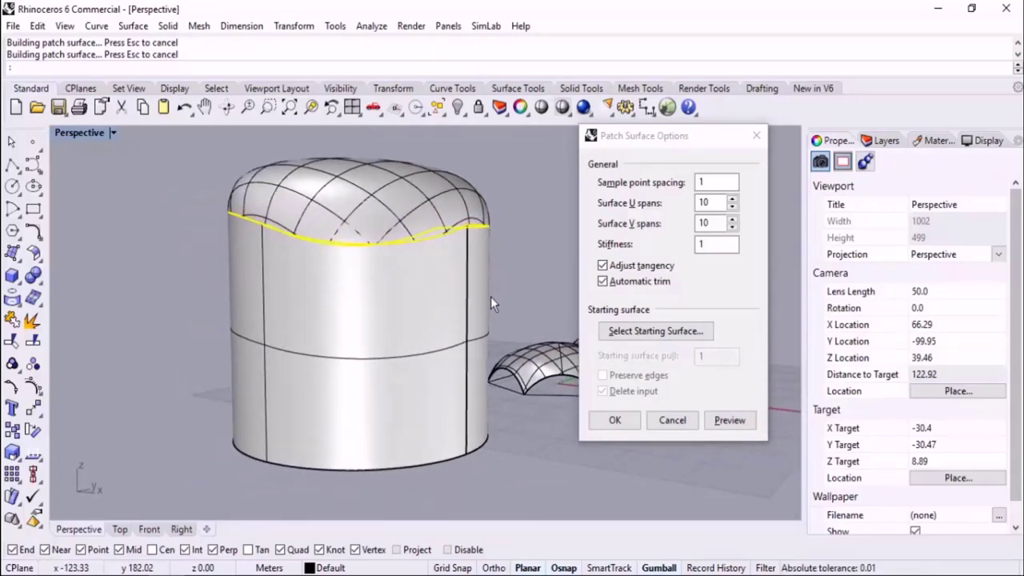
Step: Compare the cap previews with Adjust tangency off and on again
{"action": "left_click", "coordinate": [658, 272]}
{"action": "left_click", "coordinate": [728, 422]}
{"action": "right_click_drag", "start_coordinate": [466, 263], "coordinate": [438, 286]}
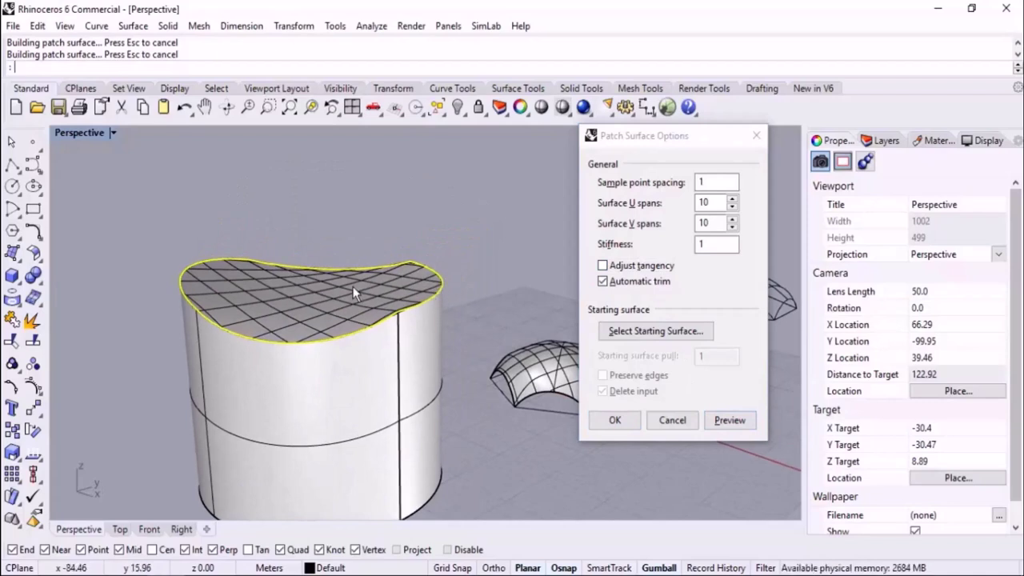
{"action": "left_click", "coordinate": [632, 269]}
{"action": "left_click", "coordinate": [729, 420]}
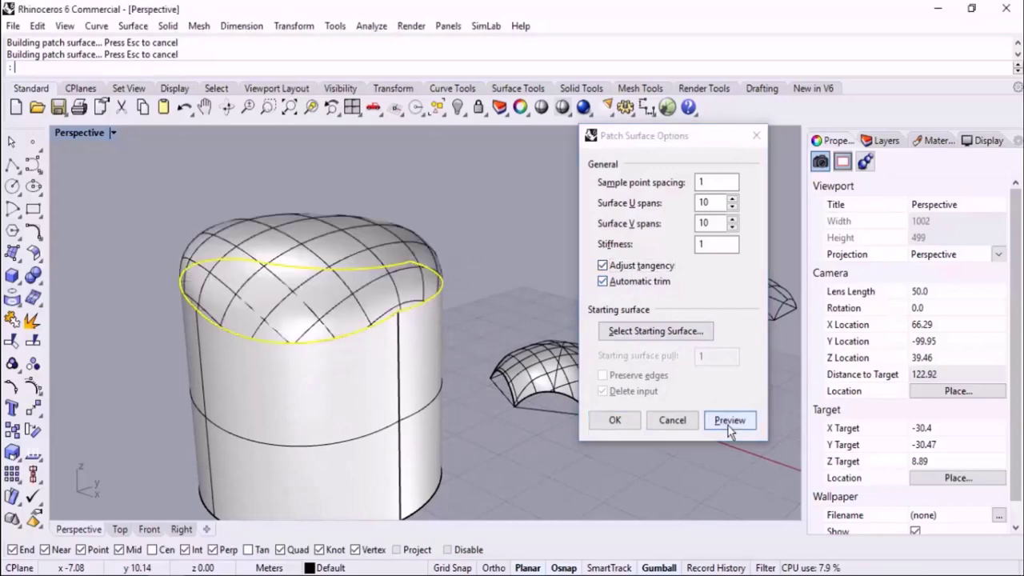
Step: Accept the tangent patch and show the perspective view in Rendered display mode
{"action": "left_click", "coordinate": [614, 419]}
{"action": "middle_click", "coordinate": [498, 231]}
{"action": "left_click", "coordinate": [499, 230]}
{"action": "right_click_drag", "start_coordinate": [492, 280], "coordinate": [391, 256]}
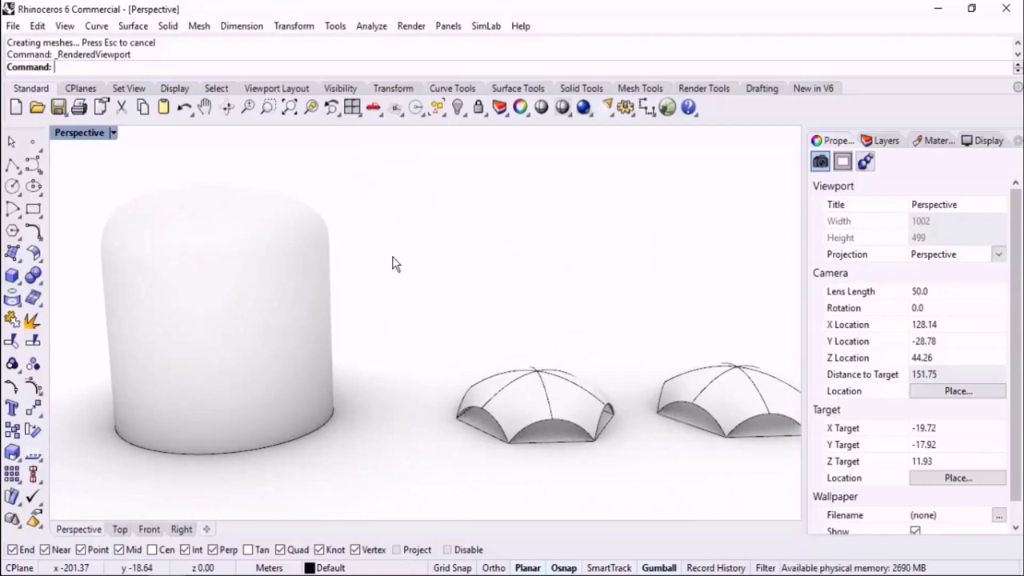
{"action": "scroll", "coordinate": [392, 268], "scroll_direction": "down", "scroll_amount": 4}
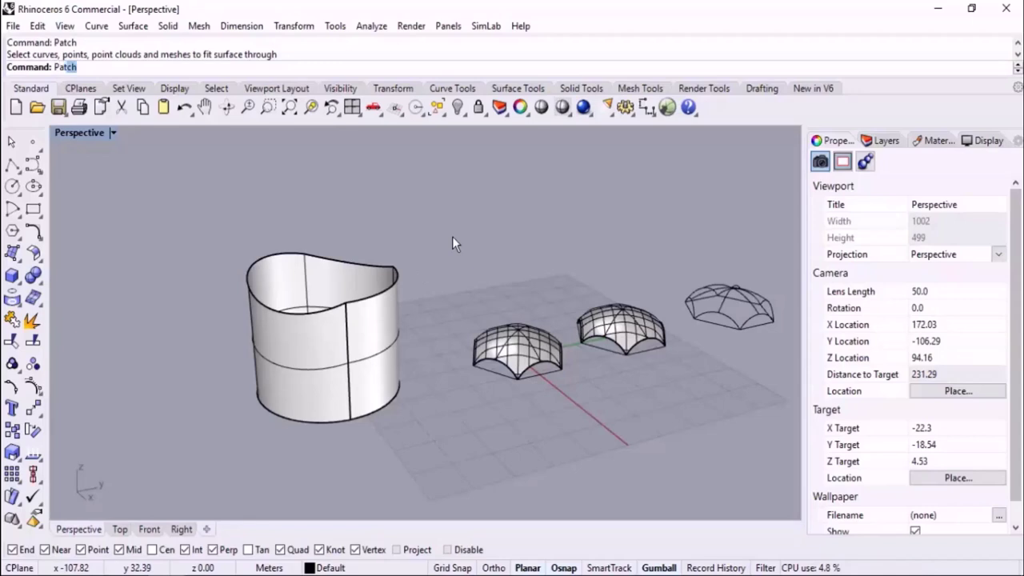
Step: Try moving the open cylinder away from its place and undo the move
{"action": "key", "text": "Return"}
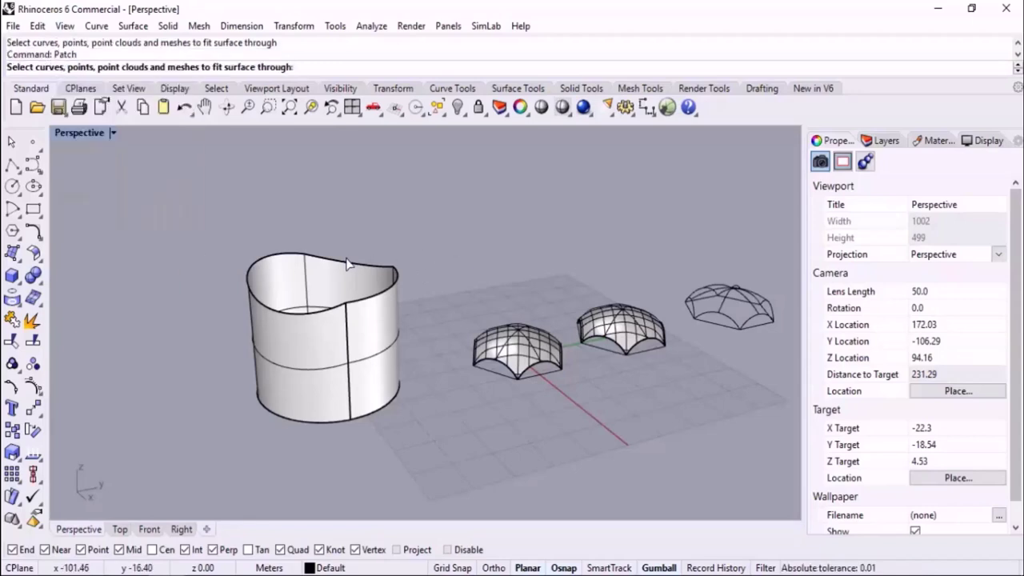
{"action": "key", "text": "Escape"}
{"action": "left_click", "coordinate": [382, 342]}
{"action": "left_click_drag", "start_coordinate": [380, 322], "coordinate": [189, 348]}
{"action": "key", "text": "ctrl+z"}
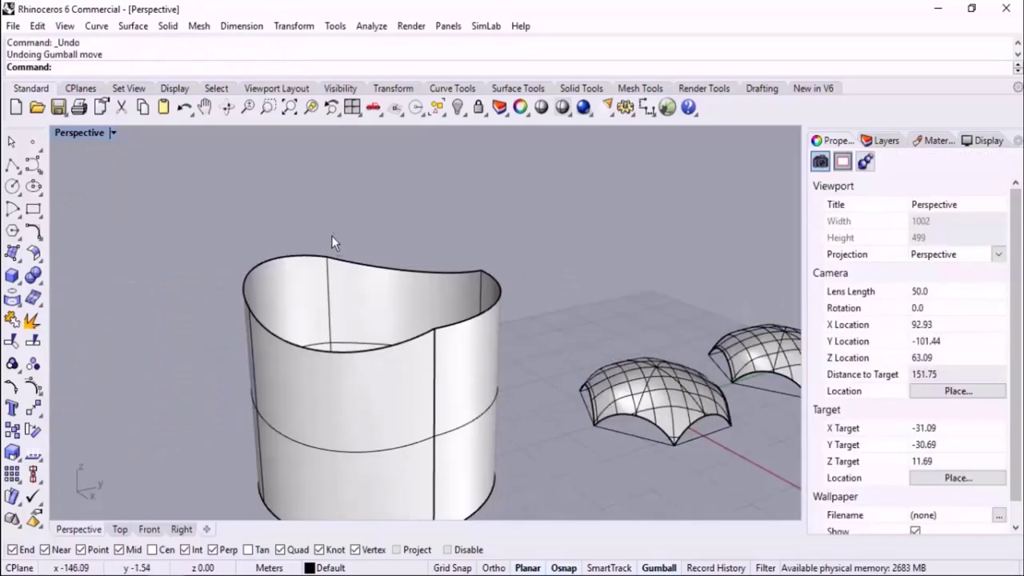
{"action": "scroll", "coordinate": [331, 237], "scroll_direction": "down", "scroll_amount": 4}
{"action": "right_click_drag", "start_coordinate": [368, 296], "coordinate": [359, 292]}
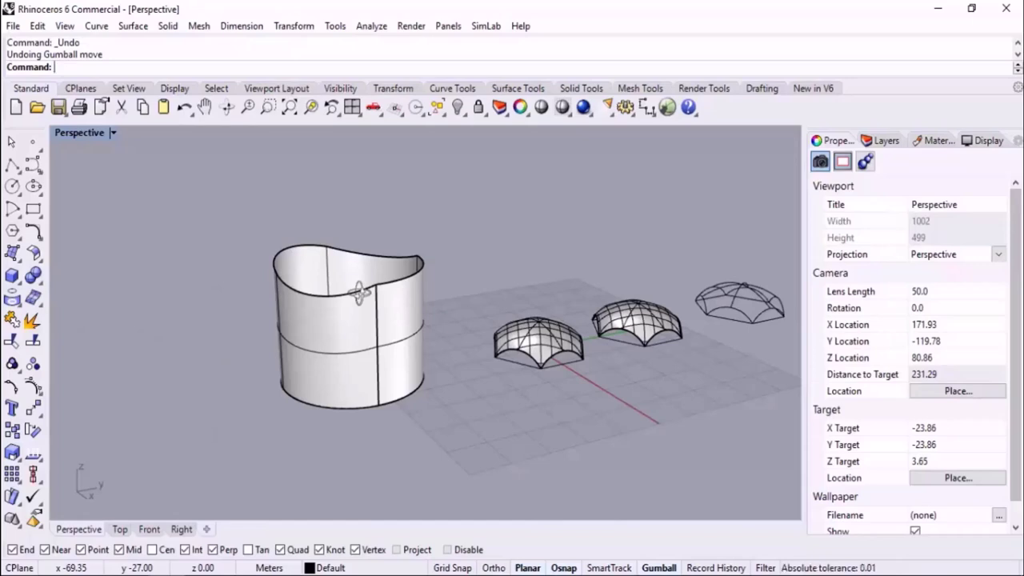
Step: Patch the cylinder's top edge with 10 U and 10 V spans, Adjust tangency and Automatic trim
{"action": "scroll", "coordinate": [320, 249], "scroll_direction": "up", "scroll_amount": 3}
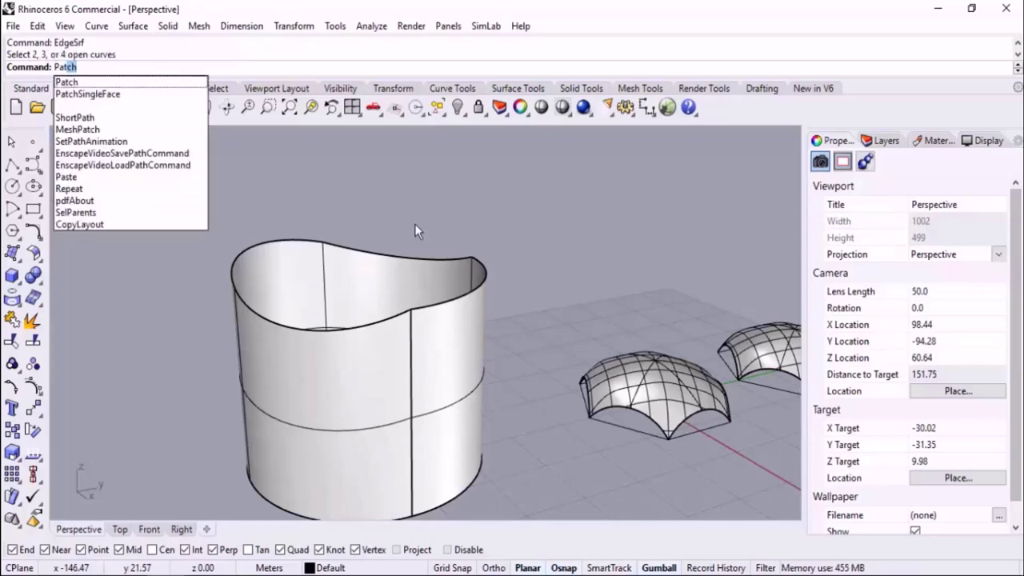
{"action": "key", "text": "Return"}
{"action": "left_click", "coordinate": [379, 254]}
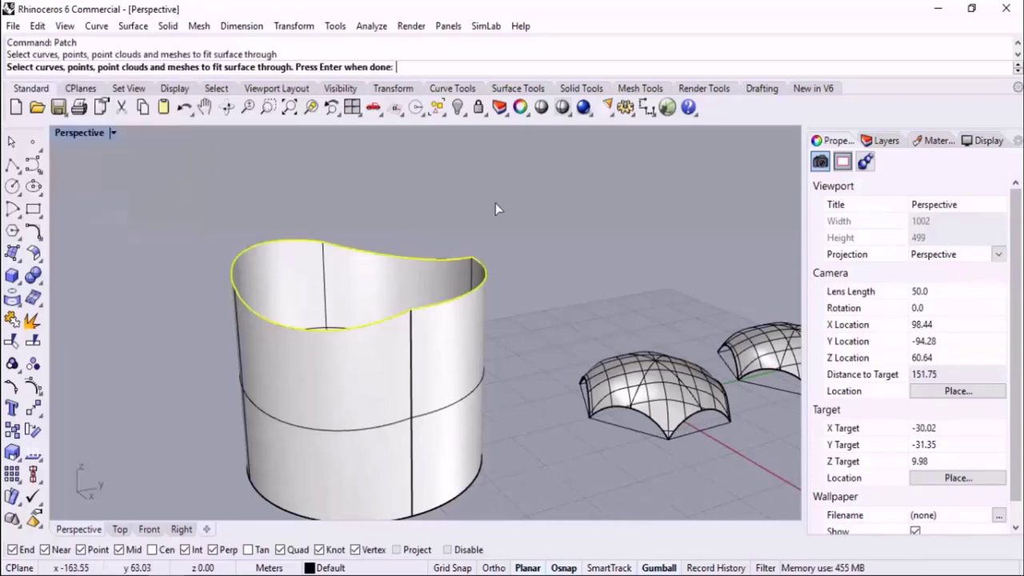
{"action": "key", "text": "Return"}
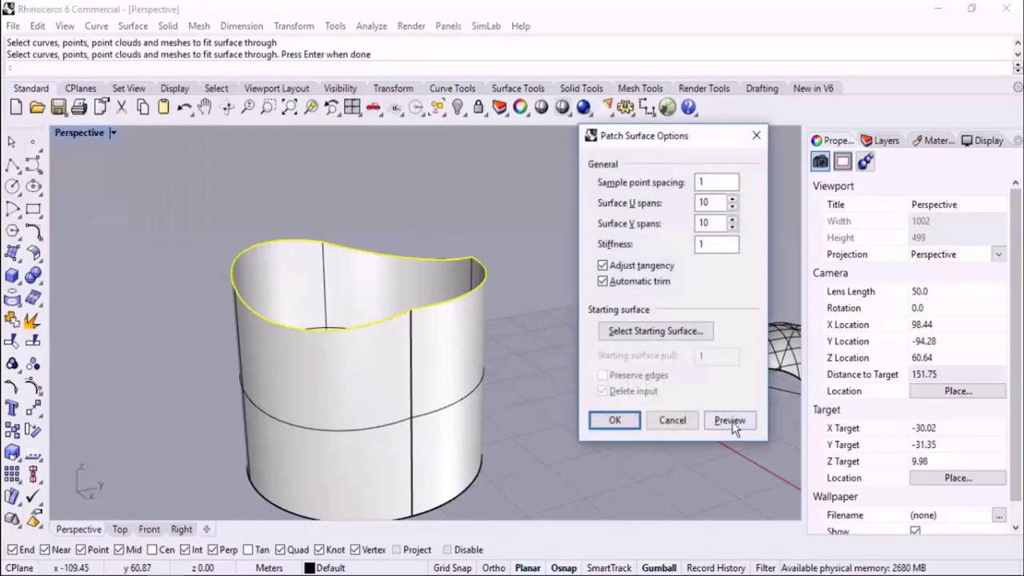
{"action": "left_click", "coordinate": [732, 421]}
{"action": "left_click", "coordinate": [614, 420]}
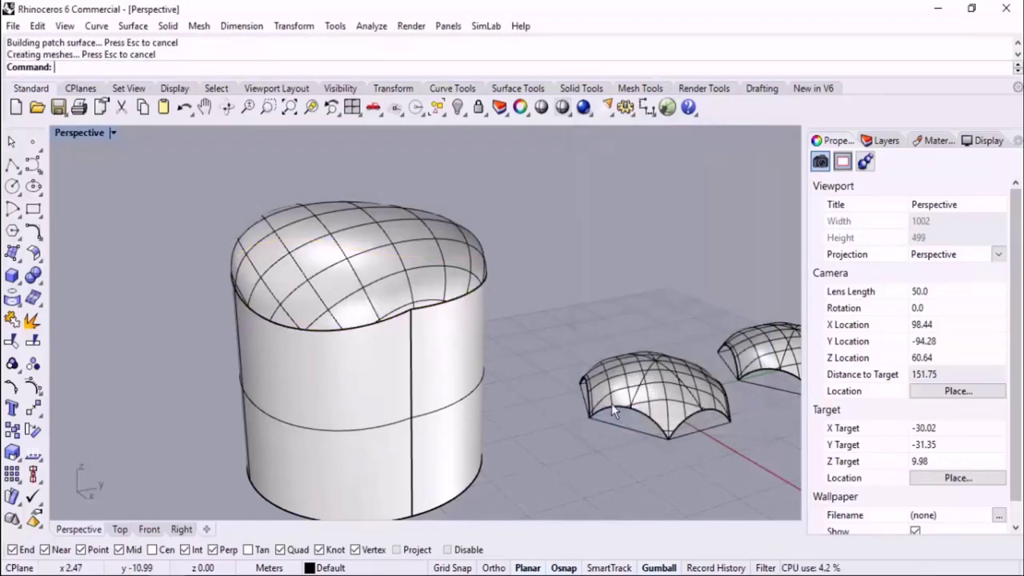
Step: Undo the last deletion, and delete the capped cylinder and the two patched roofs, leaving the wireframe roof
{"action": "scroll", "coordinate": [388, 304], "scroll_direction": "down", "scroll_amount": 5}
{"action": "scroll", "coordinate": [388, 304], "scroll_direction": "down", "scroll_amount": 3}
{"action": "right_click_drag", "start_coordinate": [376, 303], "coordinate": [314, 301]}
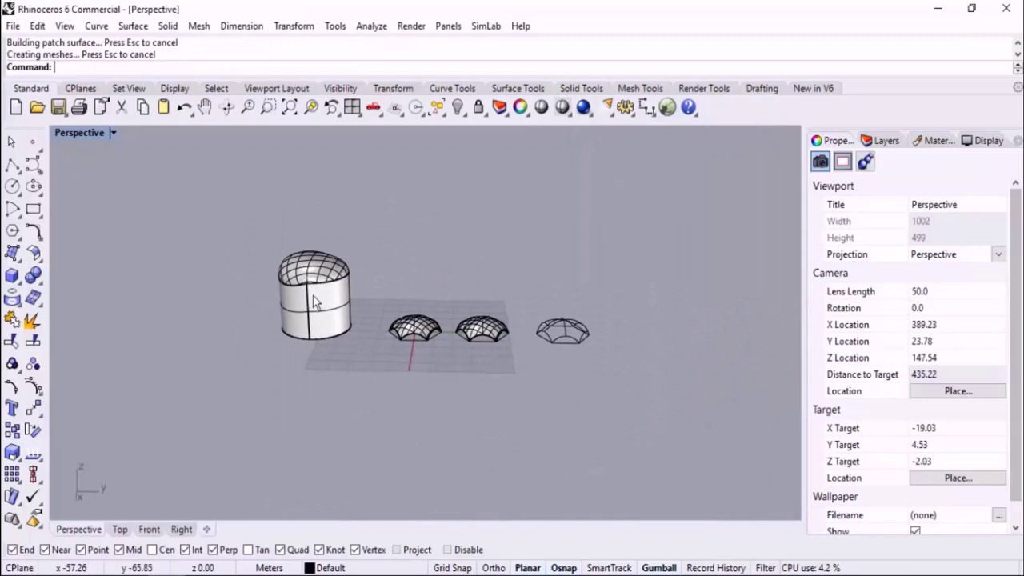
{"action": "key", "text": "ctrl+z"}
{"action": "scroll", "coordinate": [630, 371], "scroll_direction": "up", "scroll_amount": 2}
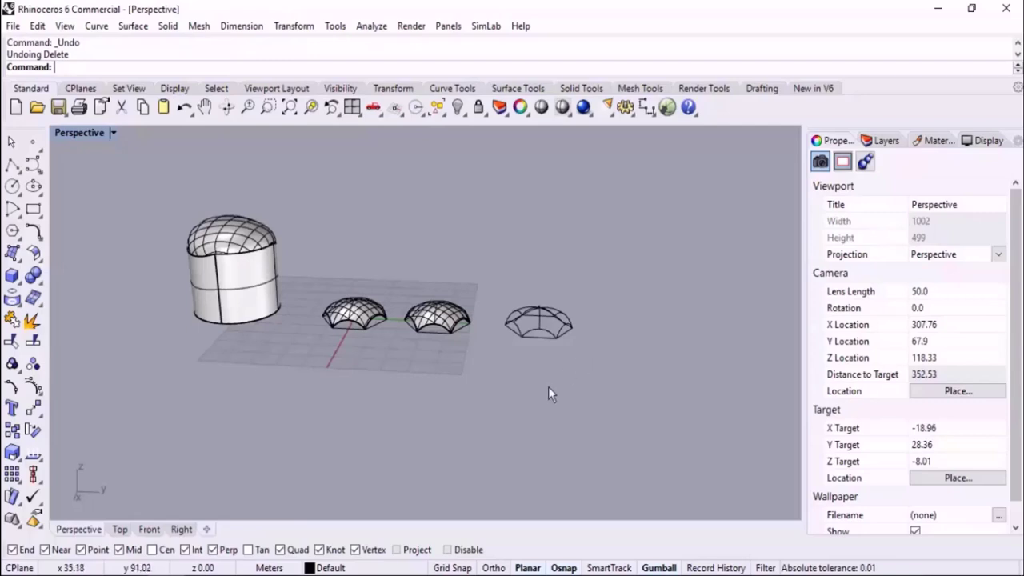
{"action": "left_click_drag", "start_coordinate": [479, 186], "coordinate": [152, 430]}
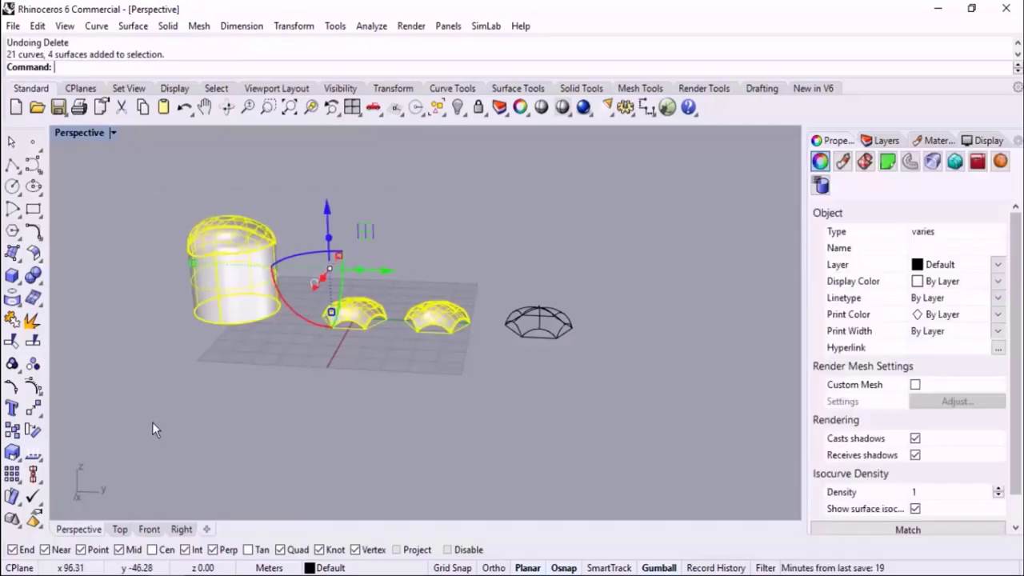
{"action": "key", "text": "Delete"}
Step: Draw a closed, rounded interpolated curve on the ground plane over the grid area
{"action": "scroll", "coordinate": [498, 368], "scroll_direction": "down", "scroll_amount": 6}
{"action": "scroll", "coordinate": [405, 308], "scroll_direction": "up", "scroll_amount": 8}
{"action": "right_click_drag", "start_coordinate": [446, 309], "coordinate": [430, 374]}
{"action": "middle_click", "coordinate": [410, 382]}
{"action": "left_click", "coordinate": [430, 362]}
{"action": "left_click", "coordinate": [345, 416]}
{"action": "left_click", "coordinate": [300, 350]}
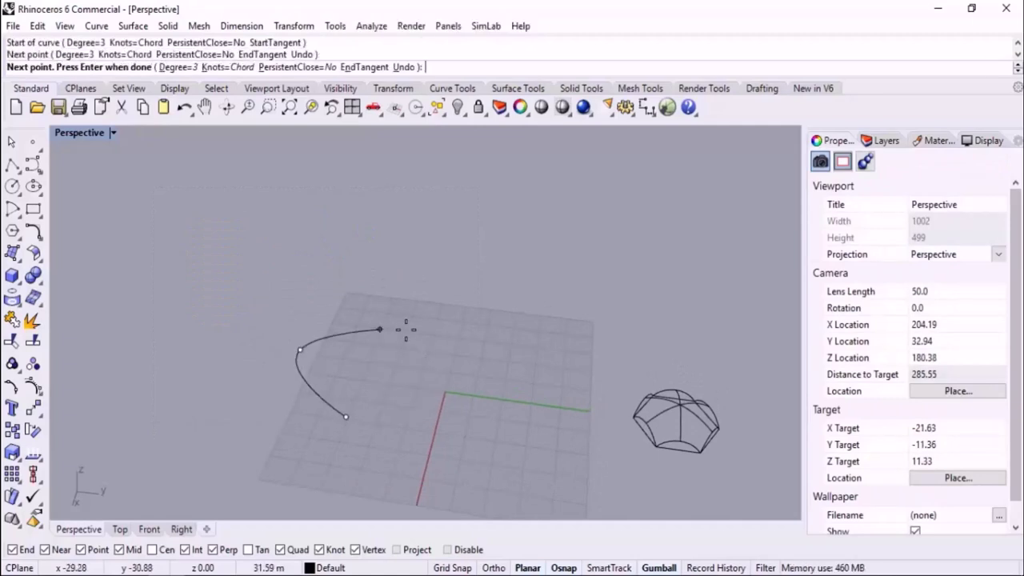
{"action": "left_click", "coordinate": [452, 327]}
{"action": "left_click", "coordinate": [489, 372]}
{"action": "left_click", "coordinate": [418, 429]}
{"action": "left_click", "coordinate": [347, 417]}
Step: Lower two control points of the closed curve so that it bends out of the ground plane
{"action": "right_click_drag", "start_coordinate": [346, 417], "coordinate": [430, 385]}
{"action": "left_click", "coordinate": [418, 400]}
{"action": "right_click_drag", "start_coordinate": [409, 424], "coordinate": [427, 398]}
{"action": "left_click_drag", "start_coordinate": [343, 387], "coordinate": [364, 366]}
{"action": "left_click_drag", "start_coordinate": [360, 318], "coordinate": [361, 352]}
{"action": "left_click_drag", "start_coordinate": [417, 322], "coordinate": [448, 350]}
{"action": "left_click_drag", "start_coordinate": [435, 283], "coordinate": [441, 347]}
{"action": "right_click_drag", "start_coordinate": [569, 418], "coordinate": [451, 467]}
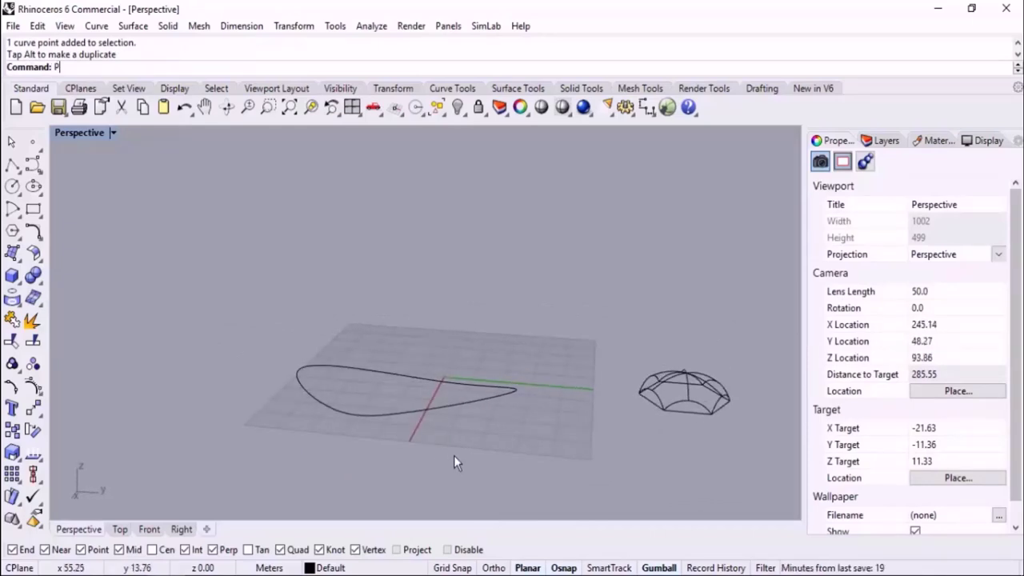
Step: Patch the bent closed curve using the current Patch options
{"action": "key", "text": "Return"}
{"action": "left_click", "coordinate": [385, 415]}
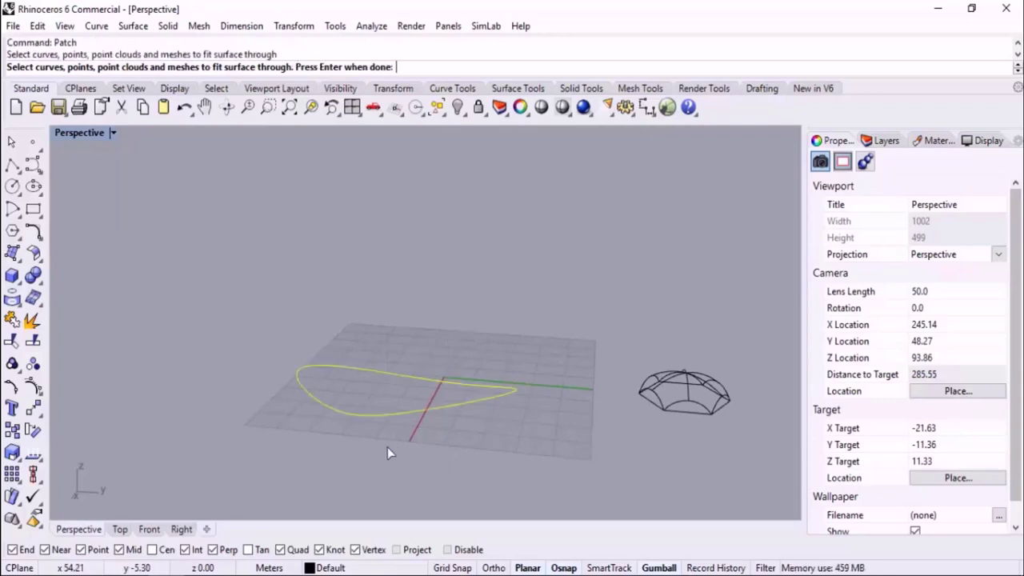
{"action": "key", "text": "Return"}
{"action": "key", "text": "Return"}
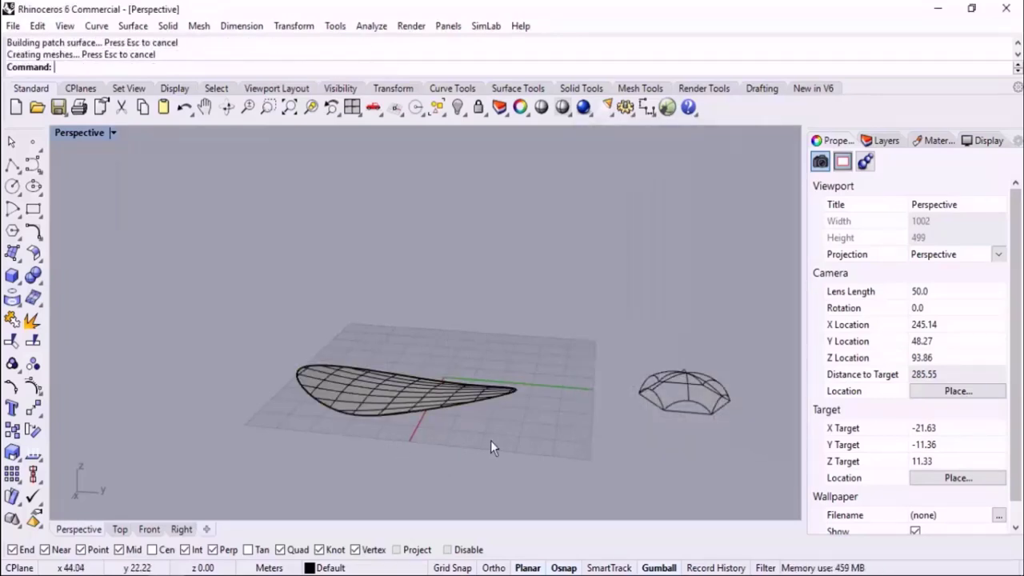
{"action": "scroll", "coordinate": [367, 320], "scroll_direction": "down", "scroll_amount": 4}
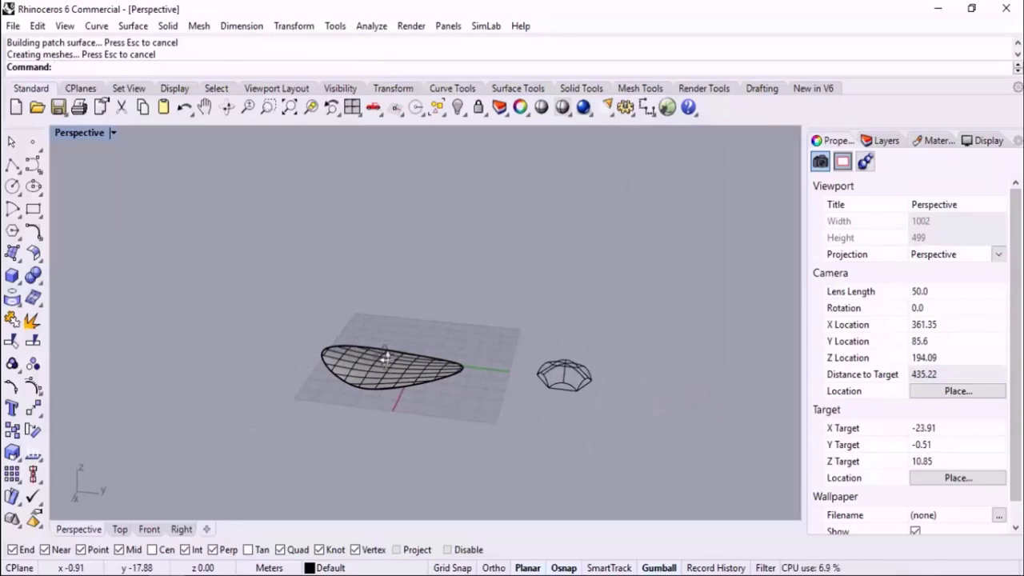
{"action": "right_click_drag", "start_coordinate": [432, 313], "coordinate": [454, 367]}
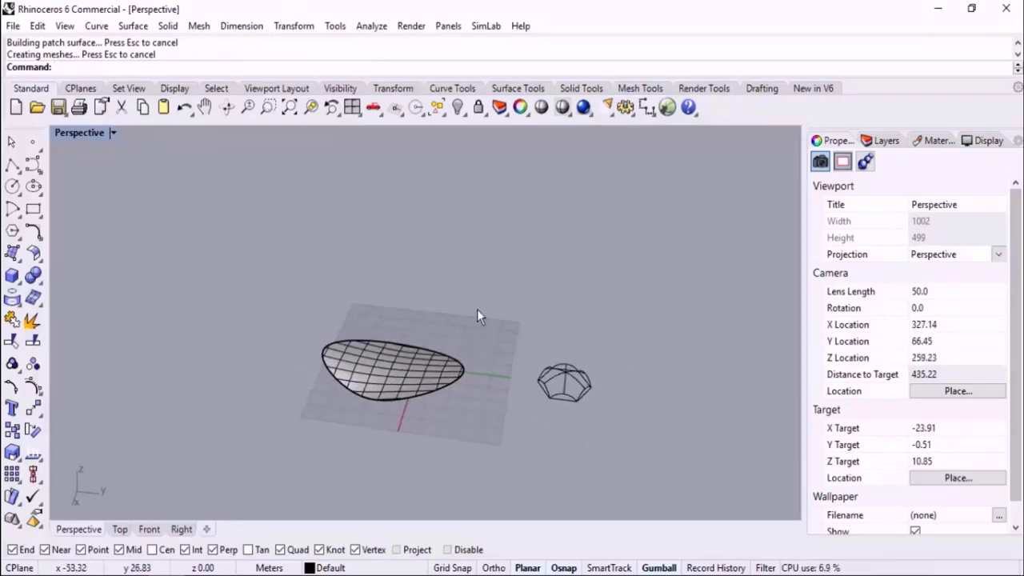
Step: Draw an open, three-point interpolated curve in the empty area beyond the wireframe roof
{"action": "scroll", "coordinate": [408, 253], "scroll_direction": "up", "scroll_amount": 6}
{"action": "scroll", "coordinate": [372, 282], "scroll_direction": "down", "scroll_amount": 10}
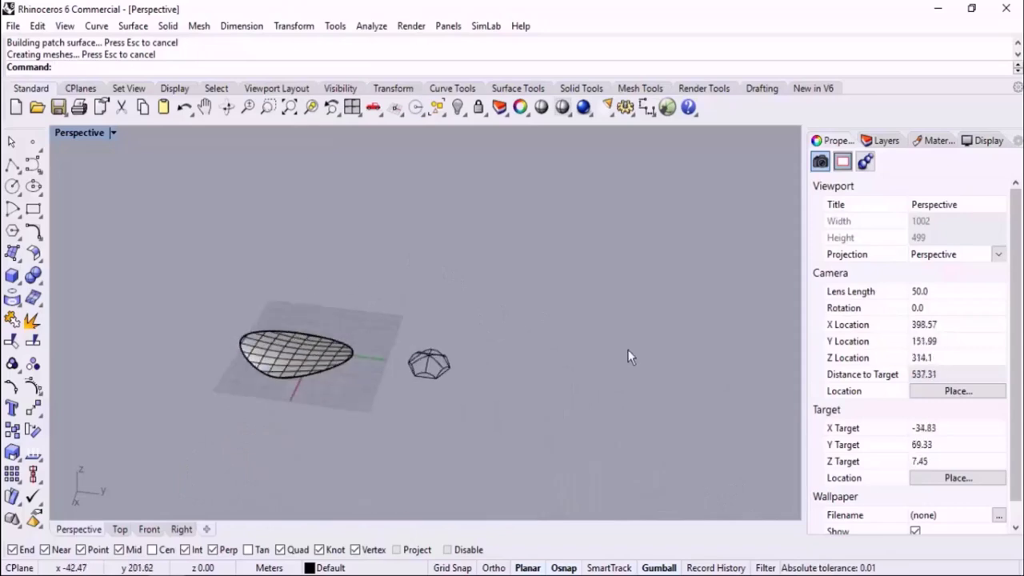
{"action": "scroll", "coordinate": [460, 336], "scroll_direction": "up", "scroll_amount": 6}
{"action": "middle_click", "coordinate": [442, 360]}
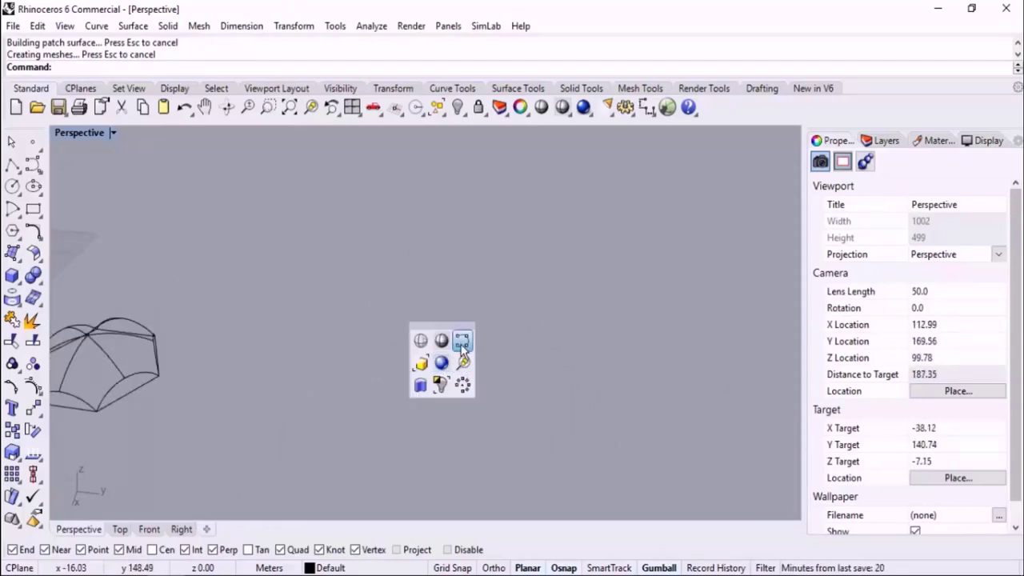
{"action": "left_click", "coordinate": [461, 344]}
{"action": "left_click", "coordinate": [282, 402]}
{"action": "left_click", "coordinate": [342, 353]}
{"action": "left_click", "coordinate": [383, 257]}
{"action": "right_click", "coordinate": [417, 257]}
Step: Draw two more three-point interpolated curves end to end, starting from the first curve's upper end
{"action": "left_click", "coordinate": [384, 255]}
{"action": "left_click", "coordinate": [535, 265]}
{"action": "left_click", "coordinate": [609, 334]}
{"action": "right_click", "coordinate": [625, 345]}
{"action": "right_click", "coordinate": [620, 340]}
{"action": "left_click", "coordinate": [608, 334]}
{"action": "left_click", "coordinate": [530, 376]}
{"action": "left_click", "coordinate": [528, 464]}
{"action": "right_click", "coordinate": [529, 466]}
Step: Draw the fourth and fifth interpolated curves end to end, closing the five-cornered outline at the first curve's start
{"action": "left_click", "coordinate": [526, 464]}
{"action": "key", "text": "Escape"}
{"action": "key", "text": "Return"}
{"action": "left_click", "coordinate": [528, 464]}
{"action": "left_click", "coordinate": [454, 491]}
{"action": "left_click", "coordinate": [336, 482]}
{"action": "key", "text": "Return"}
{"action": "key", "text": "Return"}
{"action": "left_click", "coordinate": [336, 482]}
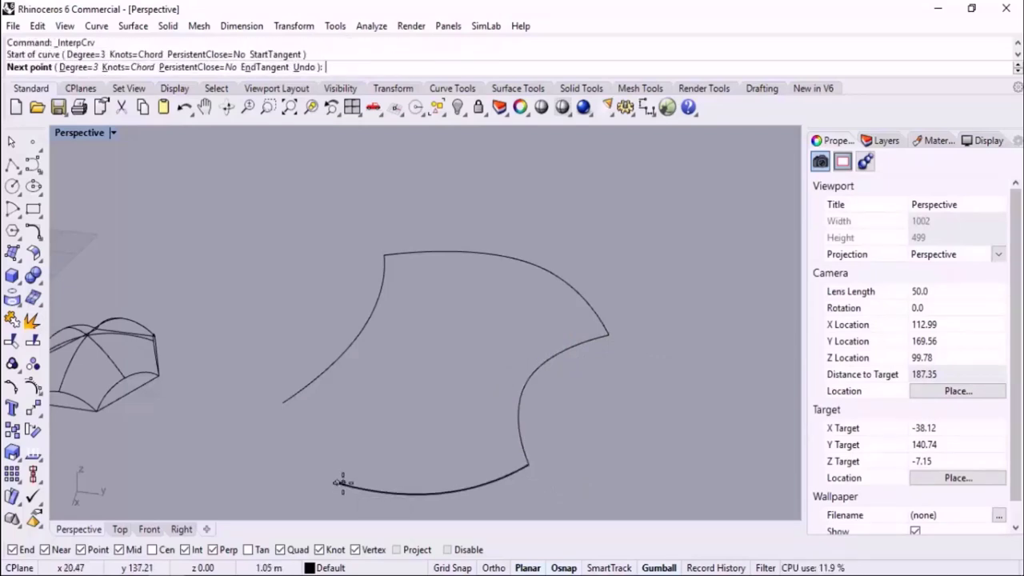
{"action": "left_click", "coordinate": [334, 442]}
{"action": "left_click", "coordinate": [283, 403]}
{"action": "key", "text": "Return"}
Step: Finish the five-curve outline, select all five curves and turn on their control points
{"action": "right_click_drag", "start_coordinate": [370, 410], "coordinate": [602, 254]}
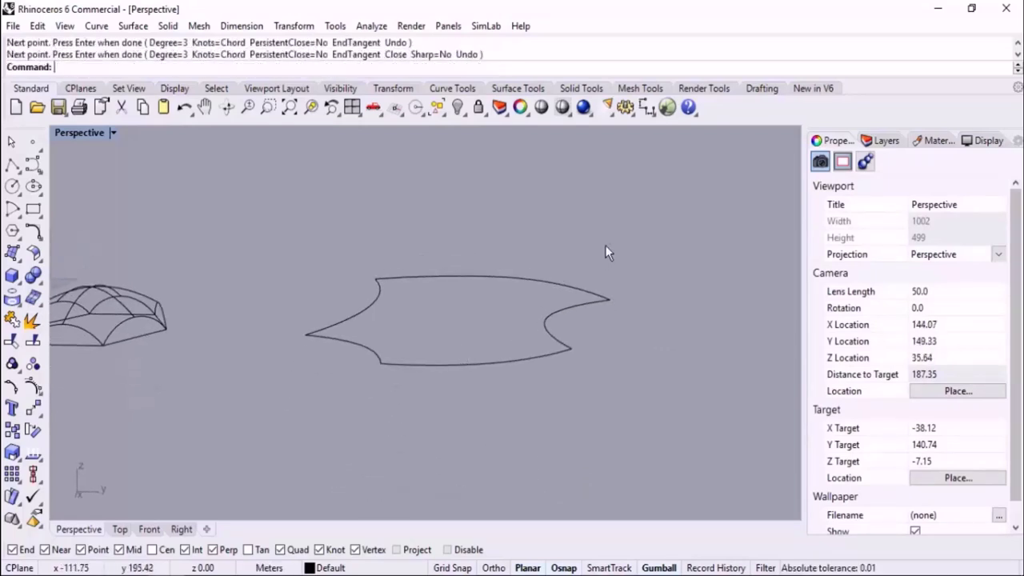
{"action": "left_click_drag", "start_coordinate": [602, 248], "coordinate": [384, 394]}
{"action": "left_click_drag", "start_coordinate": [657, 209], "coordinate": [303, 415]}
{"action": "right_click_drag", "start_coordinate": [194, 368], "coordinate": [189, 395]}
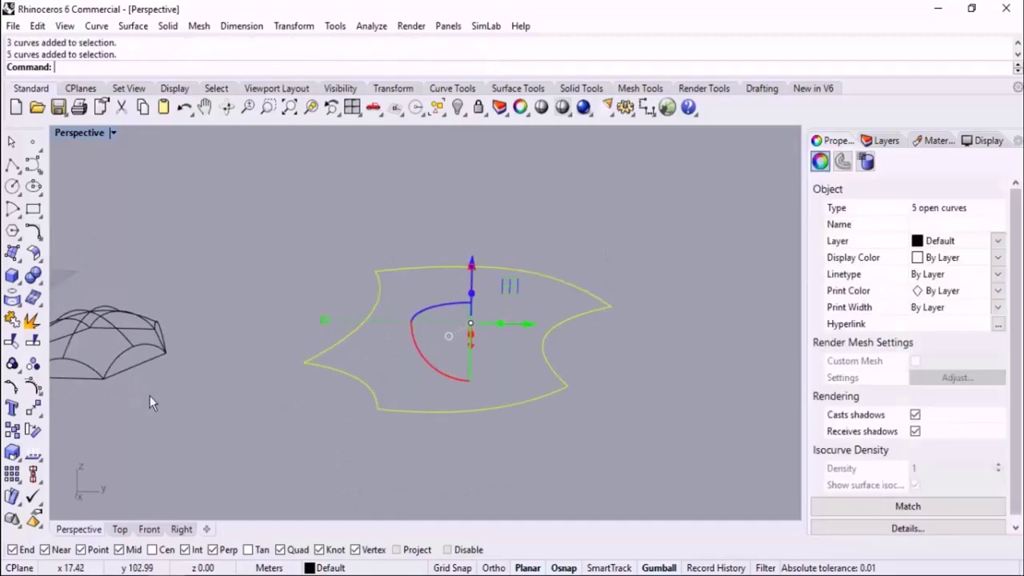
{"action": "left_click", "coordinate": [33, 363]}
{"action": "right_click_drag", "start_coordinate": [124, 373], "coordinate": [363, 325]}
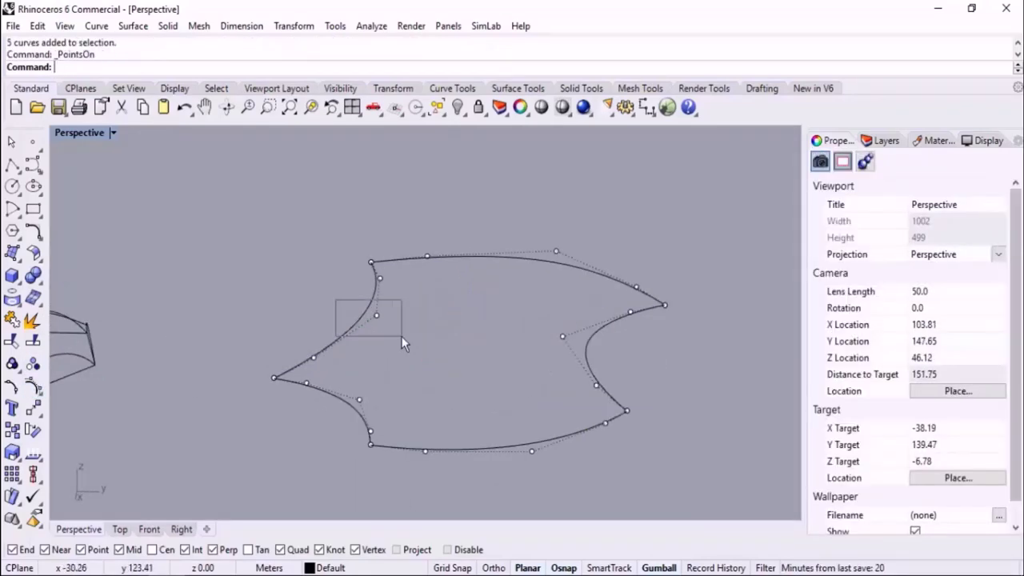
Step: Raise the middle control points of the five outline curves vertically to arch the outline, and hide the control points
{"action": "left_click_drag", "start_coordinate": [401, 336], "coordinate": [404, 338]}
{"action": "left_click_drag", "start_coordinate": [377, 277], "coordinate": [376, 241]}
{"action": "left_click_drag", "start_coordinate": [520, 227], "coordinate": [579, 269]}
{"action": "left_click_drag", "start_coordinate": [559, 192], "coordinate": [560, 147]}
{"action": "left_click_drag", "start_coordinate": [531, 356], "coordinate": [573, 315]}
{"action": "left_click_drag", "start_coordinate": [567, 268], "coordinate": [569, 223]}
{"action": "left_click_drag", "start_coordinate": [505, 397], "coordinate": [537, 348]}
{"action": "left_click_drag", "start_coordinate": [318, 424], "coordinate": [358, 315]}
{"action": "left_click", "coordinate": [430, 358]}
{"action": "mouse_move", "coordinate": [430, 365]}
{"action": "right_mouse_down"}
{"action": "mouse_move", "coordinate": [432, 320]}
{"action": "mouse_move", "coordinate": [441, 333]}
{"action": "mouse_move", "coordinate": [404, 343]}
{"action": "mouse_move", "coordinate": [432, 349]}
{"action": "right_mouse_up"}
{"action": "key", "text": "Escape"}
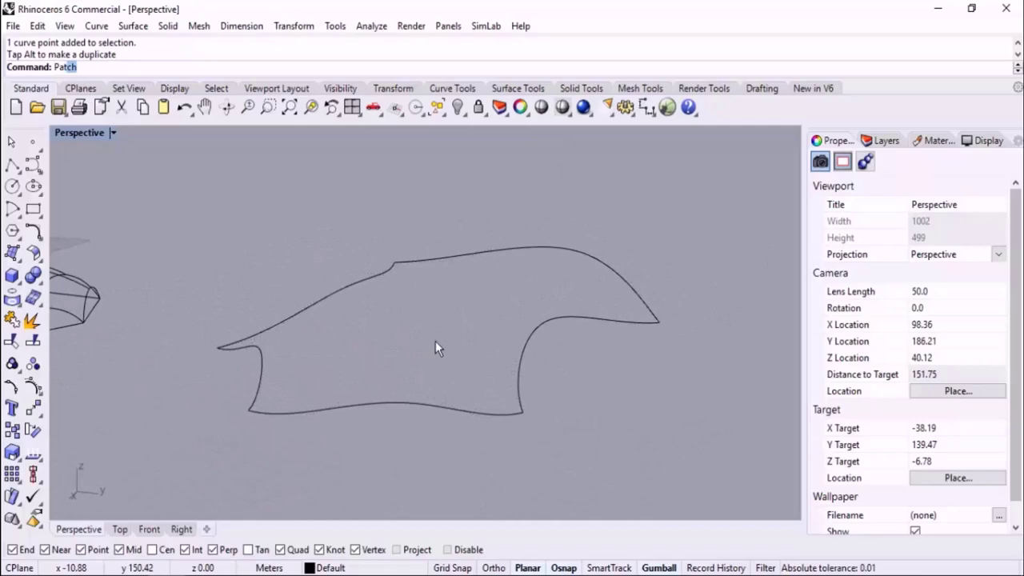
Step: Patch the five outline curves with the current Patch options and undo the resulting surface
{"action": "key", "text": "Return"}
{"action": "left_click_drag", "start_coordinate": [638, 217], "coordinate": [218, 439]}
{"action": "key", "text": "Return"}
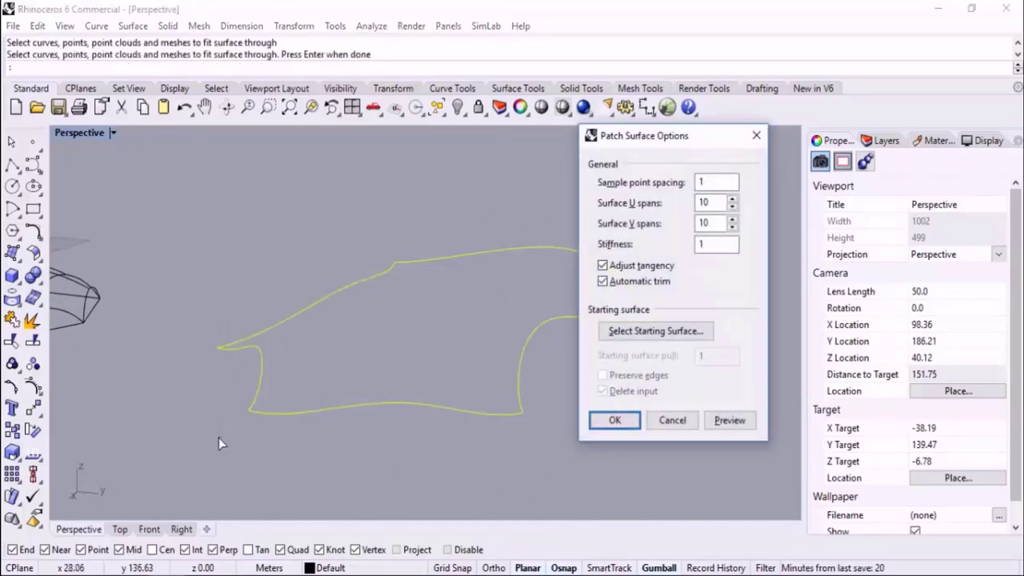
{"action": "key", "text": "Return"}
{"action": "mouse_move", "coordinate": [275, 424]}
{"action": "right_mouse_down"}
{"action": "mouse_move", "coordinate": [320, 361]}
{"action": "mouse_move", "coordinate": [391, 402]}
{"action": "mouse_move", "coordinate": [272, 420]}
{"action": "right_mouse_up"}
{"action": "key", "text": "ctrl+z"}
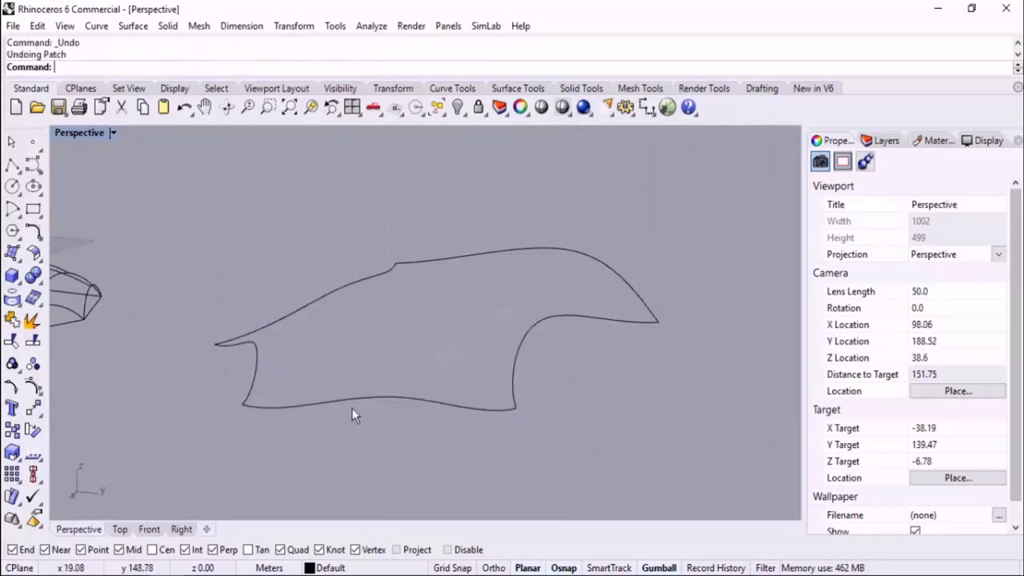
Step: Draw a straight interpolated curve across the five-curve outline from its near-left corner to the far curved edge
{"action": "right_click_drag", "start_coordinate": [349, 416], "coordinate": [349, 411]}
{"action": "middle_click", "coordinate": [350, 364]}
{"action": "left_click", "coordinate": [371, 344]}
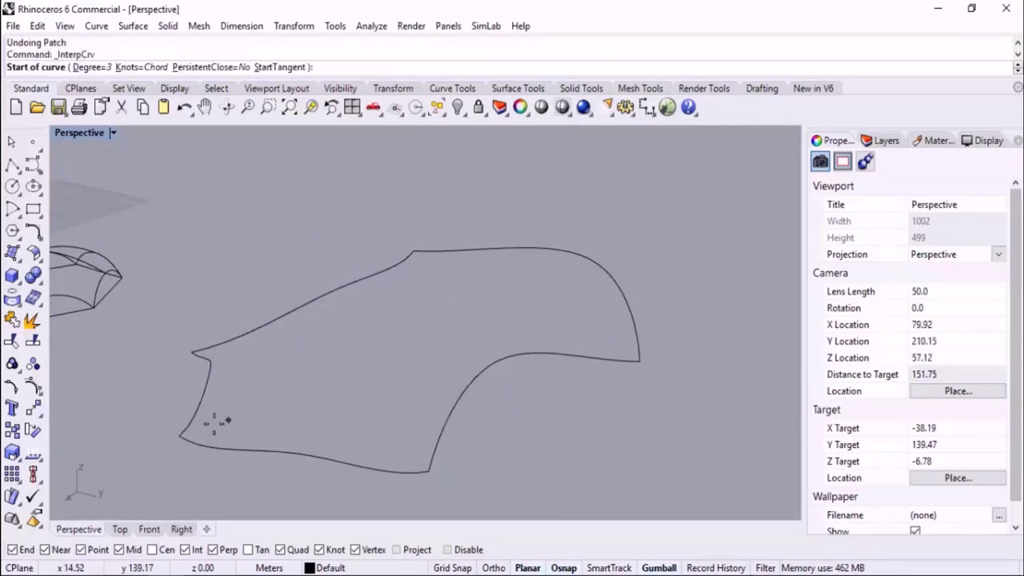
{"action": "left_click", "coordinate": [180, 436]}
{"action": "left_click", "coordinate": [586, 261]}
{"action": "right_click", "coordinate": [448, 351]}
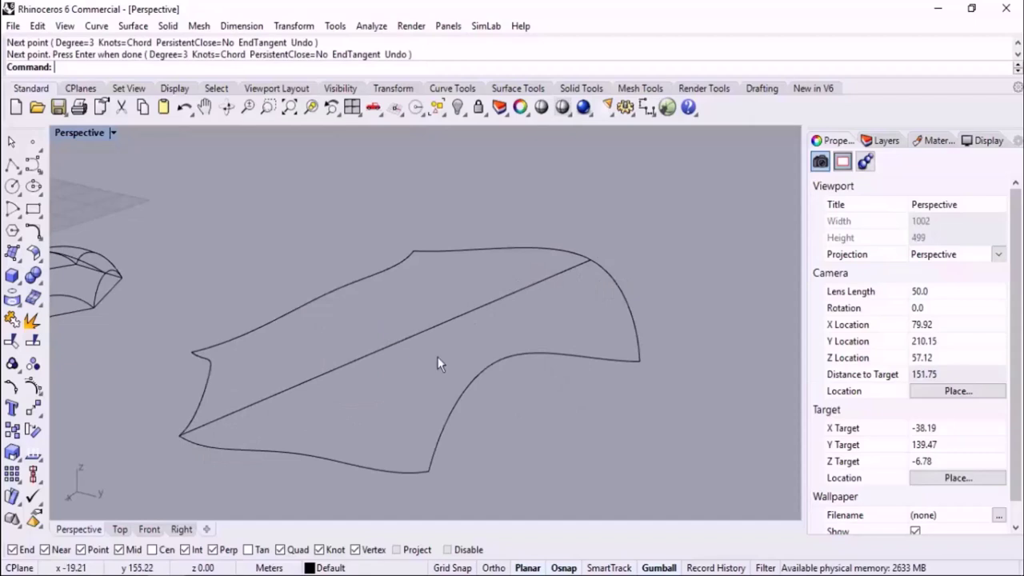
Step: Lower the two middle control points of the crossing curve so it sags below the outline, and hide its points
{"action": "left_click", "coordinate": [402, 340]}
{"action": "key", "text": "F10"}
{"action": "left_click_drag", "start_coordinate": [313, 253], "coordinate": [488, 362]}
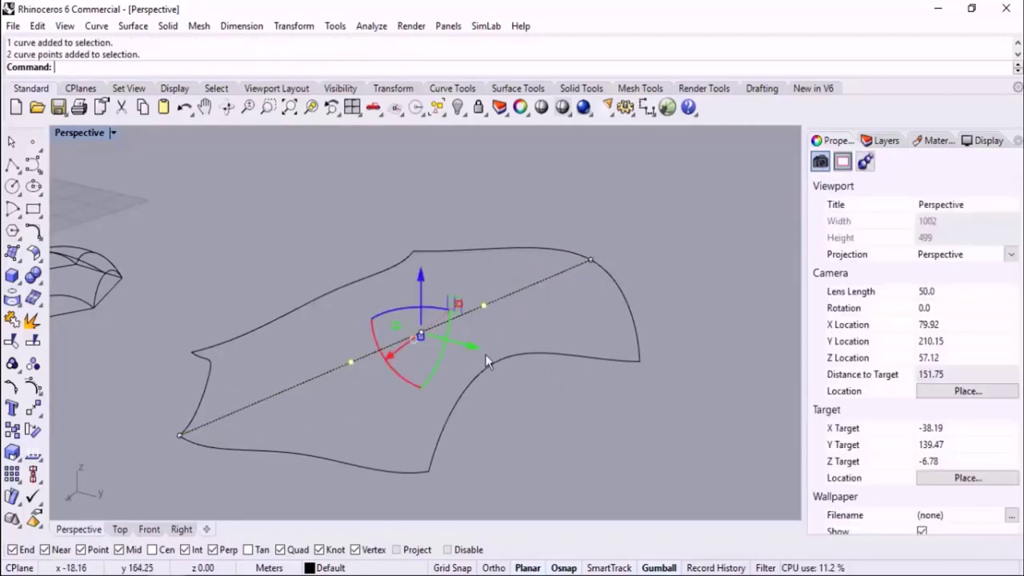
{"action": "left_click_drag", "start_coordinate": [424, 276], "coordinate": [431, 339]}
{"action": "left_click", "coordinate": [684, 250]}
{"action": "key", "text": "Escape"}
Step: Patch the five outline curves together with the sagging crossing curve
{"action": "scroll", "coordinate": [561, 312], "scroll_direction": "down", "scroll_amount": 4}
{"action": "right_click_drag", "start_coordinate": [544, 326], "coordinate": [554, 317]}
{"action": "key", "text": "Return"}
{"action": "left_click_drag", "start_coordinate": [617, 205], "coordinate": [387, 390]}
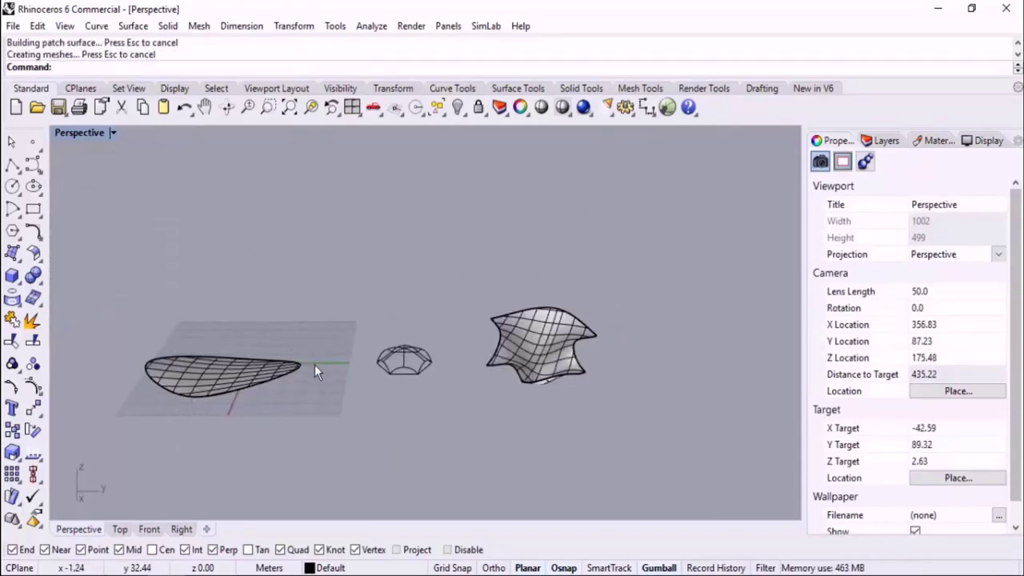
{"action": "right_click_drag", "start_coordinate": [545, 385], "coordinate": [472, 375]}
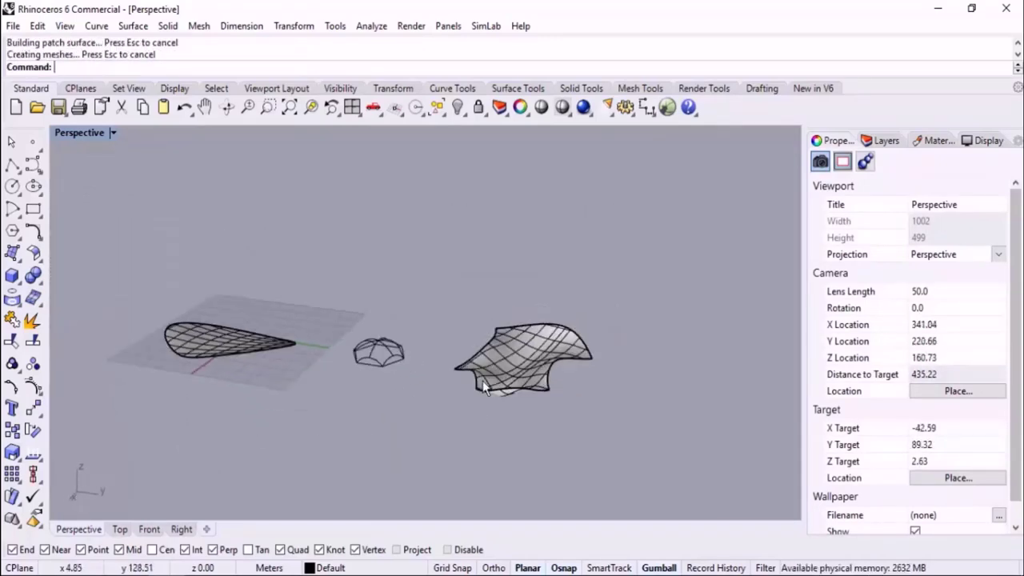
{"action": "scroll", "coordinate": [555, 383], "scroll_direction": "up", "scroll_amount": 4}
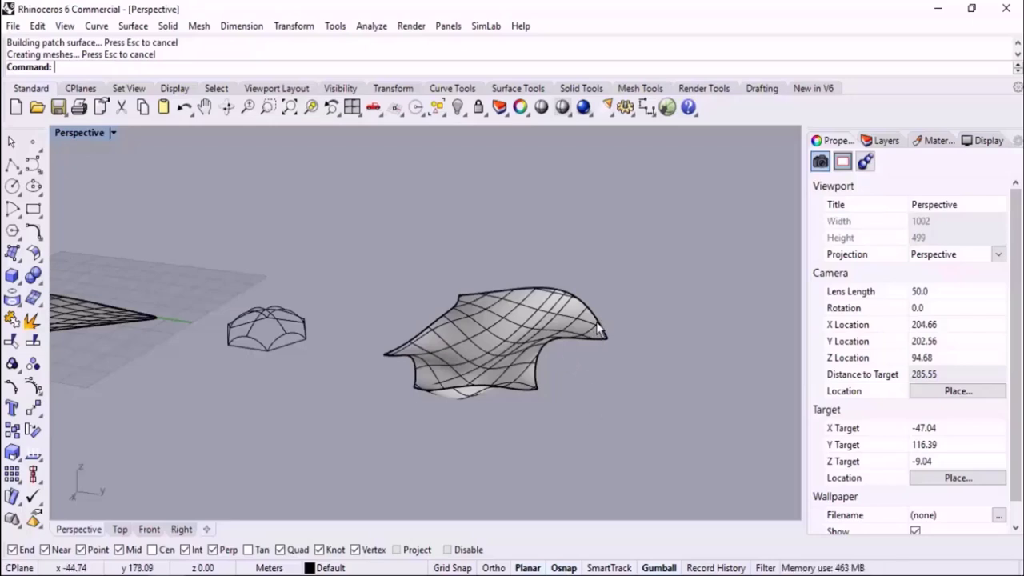
Step: Delete the wireframe roof curves between the two patched surfaces
{"action": "scroll", "coordinate": [354, 322], "scroll_direction": "down", "scroll_amount": 3}
{"action": "left_click_drag", "start_coordinate": [253, 372], "coordinate": [340, 298]}
{"action": "key", "text": "Delete"}
Step: Draw two interpolated curves end to end in the empty area beyond the five-sided patch to begin a four-sided outline
{"action": "scroll", "coordinate": [368, 297], "scroll_direction": "down", "scroll_amount": 5}
{"action": "right_click_drag", "start_coordinate": [555, 352], "coordinate": [546, 356]}
{"action": "scroll", "coordinate": [602, 302], "scroll_direction": "up", "scroll_amount": 5}
{"action": "right_click_drag", "start_coordinate": [592, 304], "coordinate": [560, 349]}
{"action": "middle_click", "coordinate": [435, 362]}
{"action": "left_click", "coordinate": [456, 351]}
{"action": "left_click", "coordinate": [298, 401]}
{"action": "left_click", "coordinate": [383, 342]}
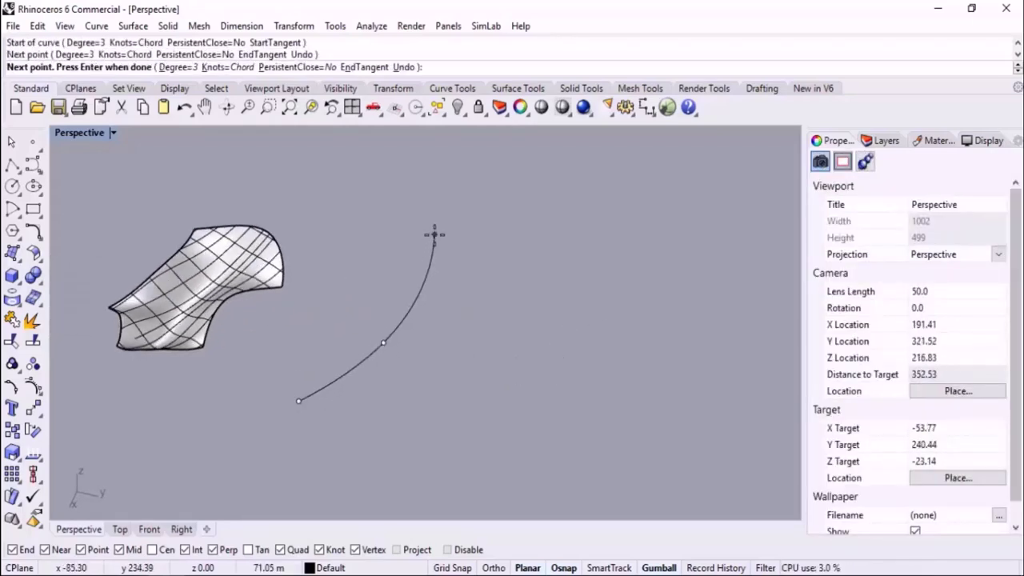
{"action": "left_click", "coordinate": [434, 234]}
{"action": "left_click", "coordinate": [600, 275]}
{"action": "right_click", "coordinate": [605, 275]}
{"action": "right_click", "coordinate": [604, 275]}
Step: Draw the third and fourth three-point interpolated curves end to end, closing the four-sided outline at the first curve's start
{"action": "left_click", "coordinate": [600, 275]}
{"action": "left_click", "coordinate": [492, 379]}
{"action": "left_click", "coordinate": [455, 484]}
{"action": "right_click", "coordinate": [455, 485]}
{"action": "right_click", "coordinate": [455, 484]}
{"action": "left_click", "coordinate": [452, 484]}
{"action": "left_click", "coordinate": [400, 434]}
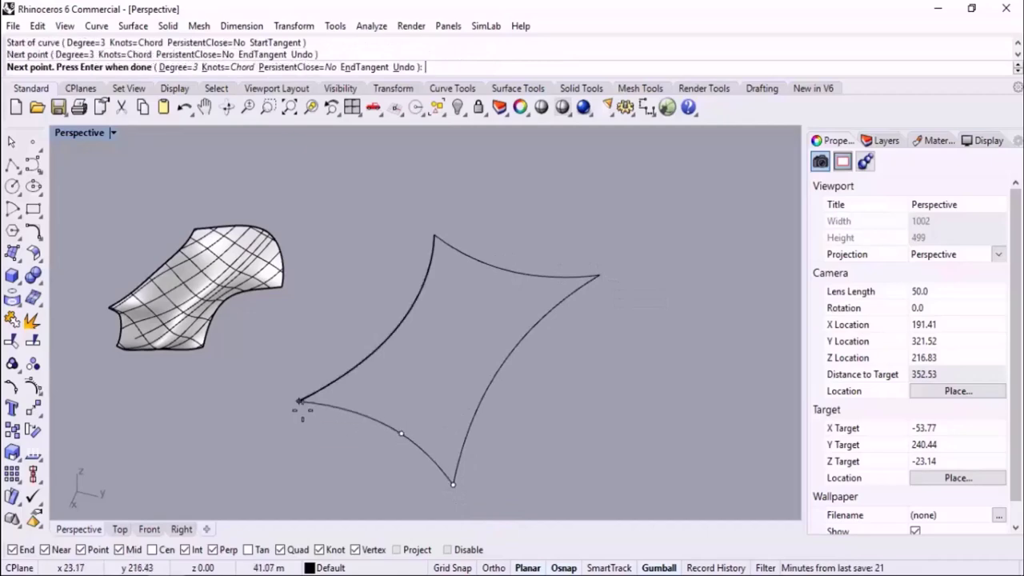
{"action": "left_click", "coordinate": [299, 402]}
{"action": "right_click_drag", "start_coordinate": [470, 367], "coordinate": [489, 321]}
{"action": "right_click", "coordinate": [493, 323]}
Step: Select the four new outline curves and turn on their control points
{"action": "left_click_drag", "start_coordinate": [584, 232], "coordinate": [402, 391]}
{"action": "scroll", "coordinate": [478, 387], "scroll_direction": "up", "scroll_amount": 4}
{"action": "left_click", "coordinate": [40, 386]}
{"action": "scroll", "coordinate": [422, 352], "scroll_direction": "down", "scroll_amount": 5}
{"action": "right_click_drag", "start_coordinate": [420, 344], "coordinate": [429, 310]}
{"action": "scroll", "coordinate": [393, 305], "scroll_direction": "up", "scroll_amount": 2}
Step: Select the middle control points of the four outline curves and move them down together
{"action": "left_click_drag", "start_coordinate": [396, 321], "coordinate": [399, 327]}
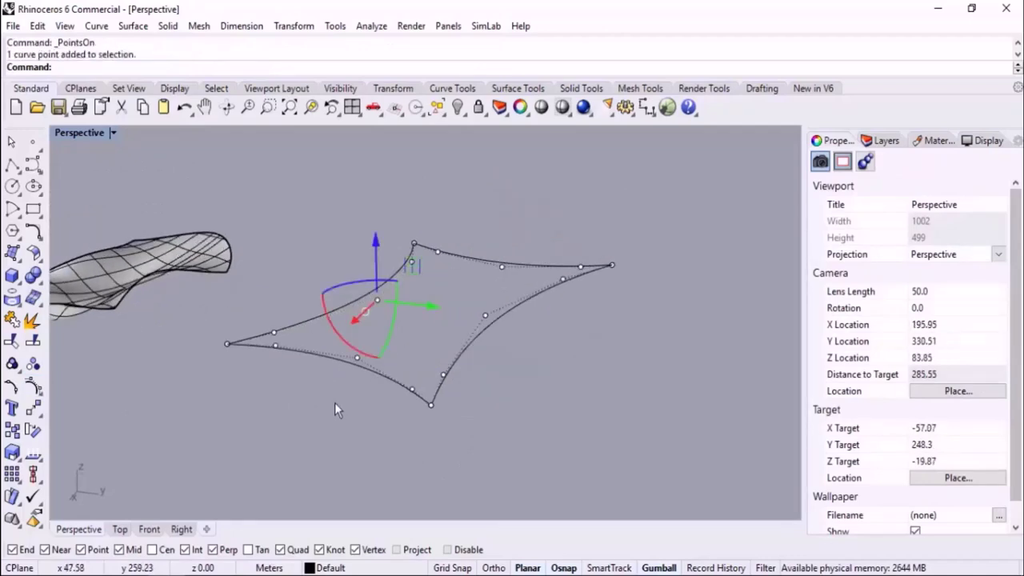
{"action": "left_click_drag", "start_coordinate": [331, 404], "coordinate": [382, 339], "text": "shift"}
{"action": "left_click_drag", "start_coordinate": [461, 291], "coordinate": [510, 344], "text": "shift"}
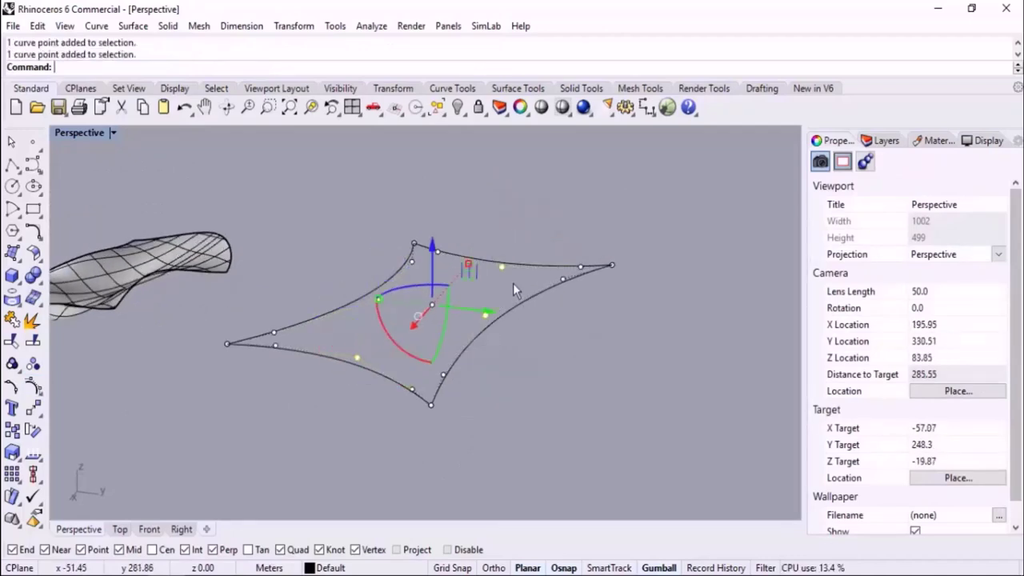
{"action": "left_click_drag", "start_coordinate": [407, 276], "coordinate": [440, 320]}
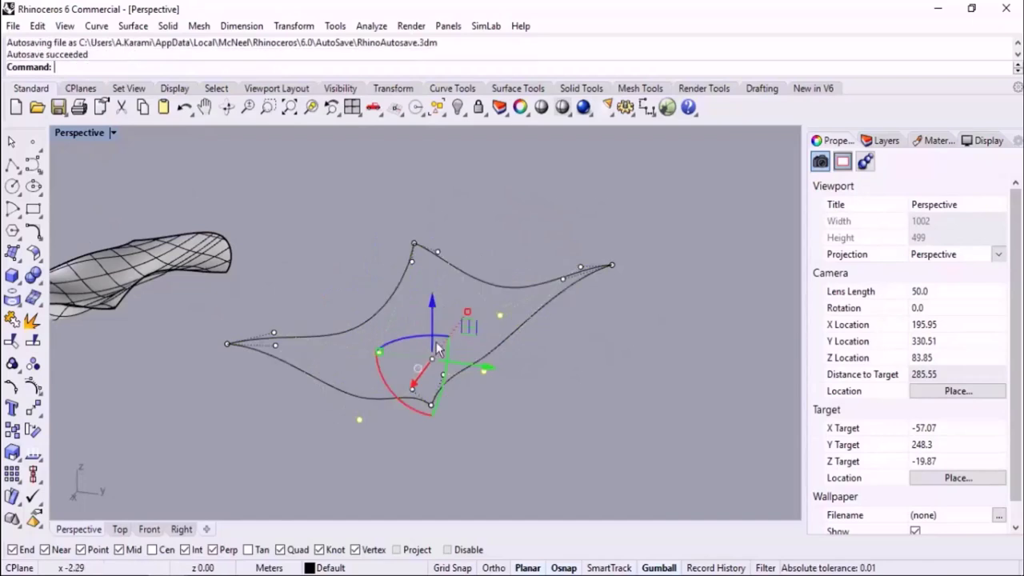
Step: Raise the control points at the four-sided outline's far corner and adjust the height of those at its right corner
{"action": "left_click_drag", "start_coordinate": [376, 212], "coordinate": [446, 281]}
{"action": "left_click_drag", "start_coordinate": [419, 200], "coordinate": [419, 159]}
{"action": "left_click_drag", "start_coordinate": [547, 232], "coordinate": [630, 299]}
{"action": "left_click_drag", "start_coordinate": [594, 219], "coordinate": [593, 240]}
{"action": "left_click_drag", "start_coordinate": [395, 444], "coordinate": [429, 388]}
{"action": "left_click", "coordinate": [561, 388]}
Step: Hide the control points and create a surface from the four outline curves with EdgeSrf
{"action": "scroll", "coordinate": [561, 387], "scroll_direction": "down", "scroll_amount": 4}
{"action": "right_click_drag", "start_coordinate": [560, 387], "coordinate": [538, 375]}
{"action": "key", "text": "Escape"}
{"action": "type", "text": "geSrf"}
{"action": "key", "text": "Return"}
{"action": "left_click_drag", "start_coordinate": [563, 261], "coordinate": [400, 416]}
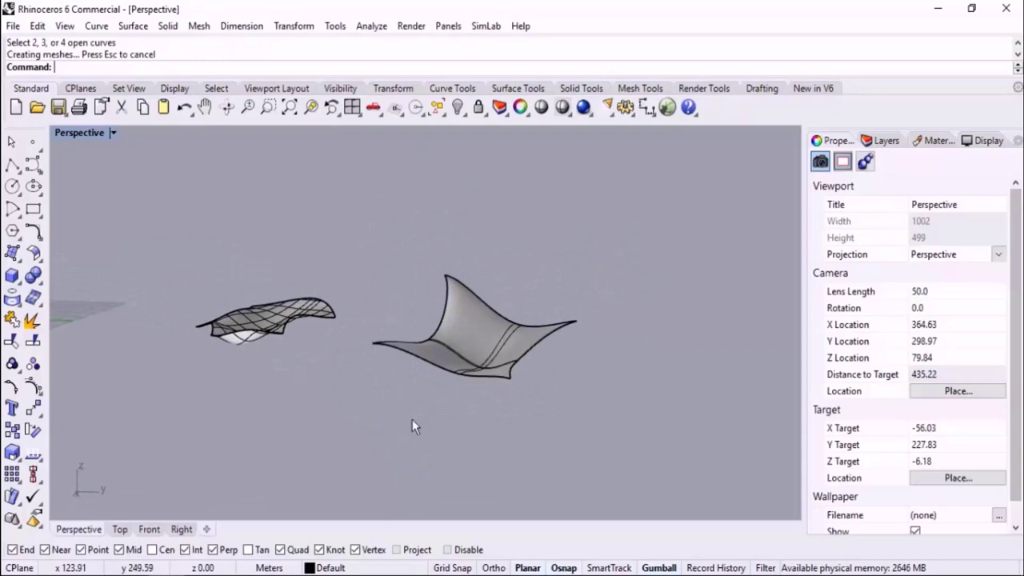
{"action": "right_click_drag", "start_coordinate": [400, 418], "coordinate": [473, 388]}
Step: Examine the edge surface's shape from several angles and delete it, keeping the four outline curves
{"action": "scroll", "coordinate": [507, 345], "scroll_direction": "up", "scroll_amount": 6}
{"action": "right_click_drag", "start_coordinate": [566, 320], "coordinate": [569, 354]}
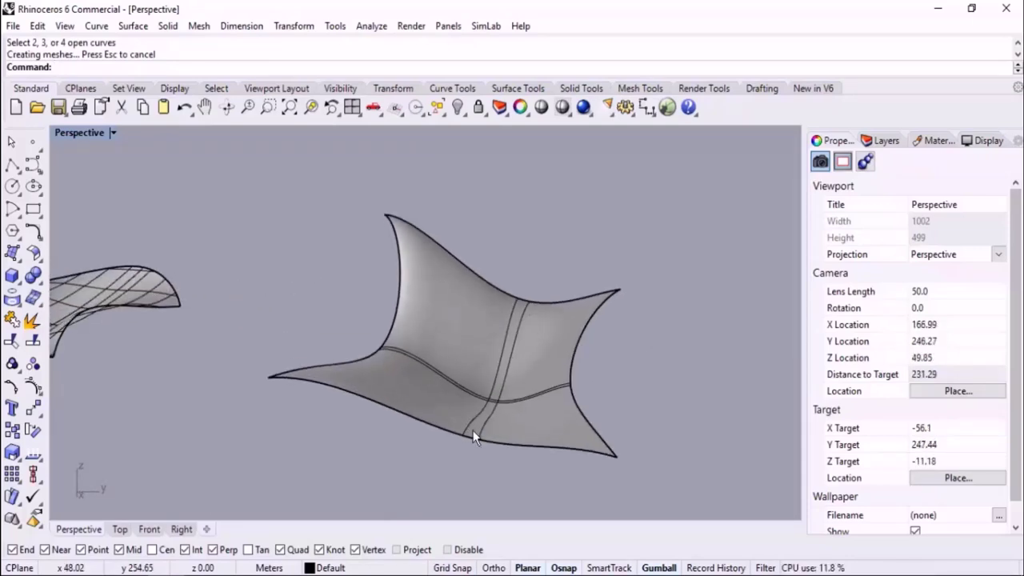
{"action": "right_click_drag", "start_coordinate": [472, 430], "coordinate": [424, 333]}
{"action": "right_click_drag", "start_coordinate": [596, 298], "coordinate": [613, 327]}
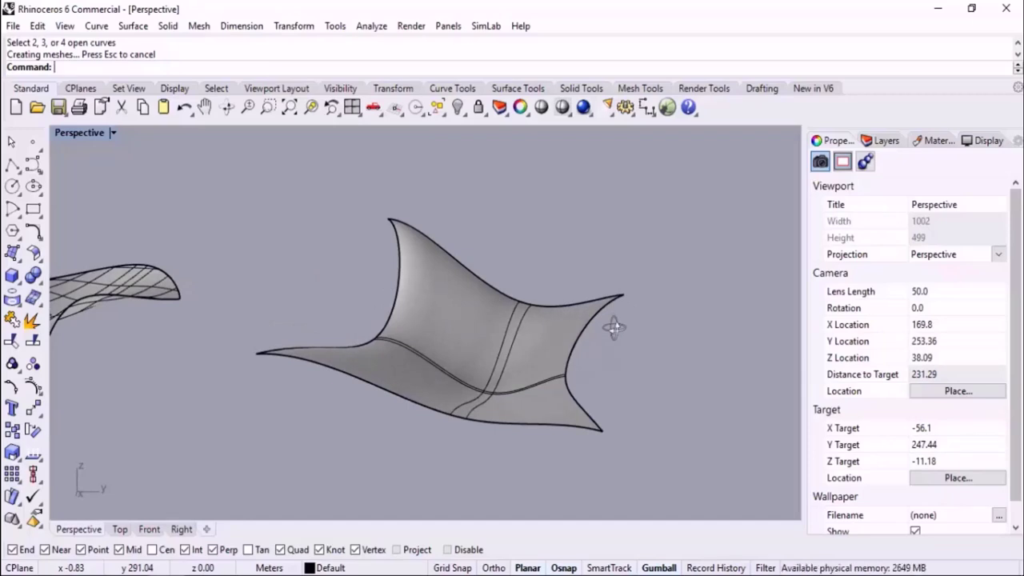
{"action": "right_click_drag", "start_coordinate": [614, 327], "coordinate": [359, 414]}
{"action": "left_click", "coordinate": [471, 371]}
{"action": "key", "text": "Delete"}
Step: Draw a straight interpolated curve across the four-sided outline, joining points on the near and far edge curves
{"action": "middle_click", "coordinate": [432, 350]}
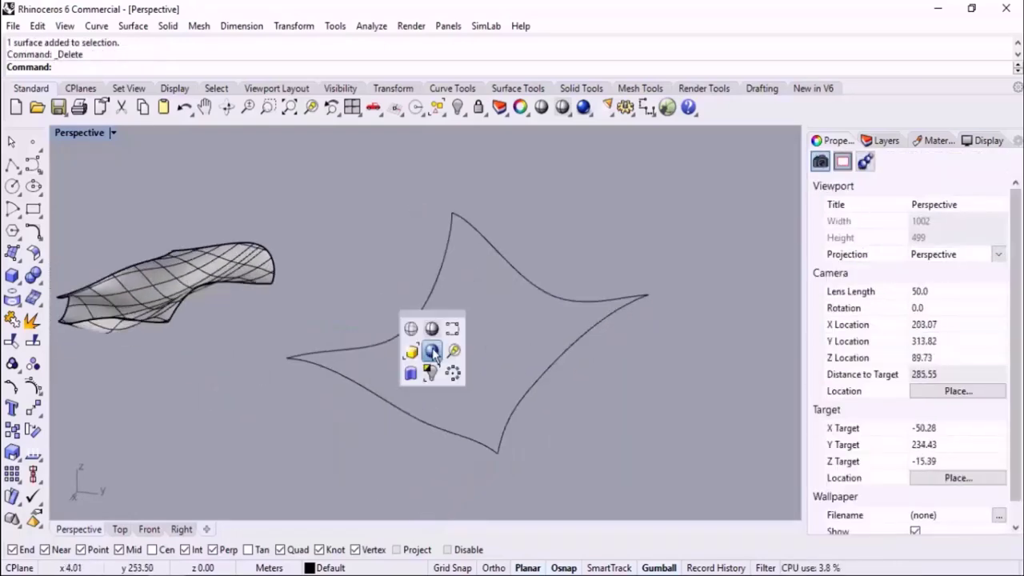
{"action": "left_click", "coordinate": [453, 329]}
{"action": "scroll", "coordinate": [411, 400], "scroll_direction": "up", "scroll_amount": 3}
{"action": "left_click", "coordinate": [368, 454]}
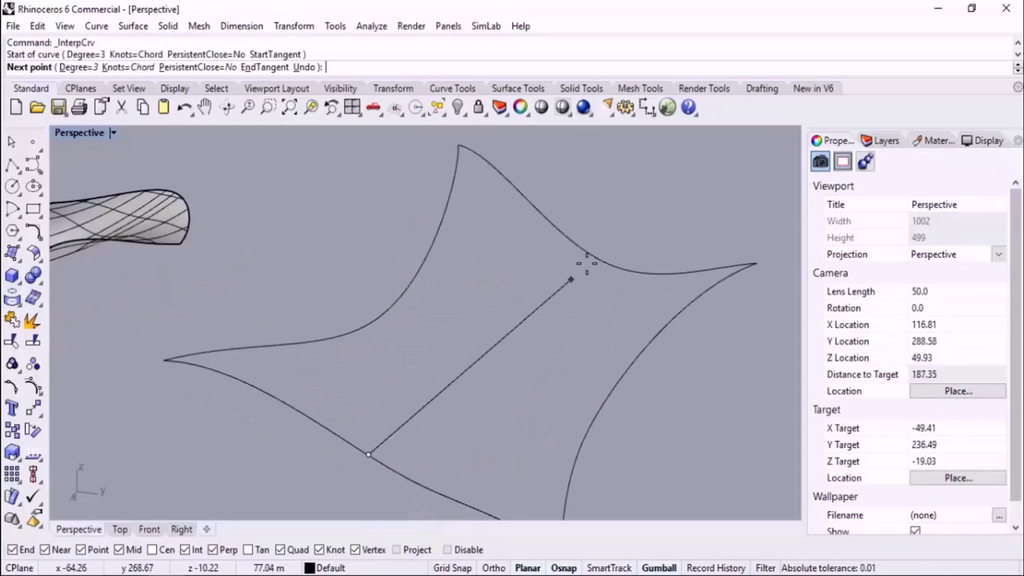
{"action": "left_click", "coordinate": [583, 251]}
{"action": "key", "text": "Return"}
{"action": "right_click_drag", "start_coordinate": [576, 342], "coordinate": [555, 342]}
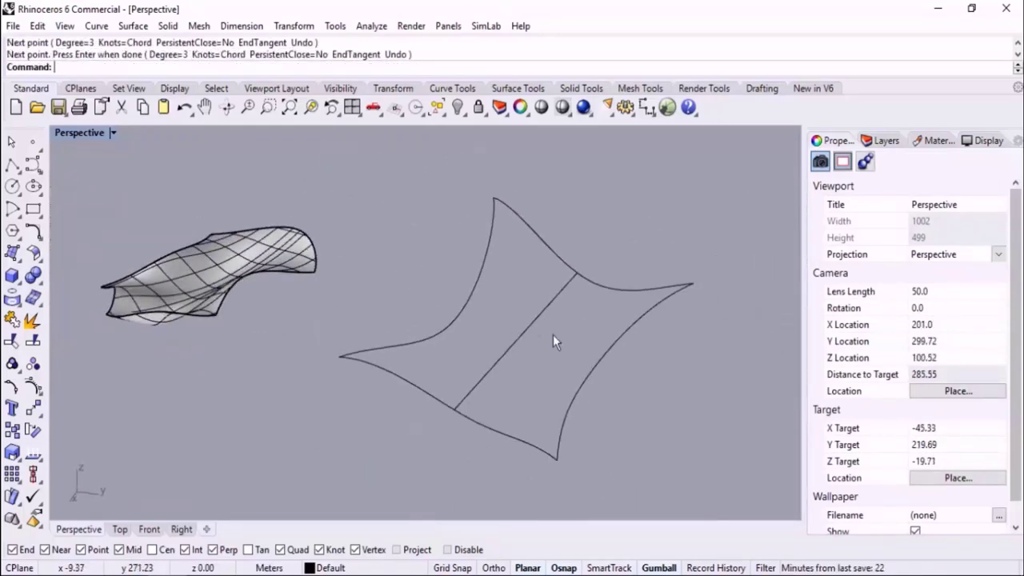
Step: Patch the four outline curves together with the straight crossing curve using the current Patch options
{"action": "key", "text": "Return"}
{"action": "left_click_drag", "start_coordinate": [648, 217], "coordinate": [411, 464]}
{"action": "key", "text": "Return"}
{"action": "key", "text": "Return"}
{"action": "right_click_drag", "start_coordinate": [445, 479], "coordinate": [627, 381]}
{"action": "right_click_drag", "start_coordinate": [627, 382], "coordinate": [535, 404]}
Step: Examine the three patched surfaces side by side from several angles and compare their shapes
{"action": "scroll", "coordinate": [652, 343], "scroll_direction": "down", "scroll_amount": 6}
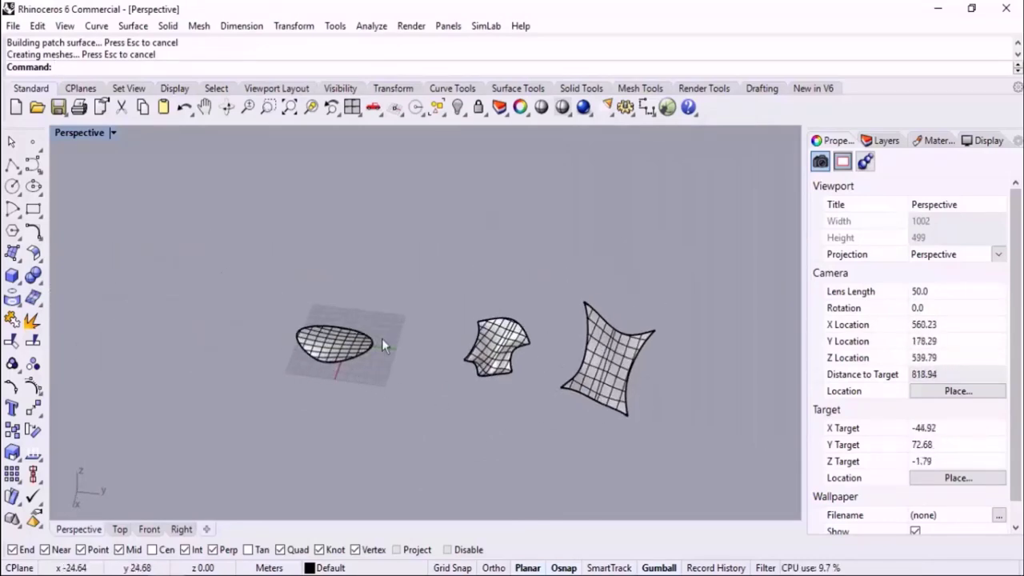
{"action": "scroll", "coordinate": [509, 385], "scroll_direction": "up", "scroll_amount": 4}
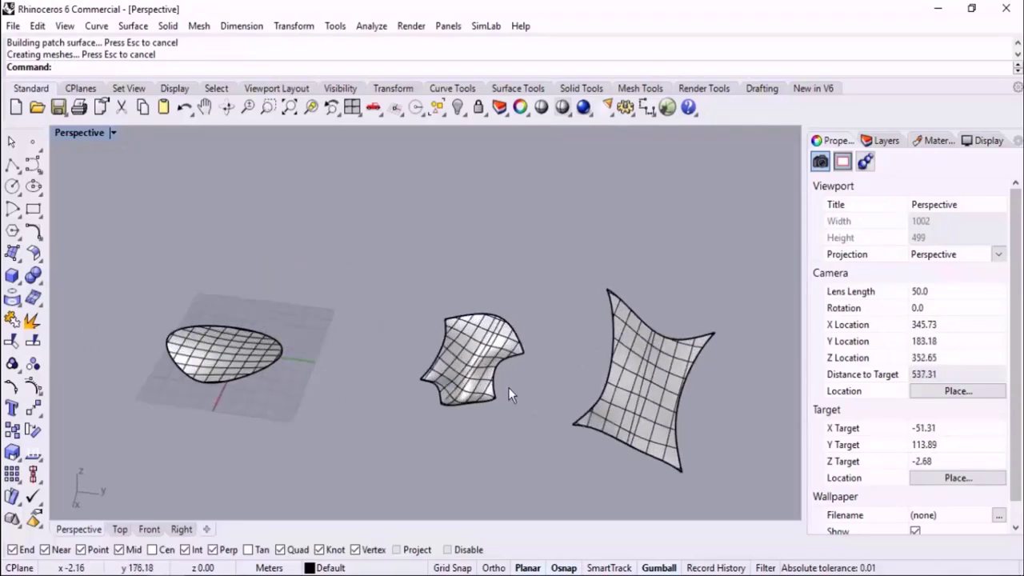
{"action": "right_click_drag", "start_coordinate": [392, 343], "coordinate": [563, 349]}
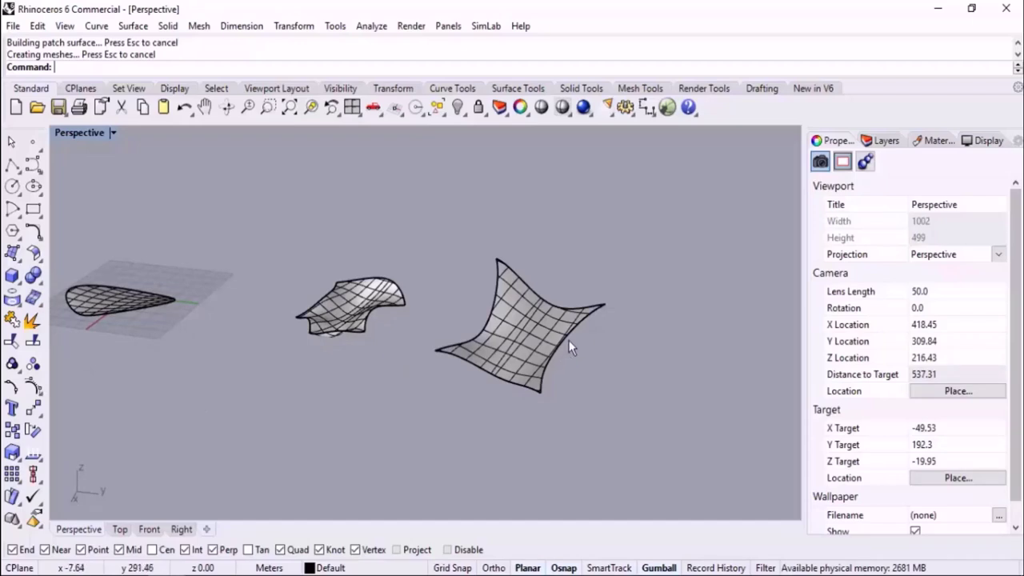
{"action": "scroll", "coordinate": [569, 340], "scroll_direction": "down", "scroll_amount": 2}
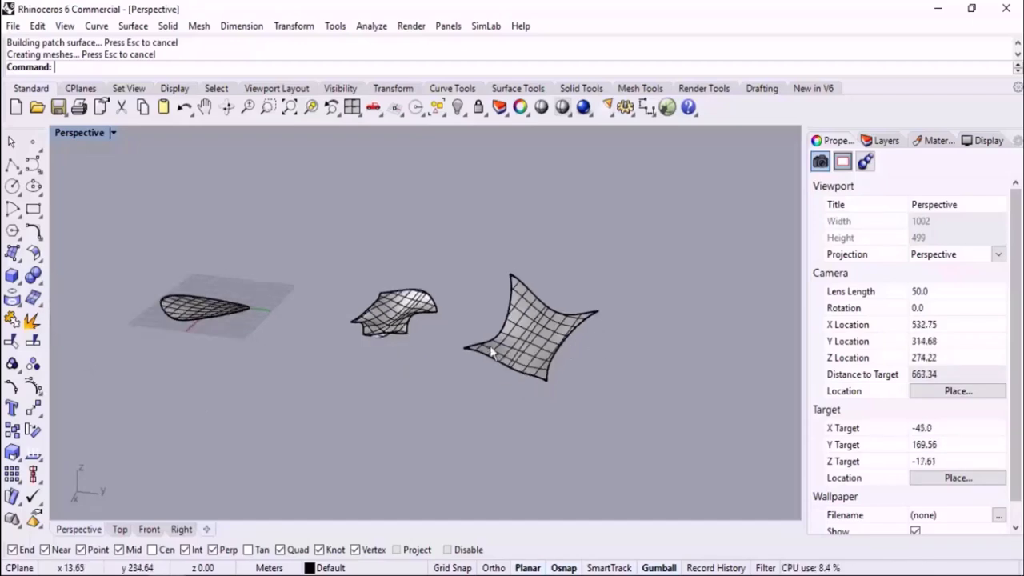
{"action": "scroll", "coordinate": [535, 296], "scroll_direction": "down", "scroll_amount": 2}
{"action": "right_click_drag", "start_coordinate": [576, 299], "coordinate": [584, 331]}
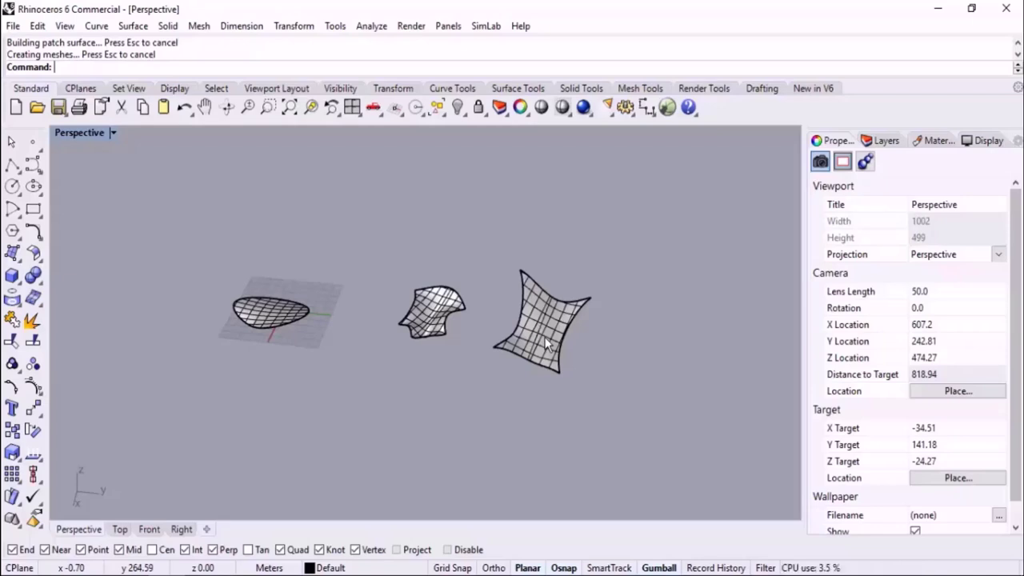
{"action": "scroll", "coordinate": [615, 363], "scroll_direction": "up", "scroll_amount": 4}
{"action": "right_click_drag", "start_coordinate": [595, 341], "coordinate": [607, 287]}
{"action": "scroll", "coordinate": [625, 327], "scroll_direction": "down", "scroll_amount": 2}
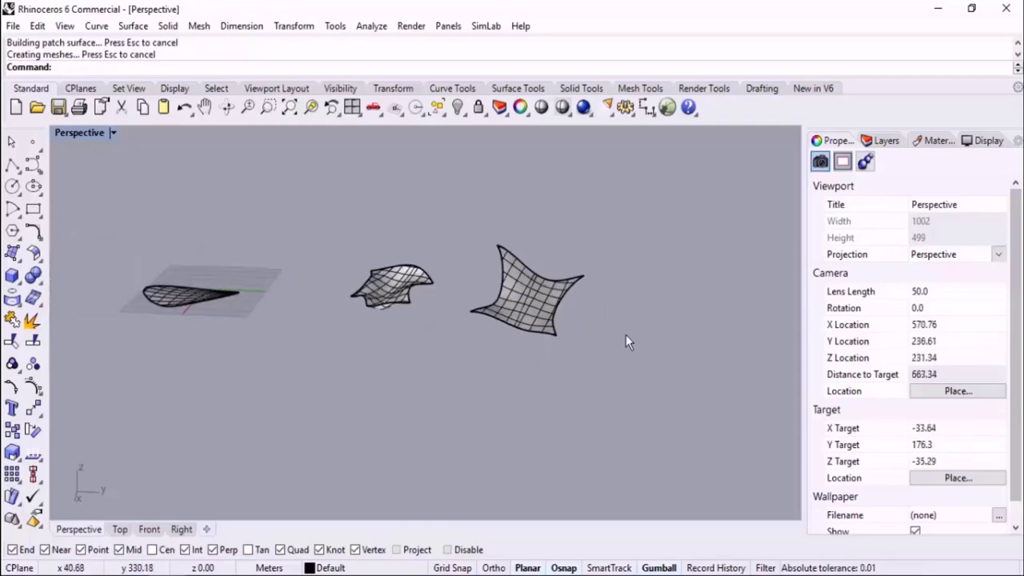
Step: Move the five-sided patch and its curves closer to the first patch, and turn on control points for all three patches
{"action": "left_click_drag", "start_coordinate": [315, 221], "coordinate": [440, 372]}
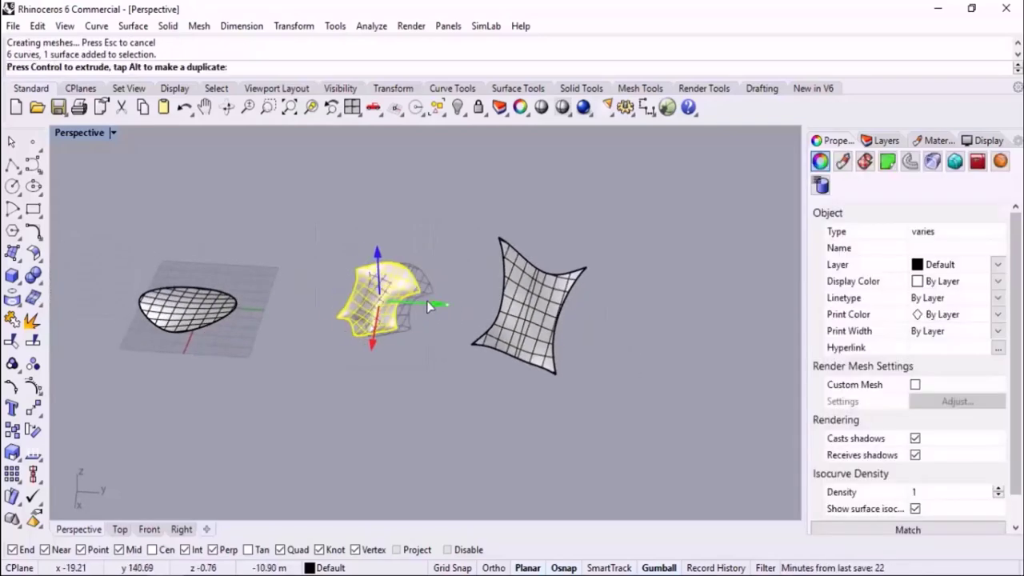
{"action": "left_click", "coordinate": [424, 389]}
{"action": "left_click_drag", "start_coordinate": [560, 212], "coordinate": [120, 399]}
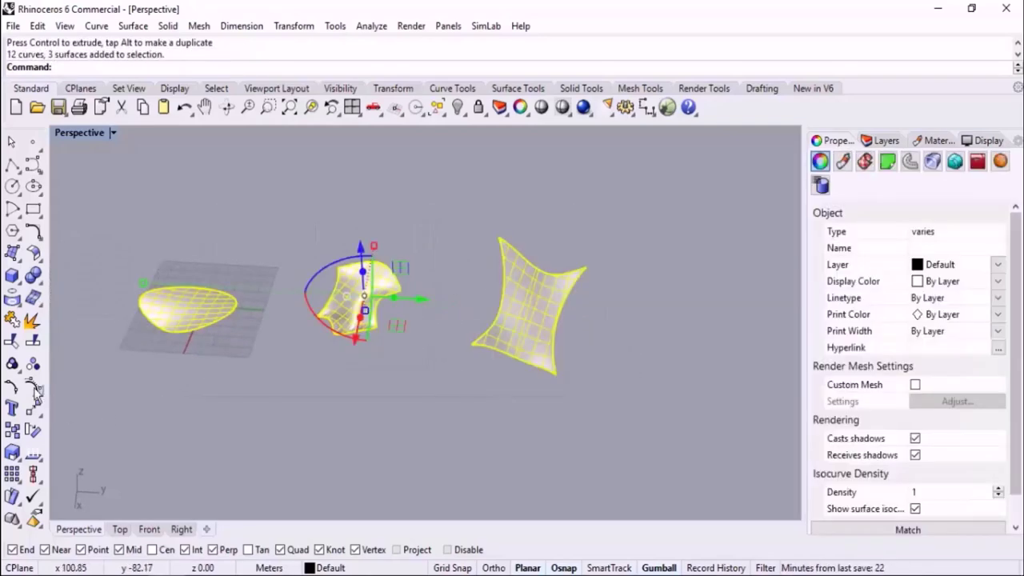
{"action": "left_click", "coordinate": [33, 389]}
{"action": "right_click_drag", "start_coordinate": [400, 323], "coordinate": [396, 403]}
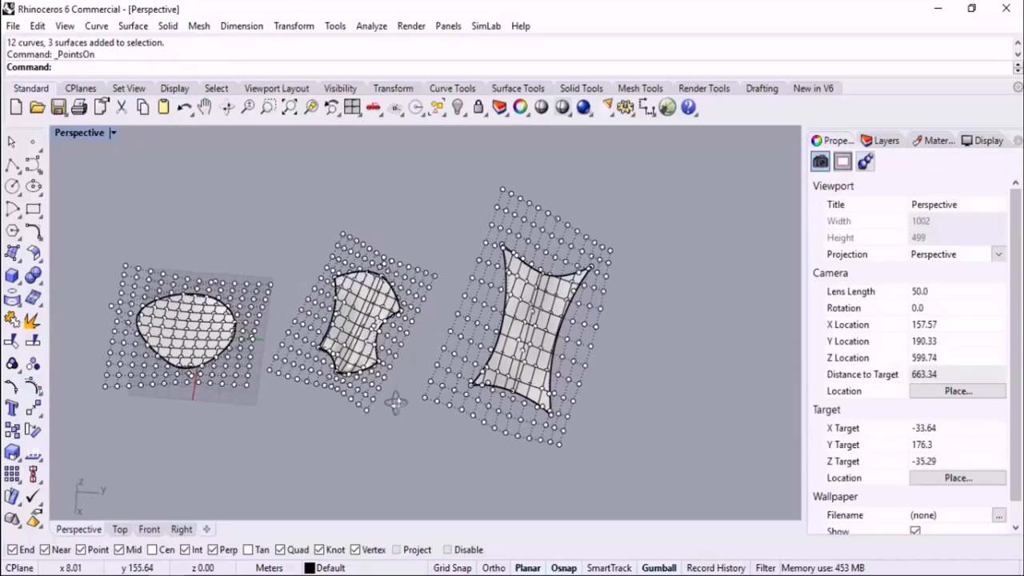
{"action": "right_click_drag", "start_coordinate": [575, 327], "coordinate": [530, 331]}
{"action": "scroll", "coordinate": [558, 322], "scroll_direction": "down", "scroll_amount": 2}
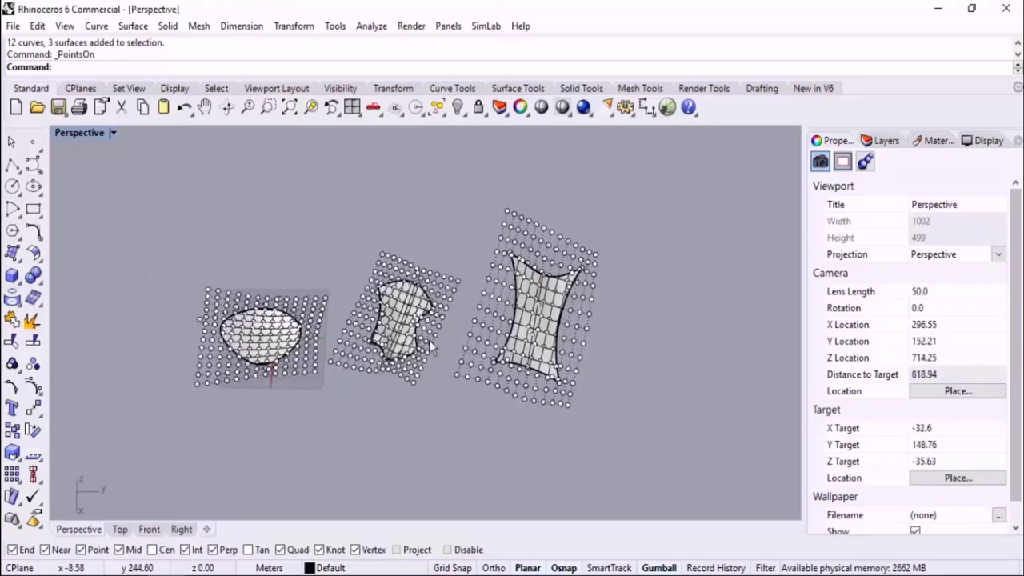
{"action": "scroll", "coordinate": [265, 343], "scroll_direction": "up", "scroll_amount": 4}
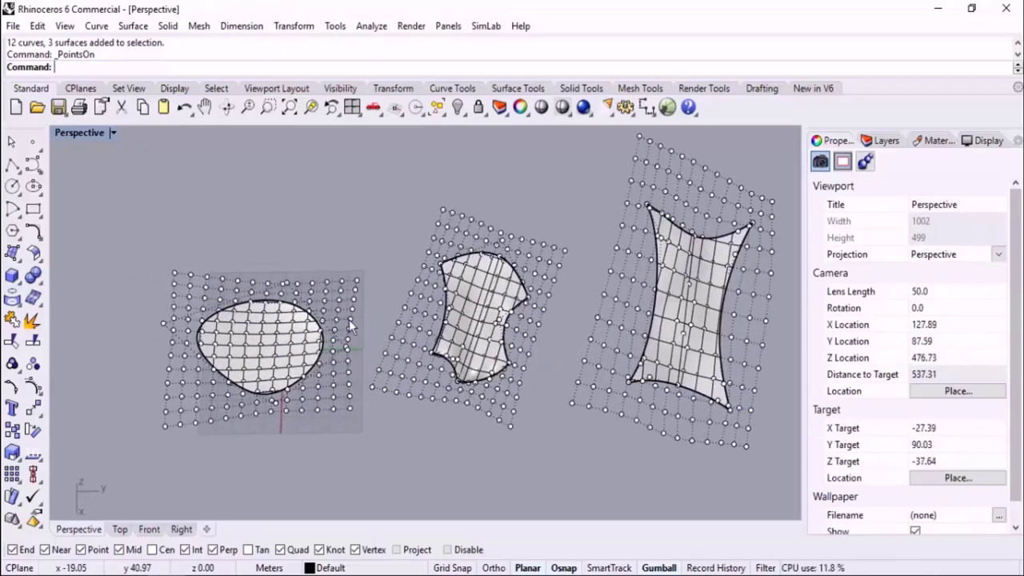
Step: Hide the control points and shrink all three trimmed patch surfaces to their edges with ShrinkTrimmedSrfToEdge
{"action": "key", "text": "Escape"}
{"action": "type", "text": "ShrinkTrimmedSrf"}
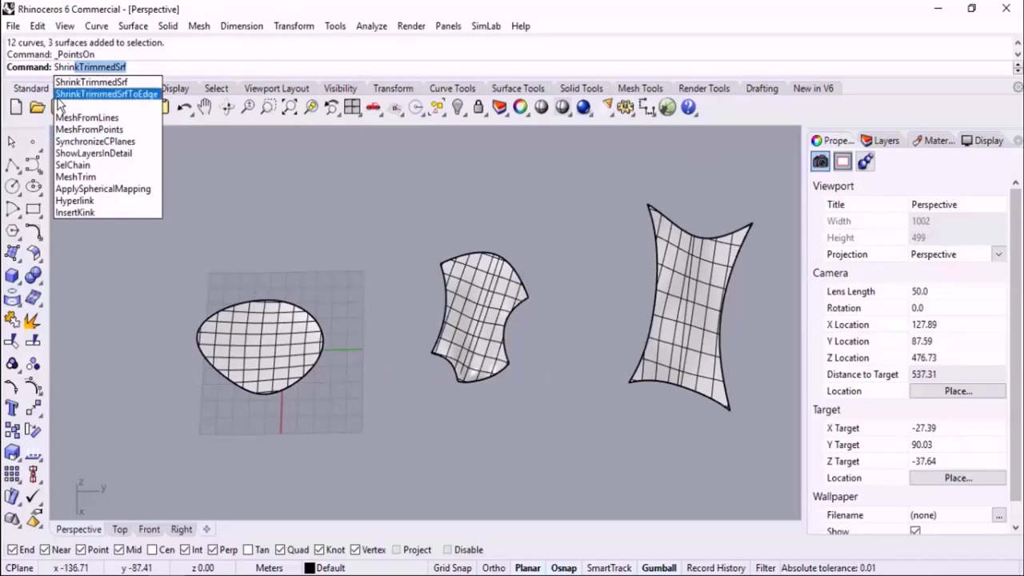
{"action": "left_click", "coordinate": [120, 94]}
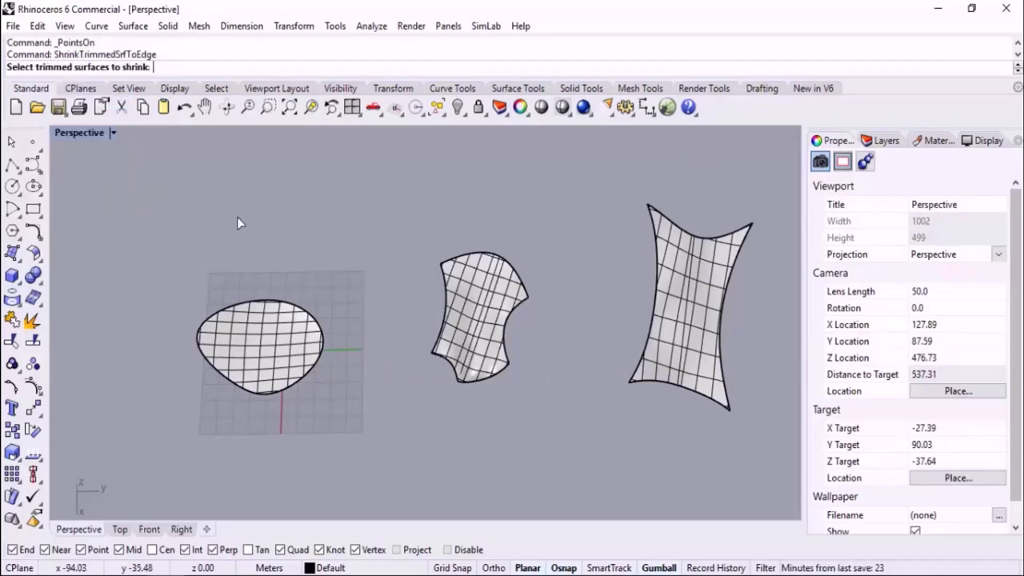
{"action": "scroll", "coordinate": [507, 282], "scroll_direction": "down", "scroll_amount": 2}
{"action": "left_click_drag", "start_coordinate": [718, 164], "coordinate": [176, 436]}
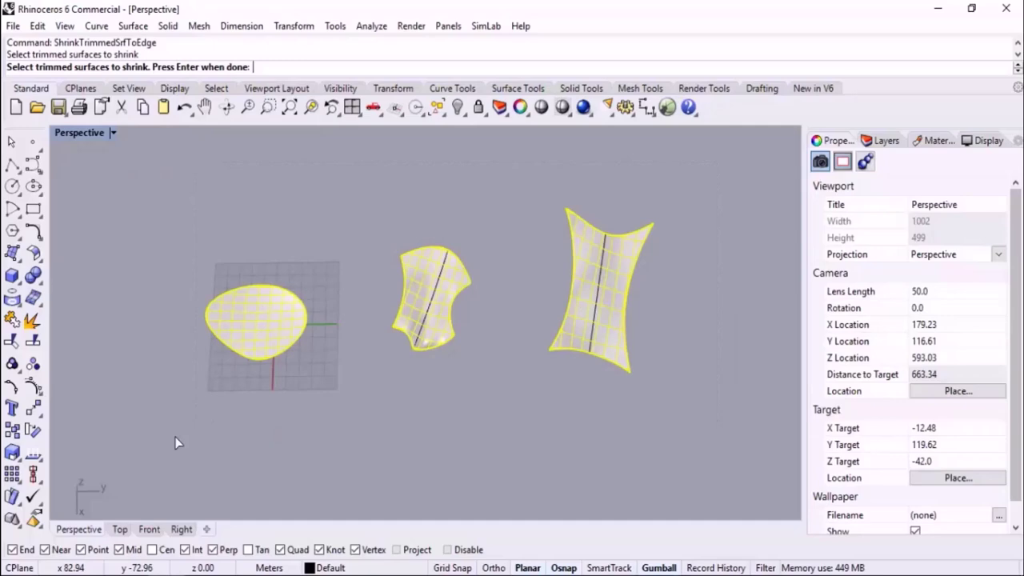
{"action": "key", "text": "Return"}
Step: Show the control points of all three patches, examine how their grids fit the trimmed outlines, and hide the points again
{"action": "left_click", "coordinate": [255, 324]}
{"action": "left_click_drag", "start_coordinate": [718, 210], "coordinate": [106, 460]}
{"action": "left_click", "coordinate": [33, 385]}
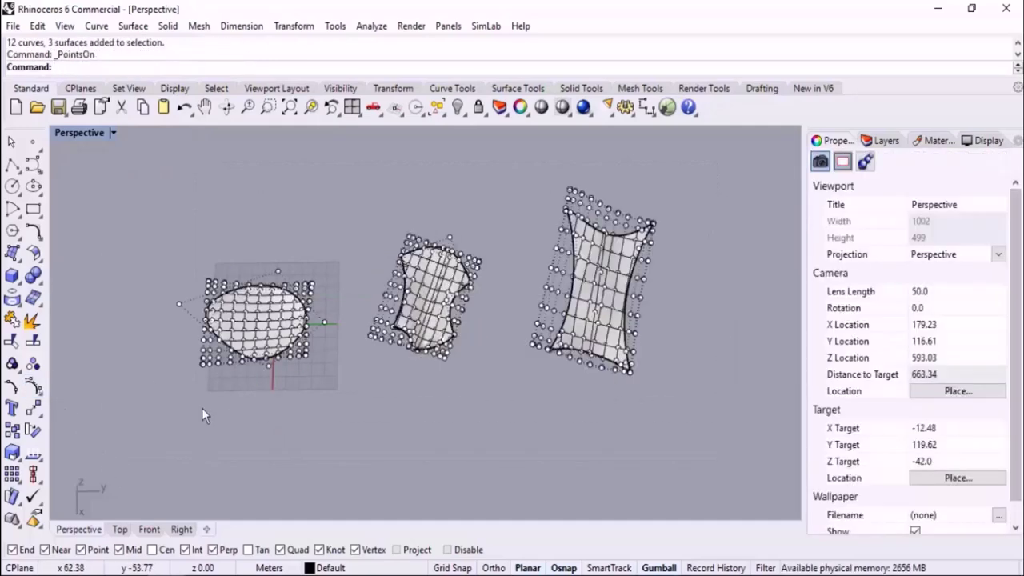
{"action": "right_click_drag", "start_coordinate": [331, 418], "coordinate": [220, 247]}
{"action": "key", "text": "Escape"}
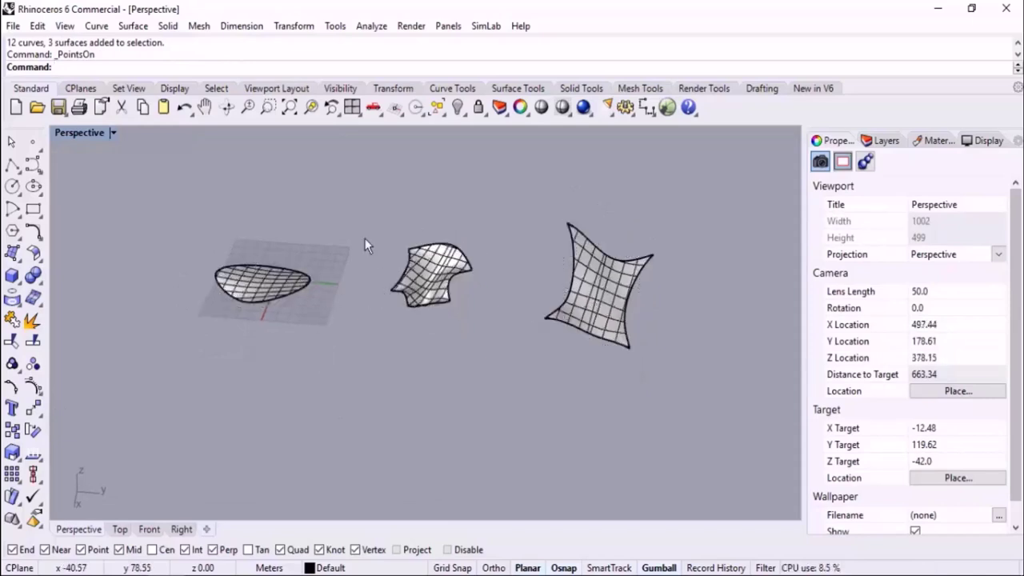
{"action": "scroll", "coordinate": [336, 238], "scroll_direction": "up", "scroll_amount": 2}
{"action": "right_click_drag", "start_coordinate": [321, 274], "coordinate": [325, 266]}
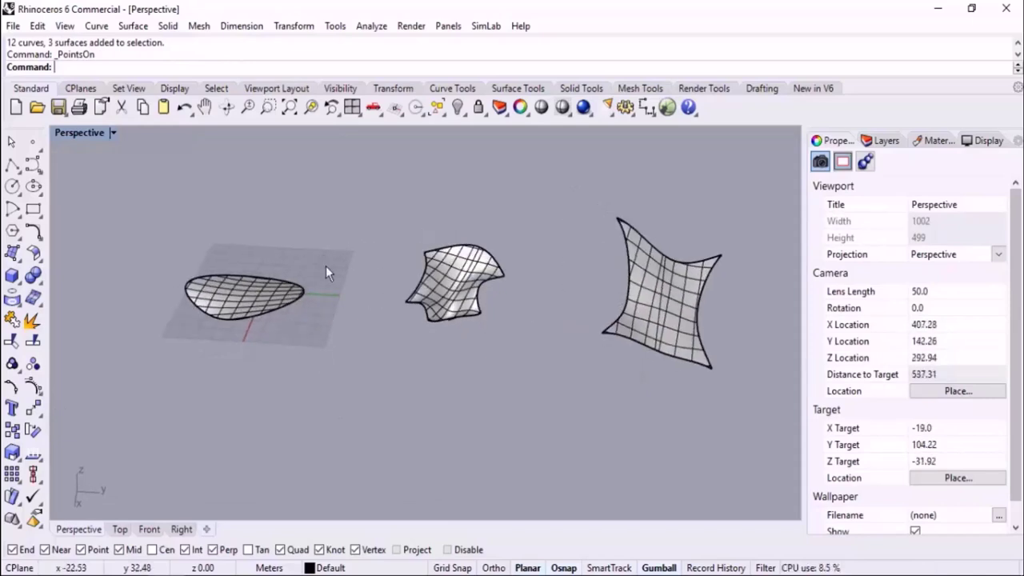
Step: Try untrimming the outer edges of all three patches with Untrim, keeping KeepTrimObjects and AllSimilar set to No
{"action": "left_click", "coordinate": [12, 344]}
{"action": "left_click", "coordinate": [235, 320]}
{"action": "left_click", "coordinate": [436, 318]}
{"action": "left_click", "coordinate": [641, 347]}
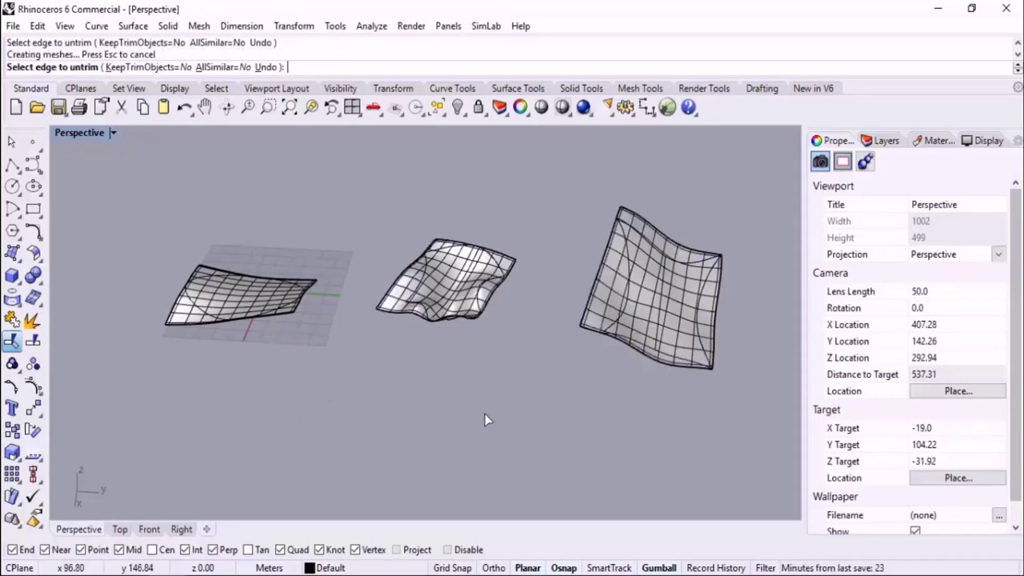
Step: Undo the untrimming of all three patches and end the Untrim command
{"action": "key", "text": "ctrl+z"}
{"action": "key", "text": "ctrl+z"}
{"action": "key", "text": "ctrl+z"}
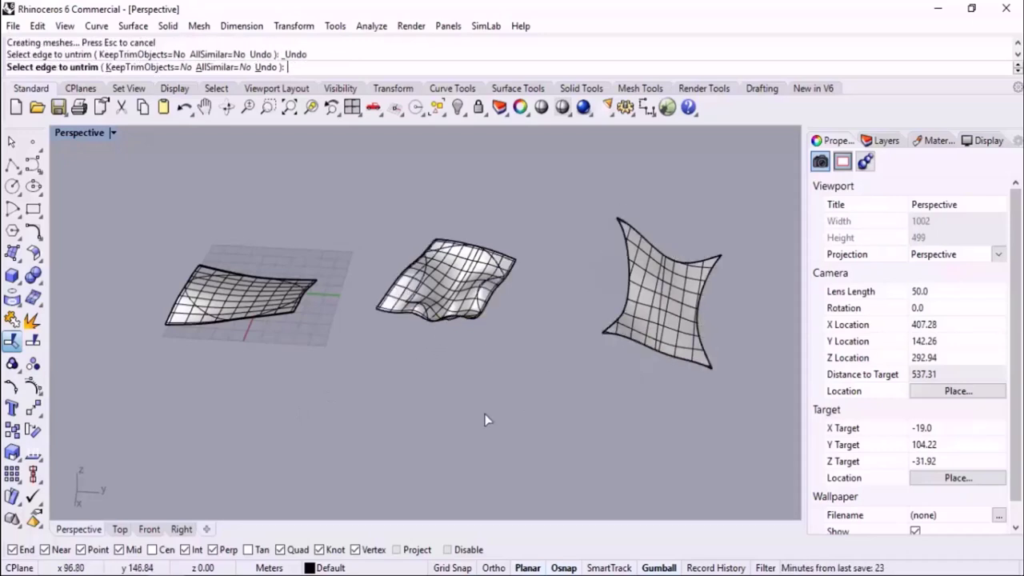
{"action": "mouse_move", "coordinate": [487, 351]}
{"action": "right_mouse_down"}
{"action": "mouse_move", "coordinate": [415, 416]}
{"action": "mouse_move", "coordinate": [473, 336]}
{"action": "mouse_move", "coordinate": [502, 354]}
{"action": "right_mouse_up"}
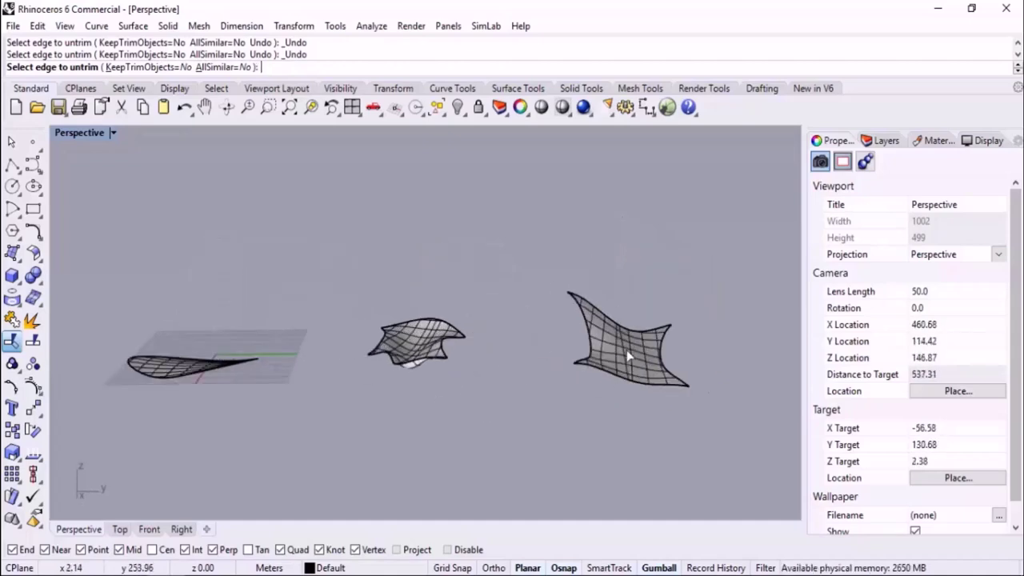
{"action": "scroll", "coordinate": [444, 454], "scroll_direction": "down", "scroll_amount": 2}
{"action": "key", "text": "Escape"}
Step: Duplicate the four-sided patch surface straight up along the vertical axis, placing the copy well above the original
{"action": "left_click", "coordinate": [581, 382]}
{"action": "right_click_drag", "start_coordinate": [624, 417], "coordinate": [603, 376]}
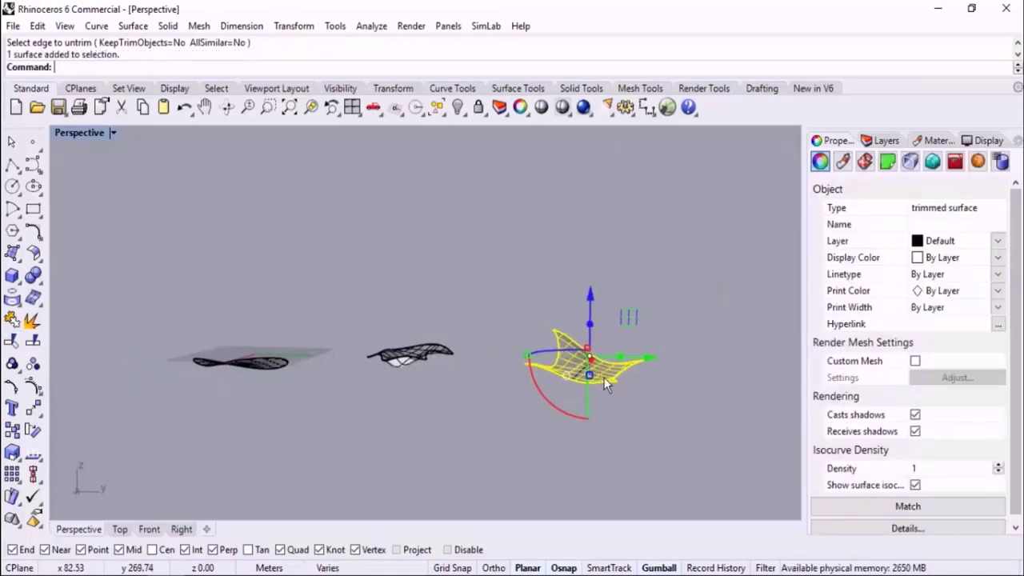
{"action": "left_click_drag", "start_coordinate": [599, 314], "coordinate": [594, 152]}
{"action": "key", "text": "alt"}
{"action": "left_click", "coordinate": [692, 254]}
{"action": "right_click_drag", "start_coordinate": [691, 254], "coordinate": [661, 333]}
Step: Create 10 tween surfaces between the original four-sided patch and its raised copy, using SamplePoints matching with a sample number of 10
{"action": "type", "text": "TweenCurves"}
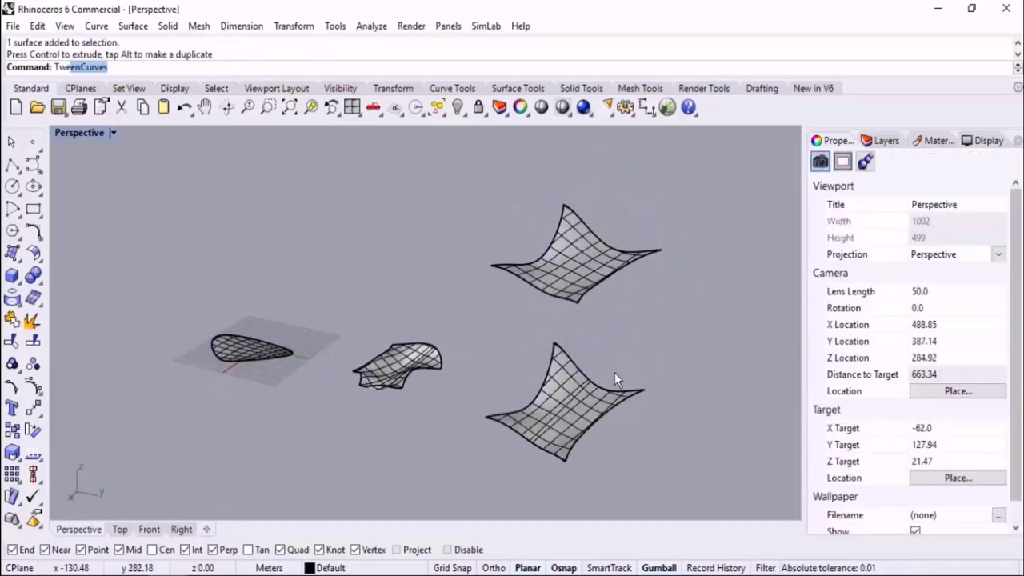
{"action": "key", "text": "Down"}
{"action": "key", "text": "Return"}
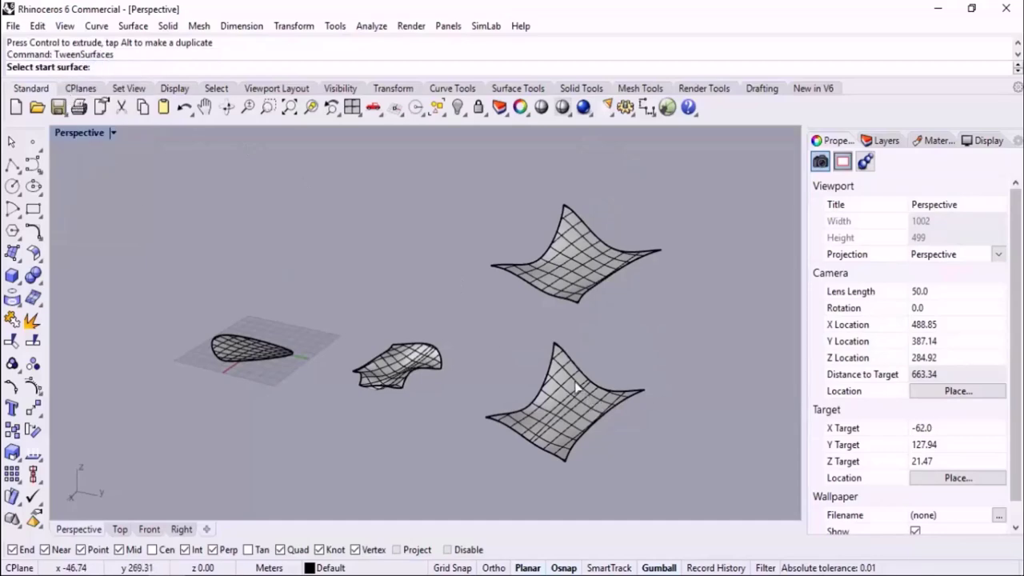
{"action": "left_click", "coordinate": [581, 394]}
{"action": "left_click", "coordinate": [576, 240]}
{"action": "right_click_drag", "start_coordinate": [663, 391], "coordinate": [690, 389]}
{"action": "key", "text": "Return"}
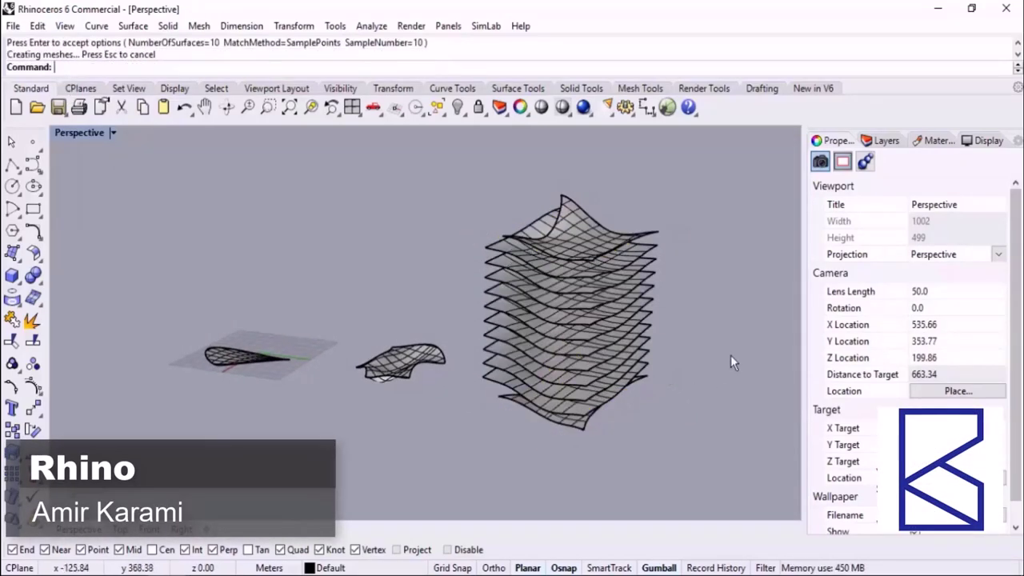
{"action": "scroll", "coordinate": [731, 360], "scroll_direction": "down", "scroll_amount": 6}
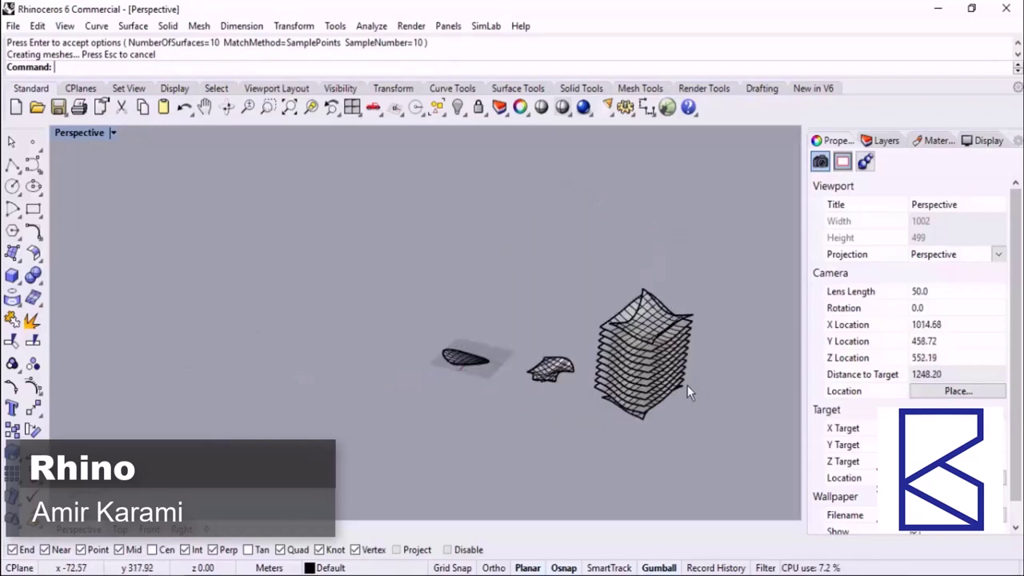